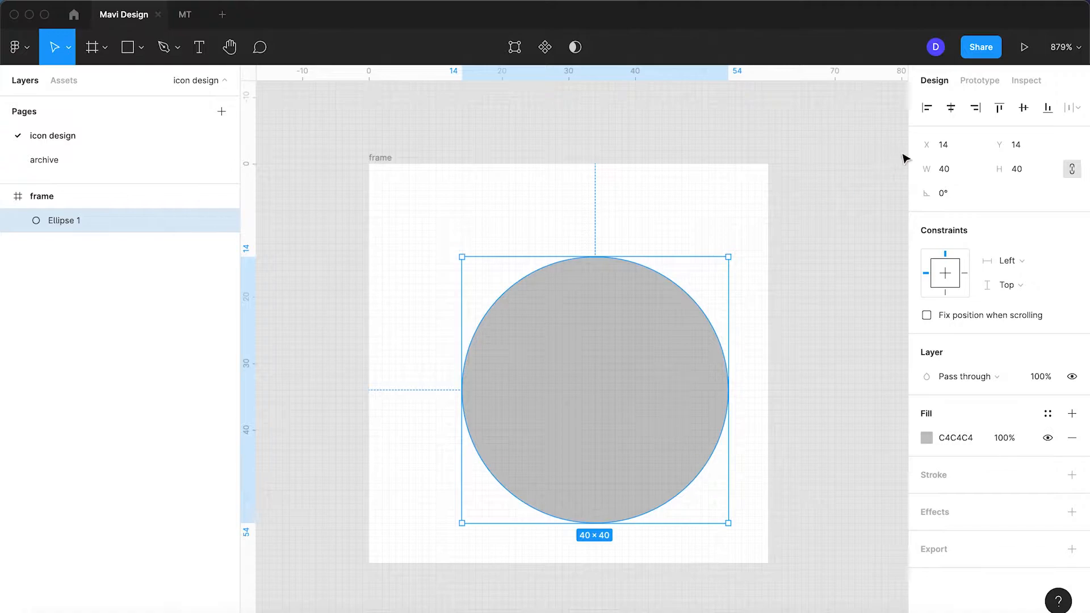
Step: Centre the 40 × 40 circle horizontally at the frame's bottom edge and place a duplicate 20 higher, against the frame's top edge
{"action": "left_click", "coordinate": [950, 107]}
{"action": "left_click", "coordinate": [1047, 108]}
{"action": "left_click_drag", "start_coordinate": [629, 482], "coordinate": [633, 358]}
Step: Combine the two overlapping circles with Intersect selection to form an eye-shaped outline
{"action": "left_click", "coordinate": [652, 471], "text": "shift"}
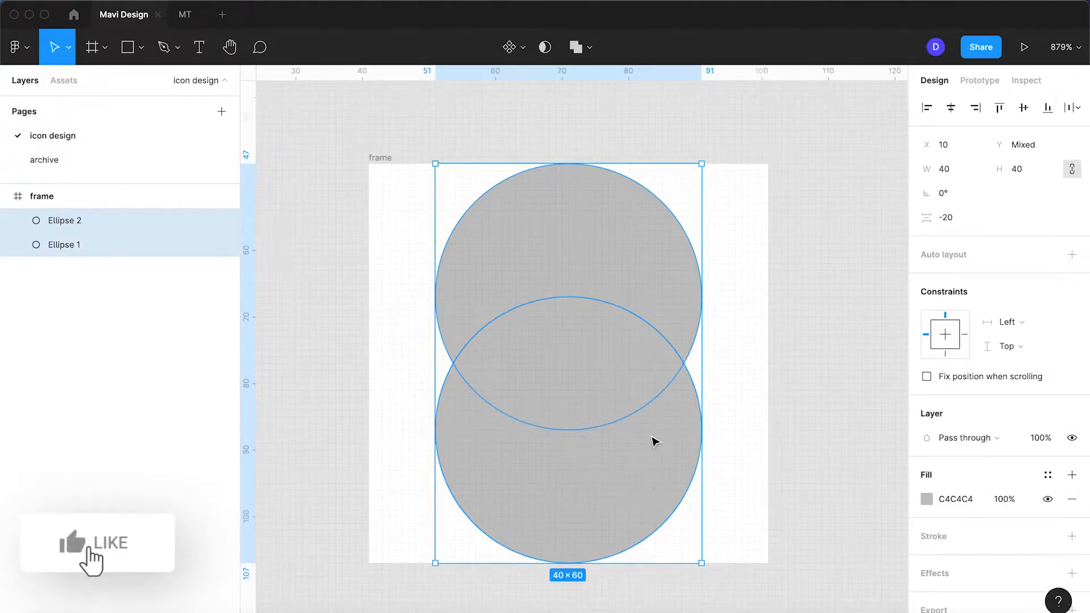
{"action": "left_click", "coordinate": [589, 48]}
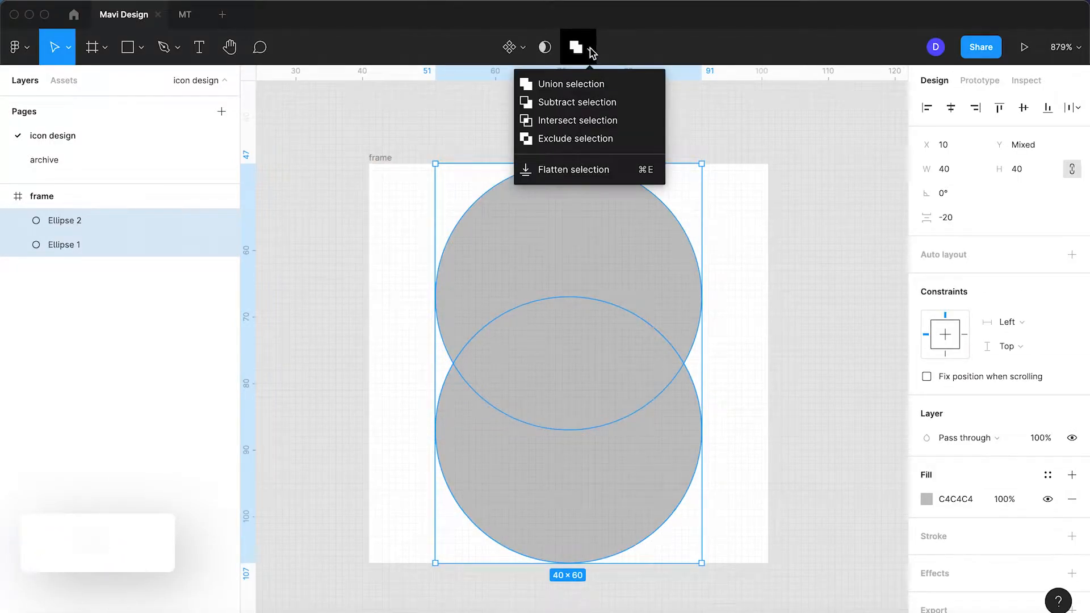
{"action": "left_click", "coordinate": [568, 128]}
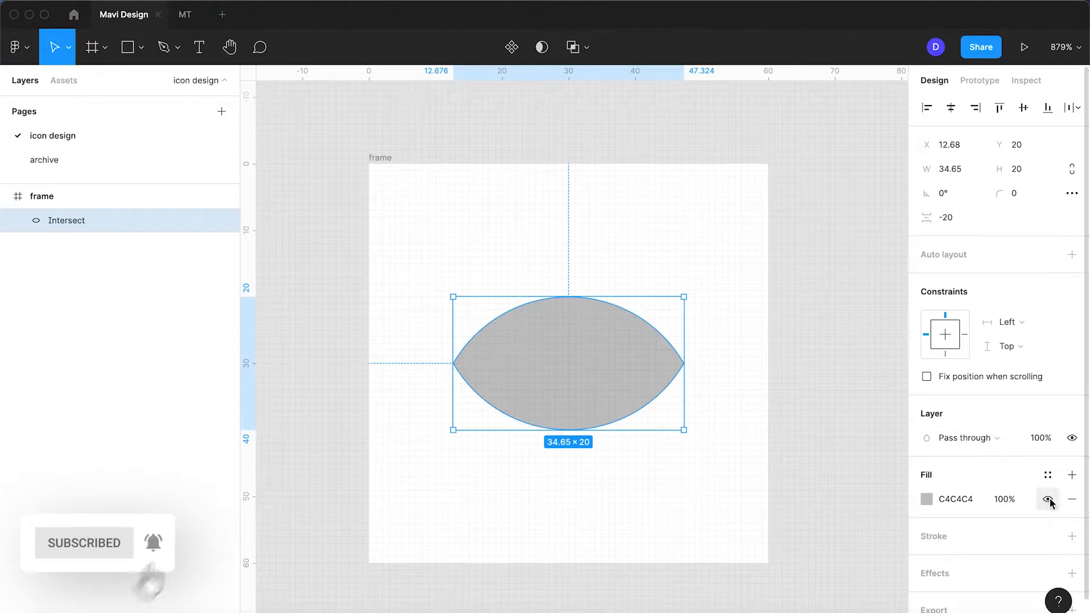
Step: Remove the eye shape's fill and give it a black 000000 inside stroke with a width of 2
{"action": "left_click", "coordinate": [1071, 499]}
{"action": "left_click", "coordinate": [1071, 512]}
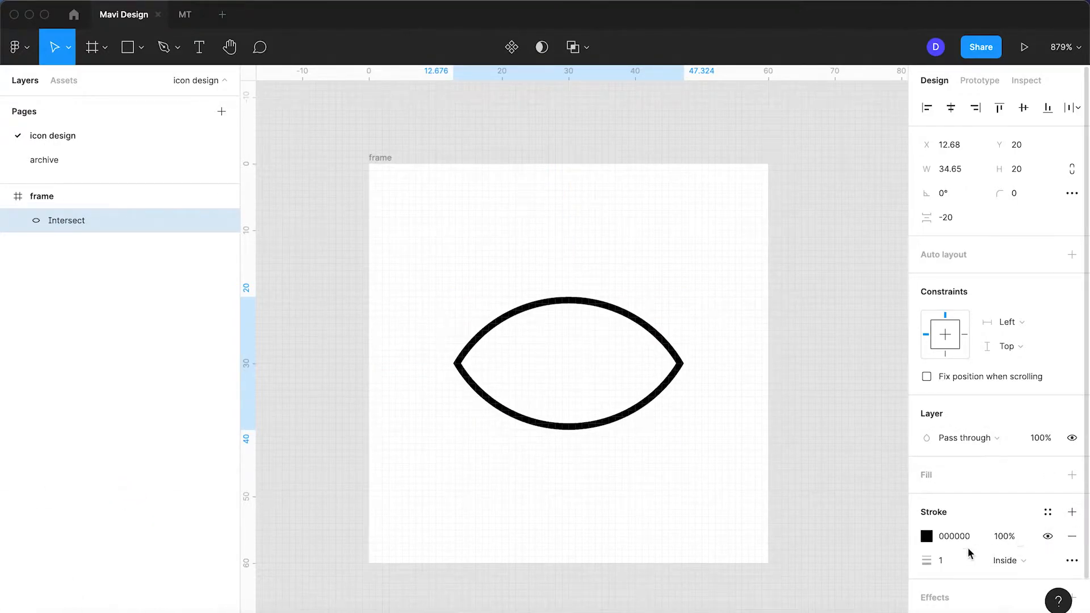
{"action": "type", "text": "2"}
{"action": "key", "text": "Return"}
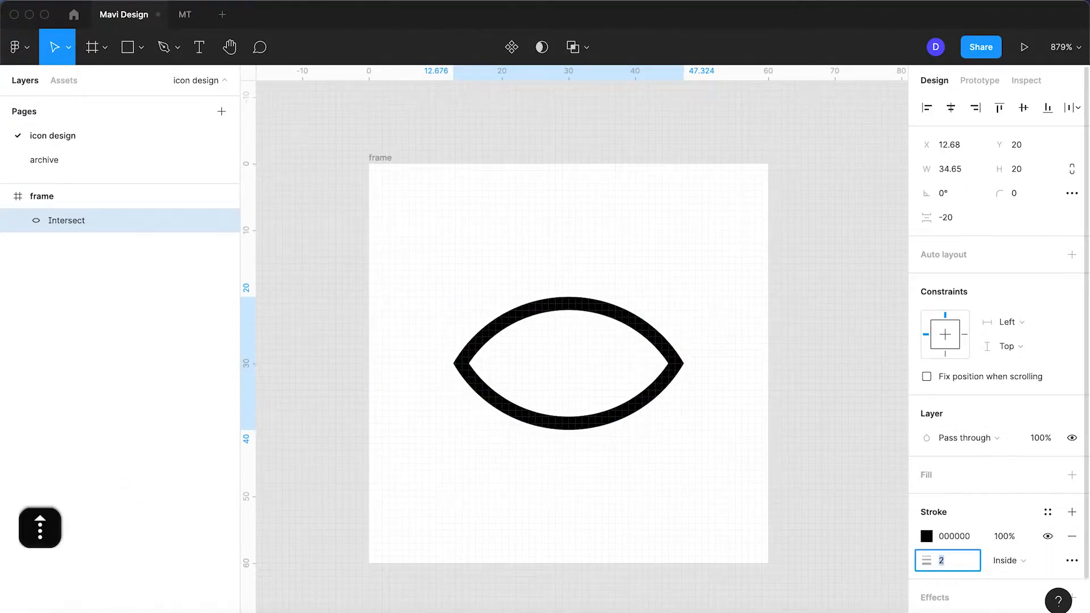
{"action": "key", "text": "Return"}
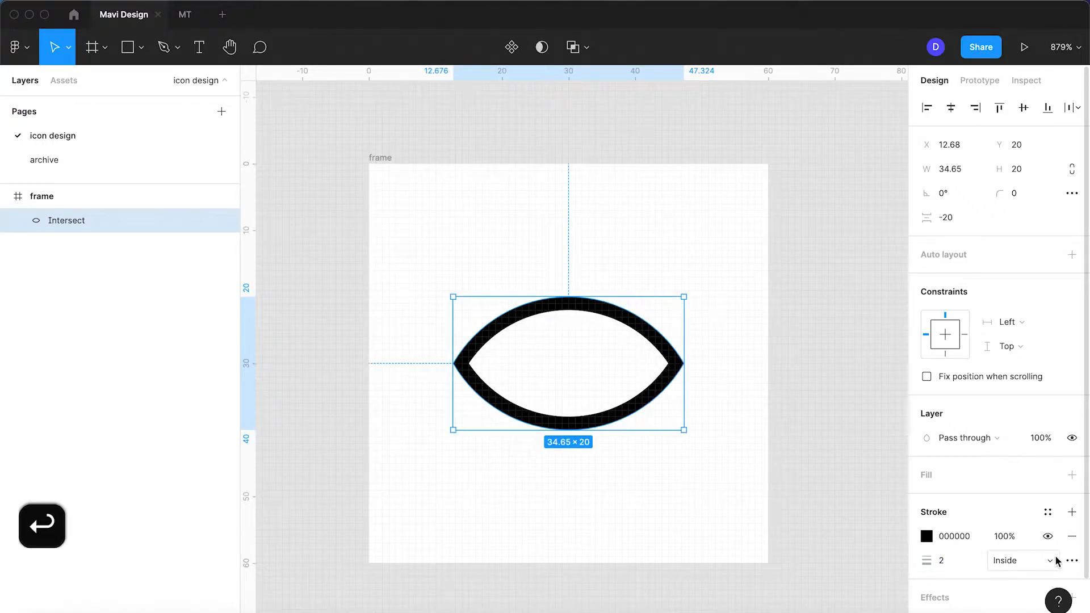
{"action": "left_click", "coordinate": [616, 523]}
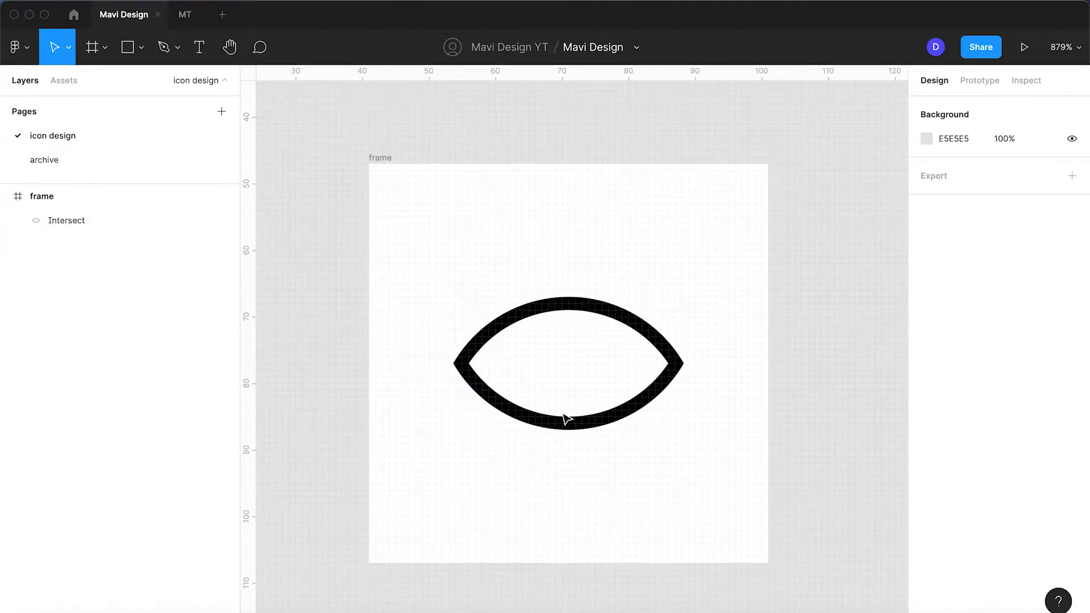
Step: Draw a 20 × 20 circle at X 20, Y 20, centred over the eye shape and spanning its full height
{"action": "scroll", "coordinate": [567, 418], "scroll_direction": "up", "scroll_amount": 2}
{"action": "scroll", "coordinate": [563, 417], "scroll_direction": "up", "scroll_amount": 2}
{"action": "key", "text": "o"}
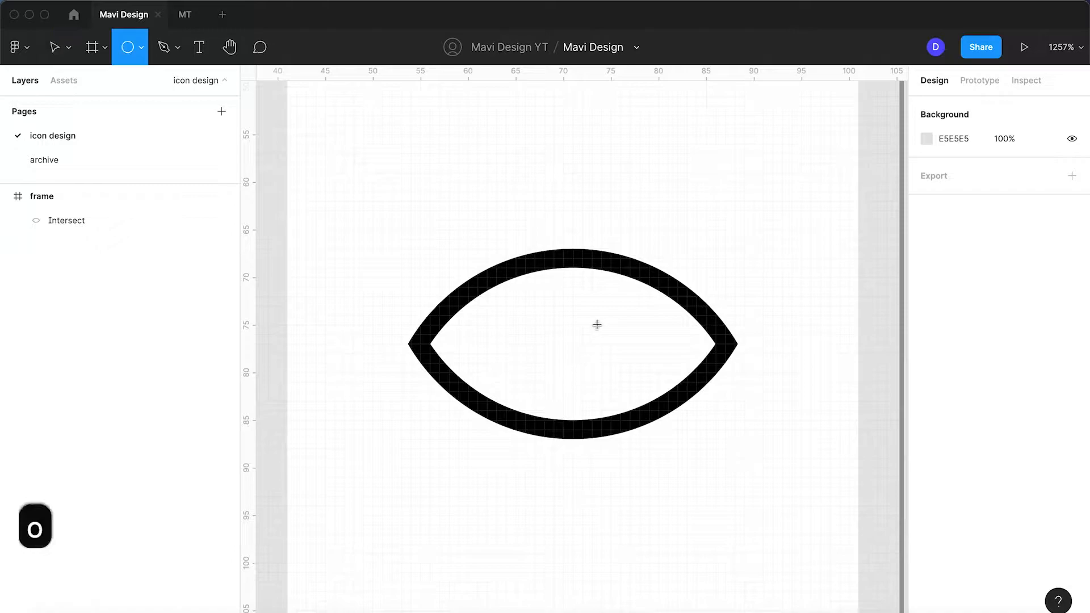
{"action": "left_click_drag", "start_coordinate": [635, 272], "coordinate": [509, 427]}
{"action": "left_click_drag", "start_coordinate": [550, 348], "coordinate": [567, 353]}
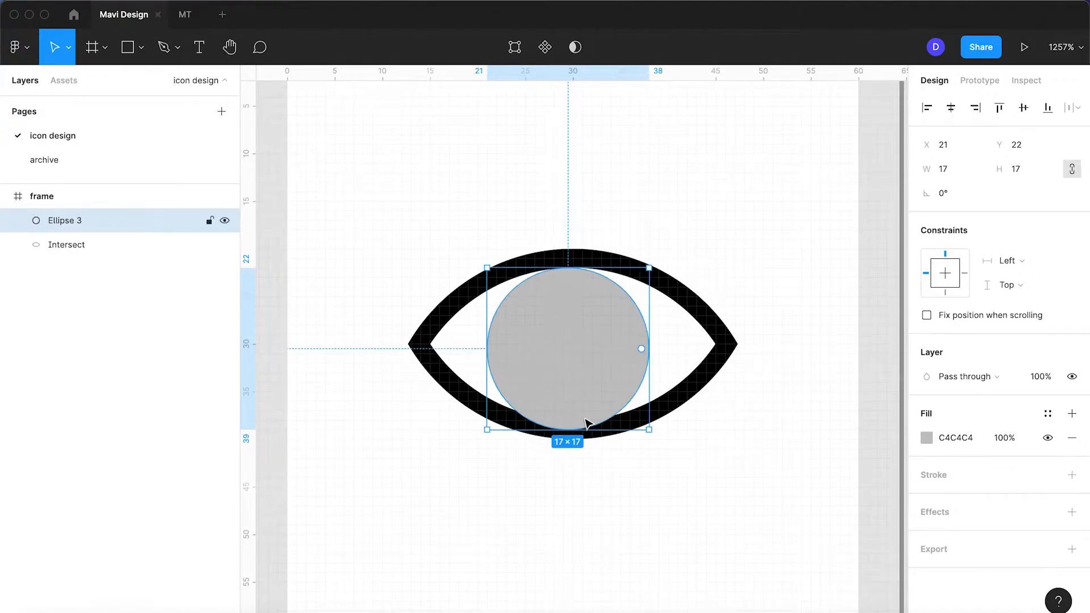
{"action": "left_click_drag", "start_coordinate": [588, 426], "coordinate": [590, 438]}
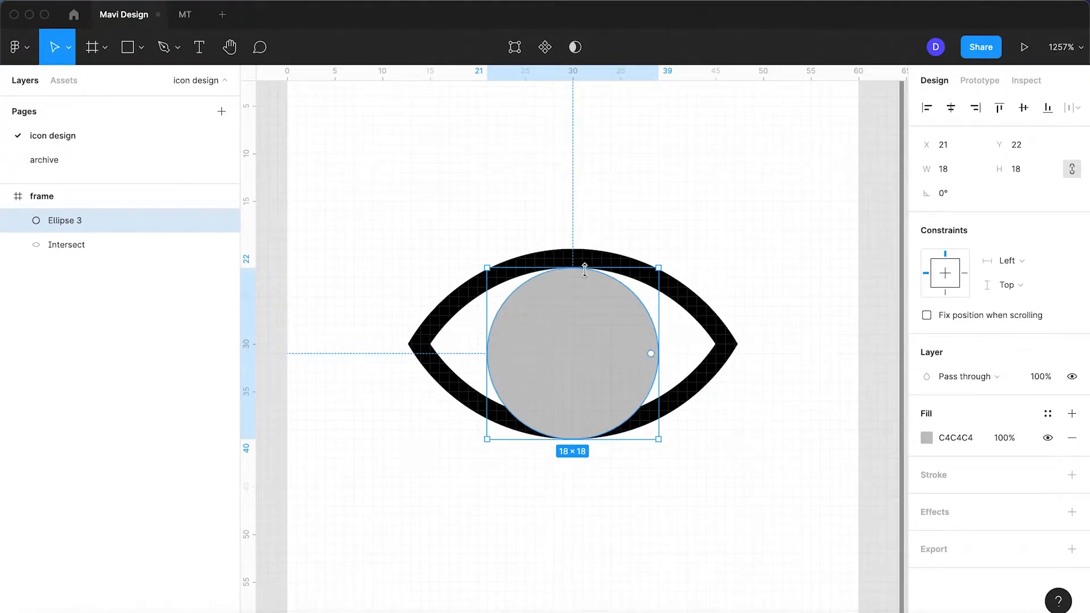
{"action": "left_click_drag", "start_coordinate": [585, 271], "coordinate": [588, 250]}
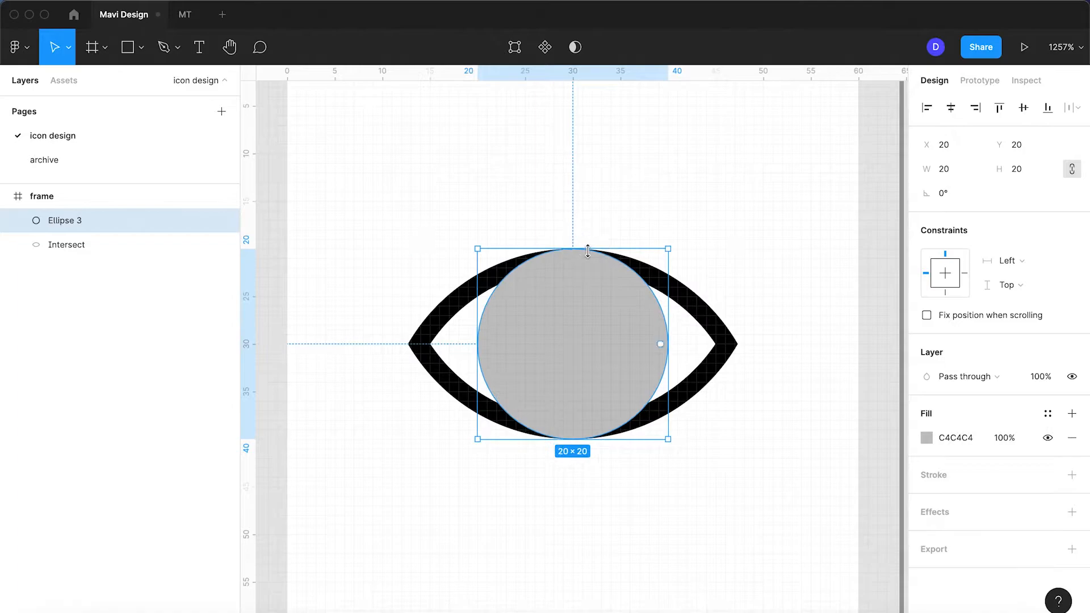
Step: Duplicate the grey circle, shrink the copy about its centre to 12 × 12 and fill it black
{"action": "key", "text": "super+d"}
{"action": "left_click_drag", "start_coordinate": [667, 248], "coordinate": [628, 289]}
{"action": "left_click", "coordinate": [964, 436]}
{"action": "type", "text": "0"}
{"action": "key", "text": "Return"}
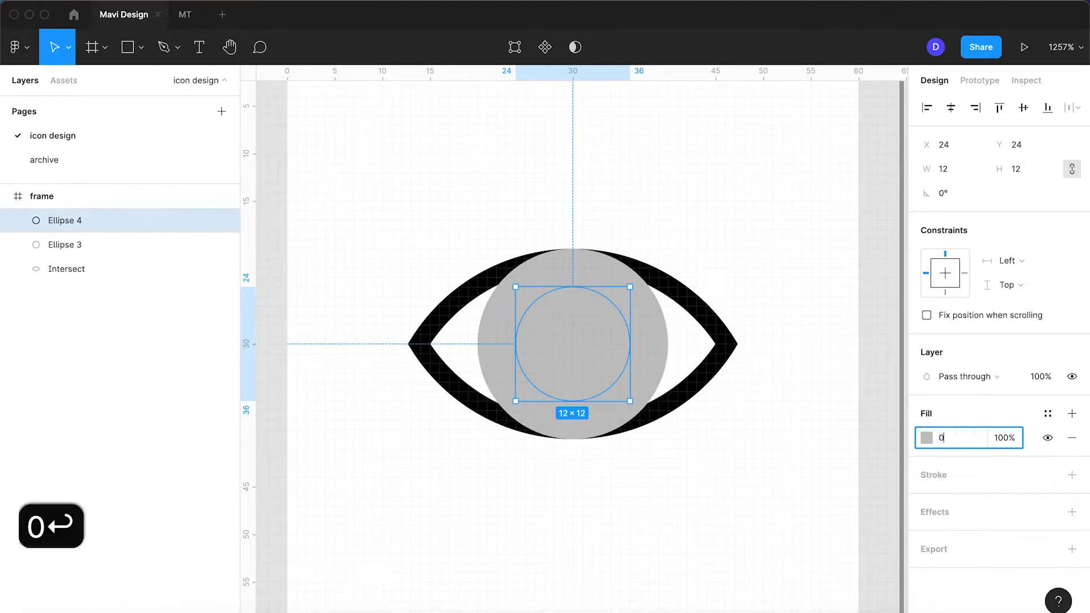
Step: Send the grey 20 × 20 circle behind the eye outline and fit the frame in view
{"action": "left_click", "coordinate": [653, 355]}
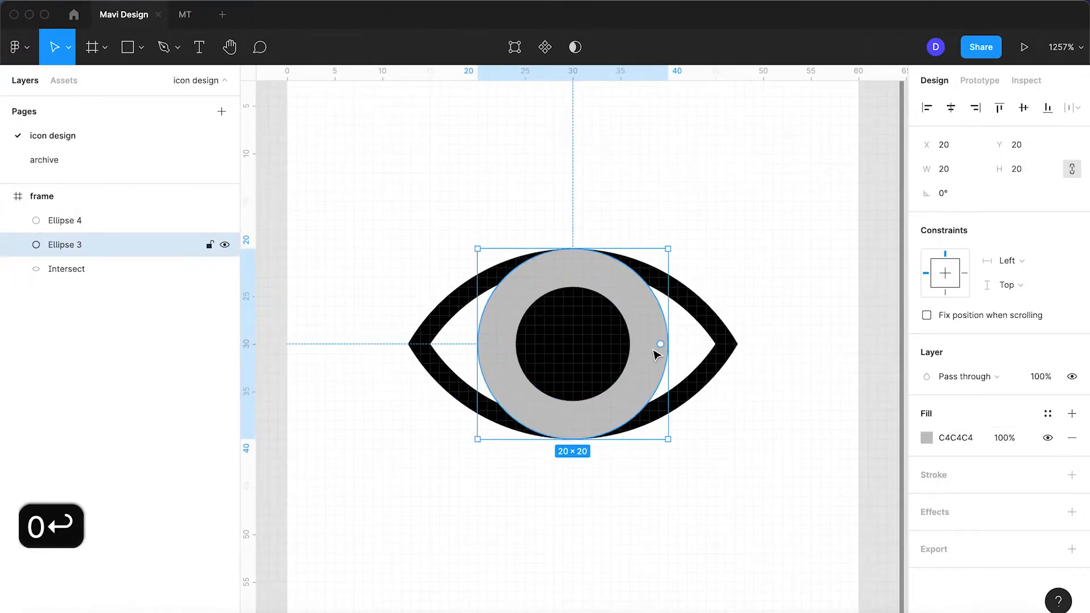
{"action": "key", "text": "alt+super+bracketleft"}
{"action": "left_click", "coordinate": [825, 383]}
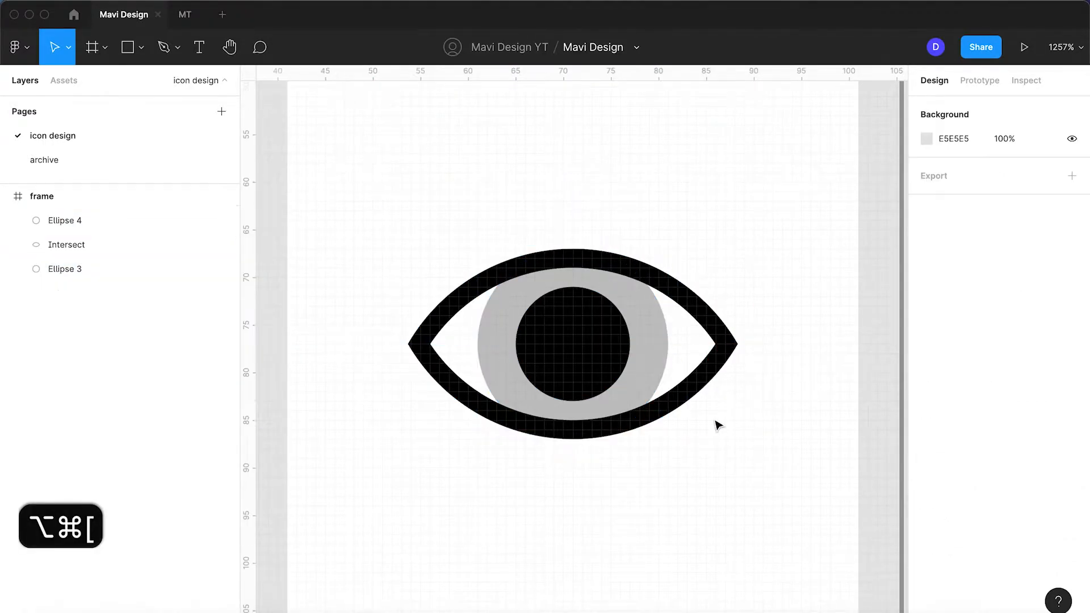
{"action": "key", "text": "shift+1"}
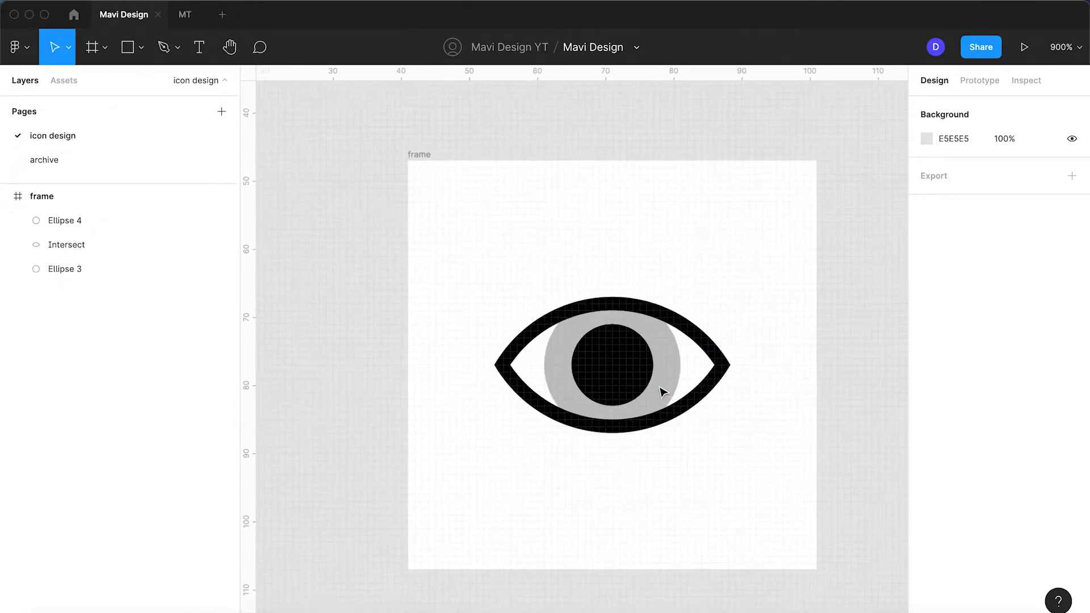
{"action": "left_click", "coordinate": [663, 392]}
{"action": "left_click", "coordinate": [627, 376]}
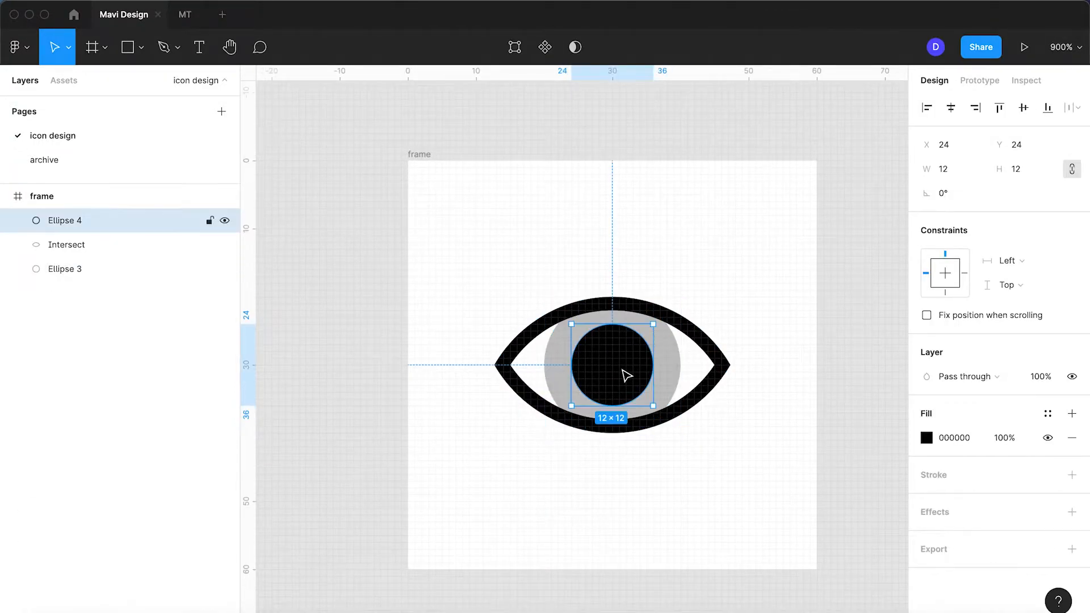
{"action": "scroll", "coordinate": [626, 376], "scroll_direction": "up", "scroll_amount": 3}
{"action": "left_click", "coordinate": [761, 471]}
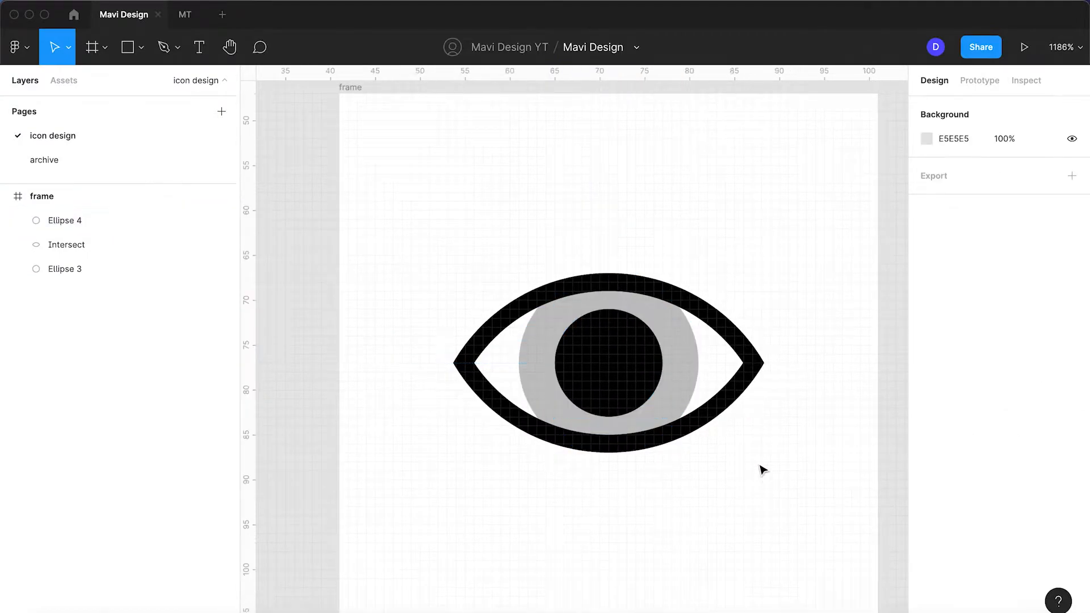
Step: Expand the eye outline's Intersect group and move its Ellipse 1 down 2 to Y 22
{"action": "left_click", "coordinate": [735, 397]}
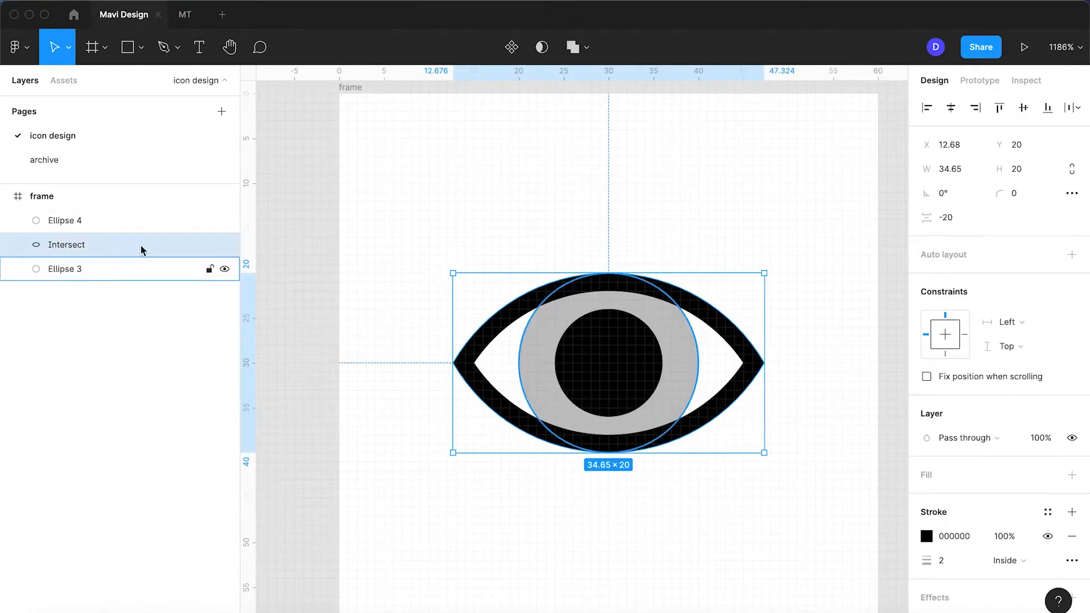
{"action": "left_click", "coordinate": [18, 246]}
{"action": "left_click", "coordinate": [87, 270]}
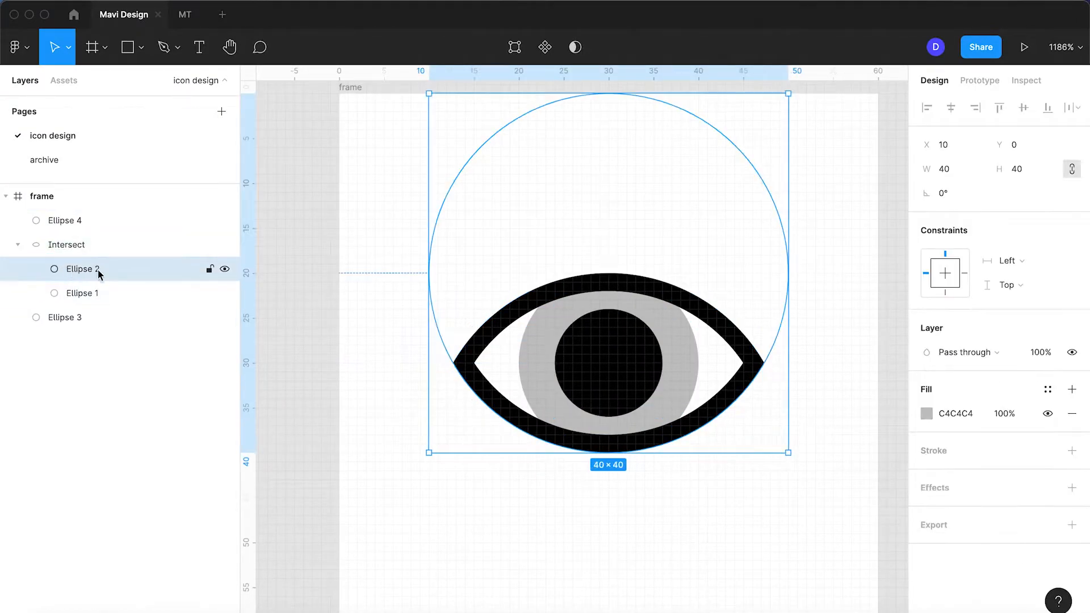
{"action": "left_click", "coordinate": [109, 294]}
{"action": "key", "text": "Down"}
{"action": "key", "text": "Down"}
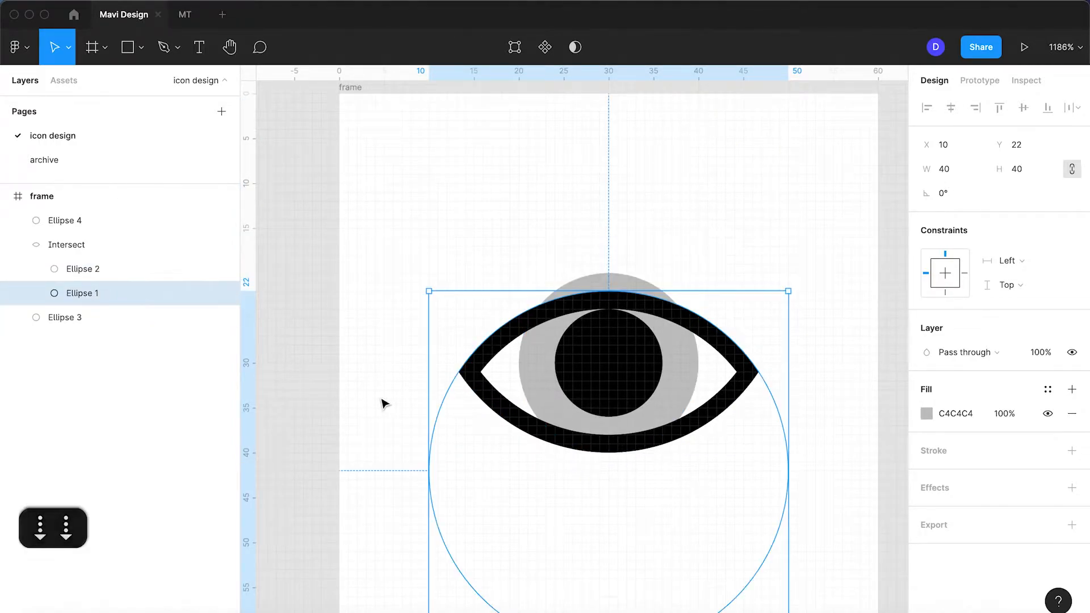
{"action": "scroll", "coordinate": [381, 401], "scroll_direction": "down", "scroll_amount": 5}
{"action": "scroll", "coordinate": [382, 401], "scroll_direction": "up", "scroll_amount": 3}
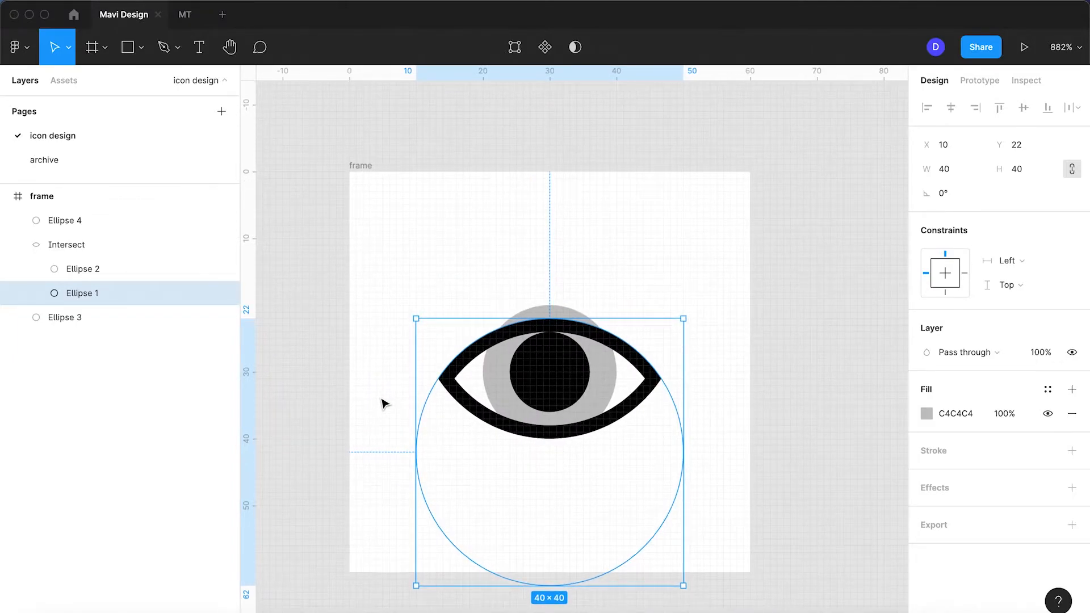
Step: Duplicate the eye outline's Intersect group, remove the copy's stroke and add a C4C4C4 fill
{"action": "left_click", "coordinate": [110, 270]}
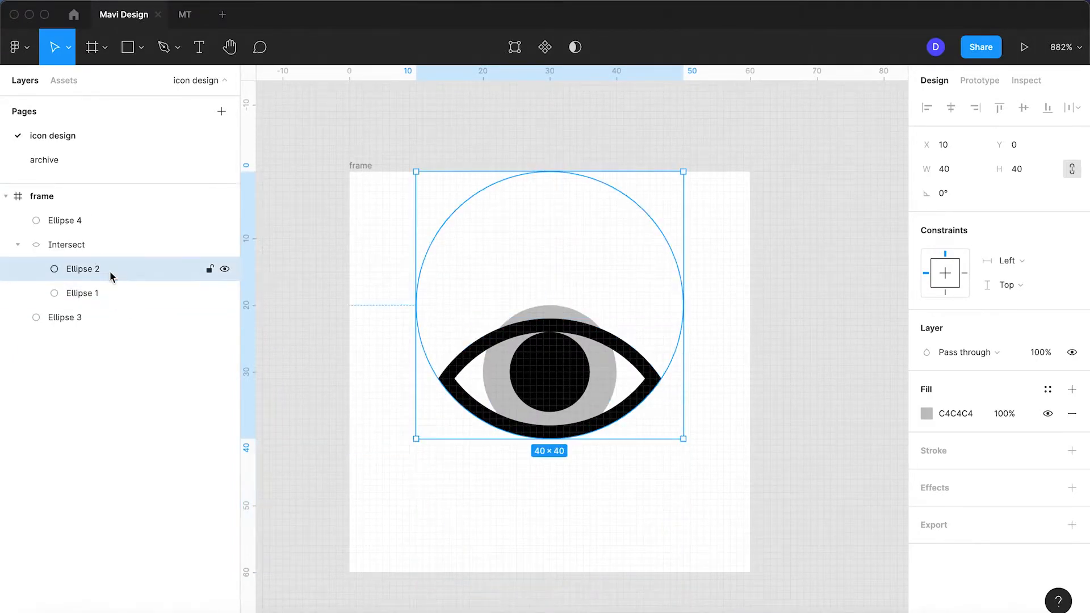
{"action": "left_click", "coordinate": [75, 221]}
{"action": "left_click", "coordinate": [79, 250]}
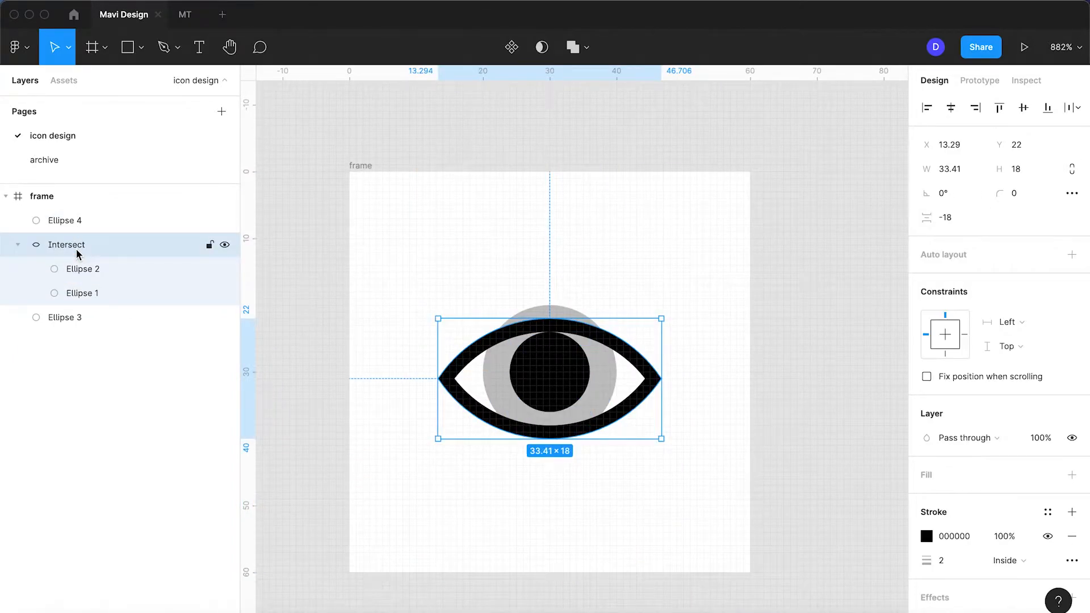
{"action": "key", "text": "super+d"}
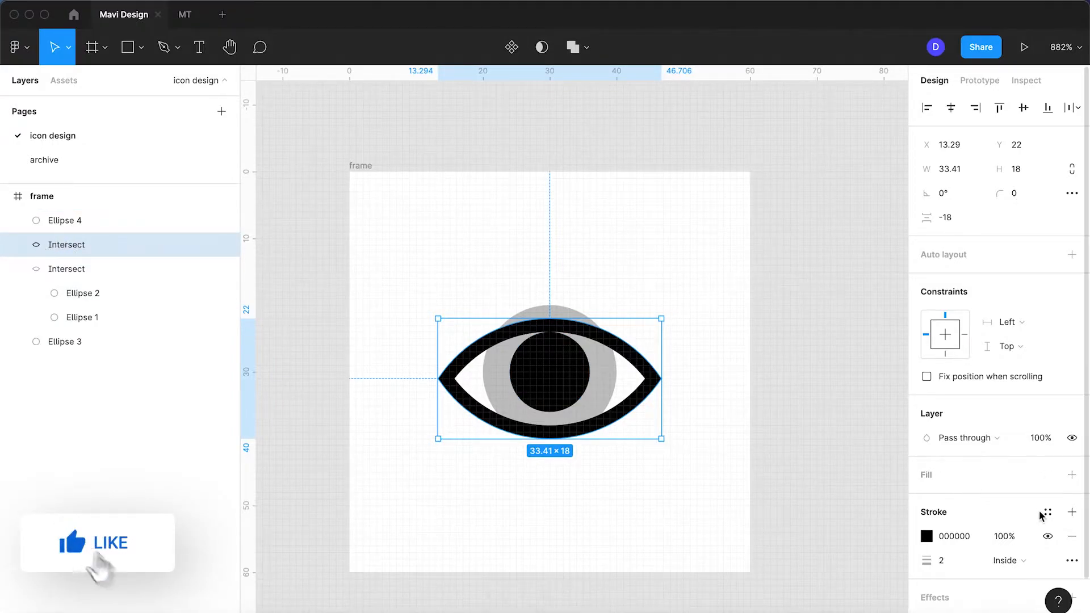
{"action": "left_click", "coordinate": [1072, 536]}
{"action": "left_click", "coordinate": [1071, 475]}
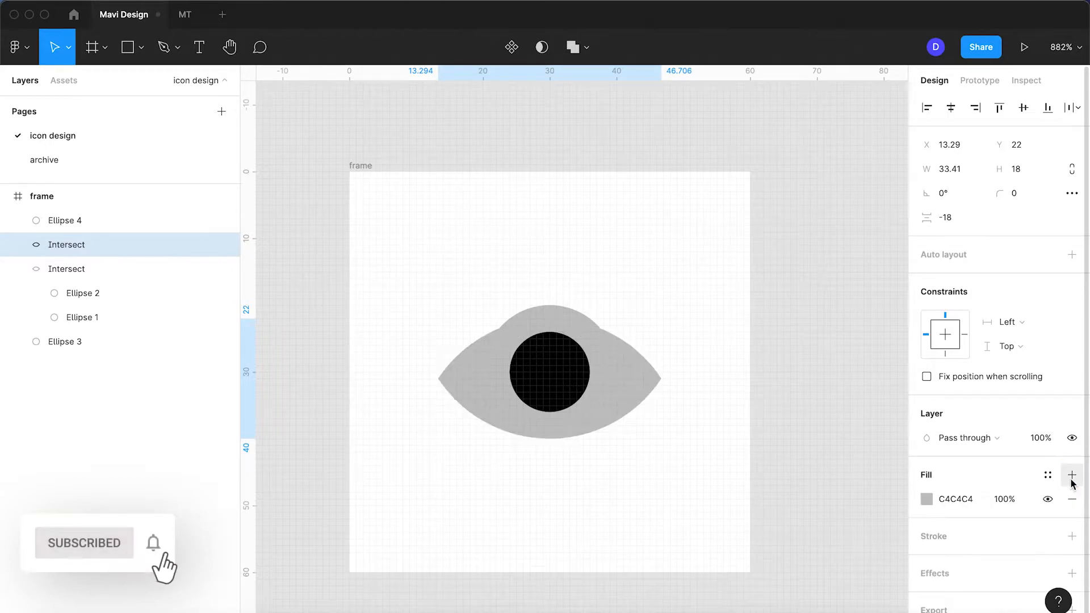
Step: Intersect the filled eye duplicate with the grey 20 × 20 circle and send the resulting iris to the back
{"action": "left_click", "coordinate": [56, 220], "text": "shift"}
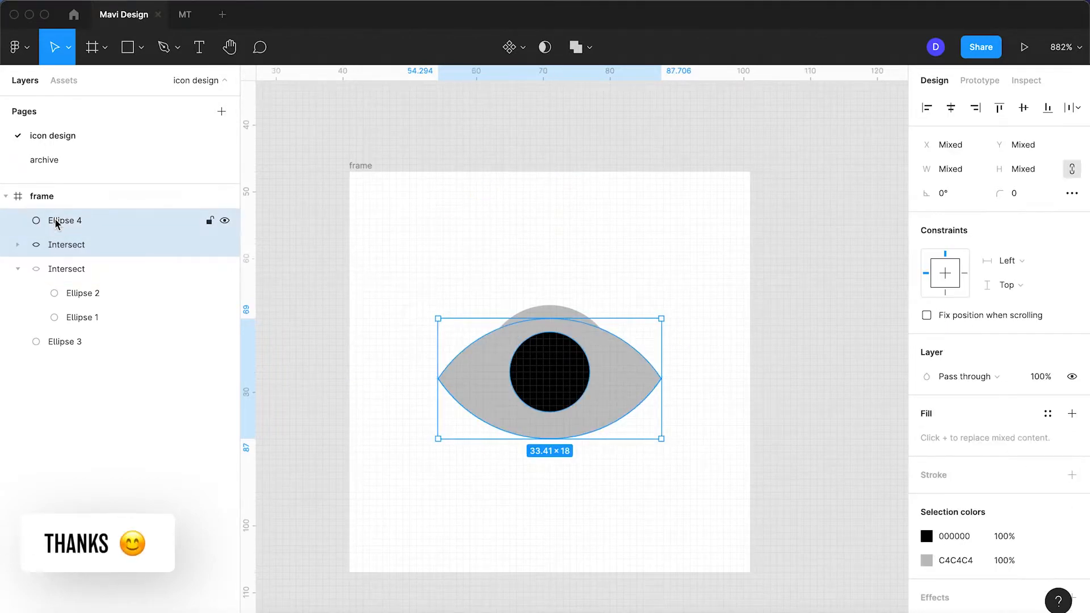
{"action": "left_click", "coordinate": [551, 309]}
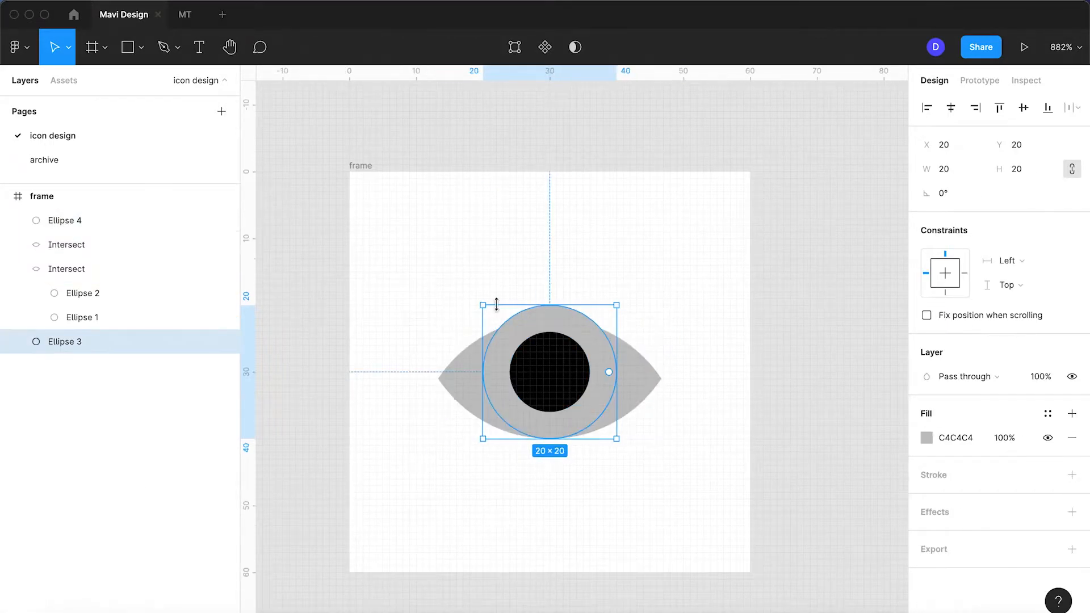
{"action": "left_click", "coordinate": [95, 251], "text": "shift"}
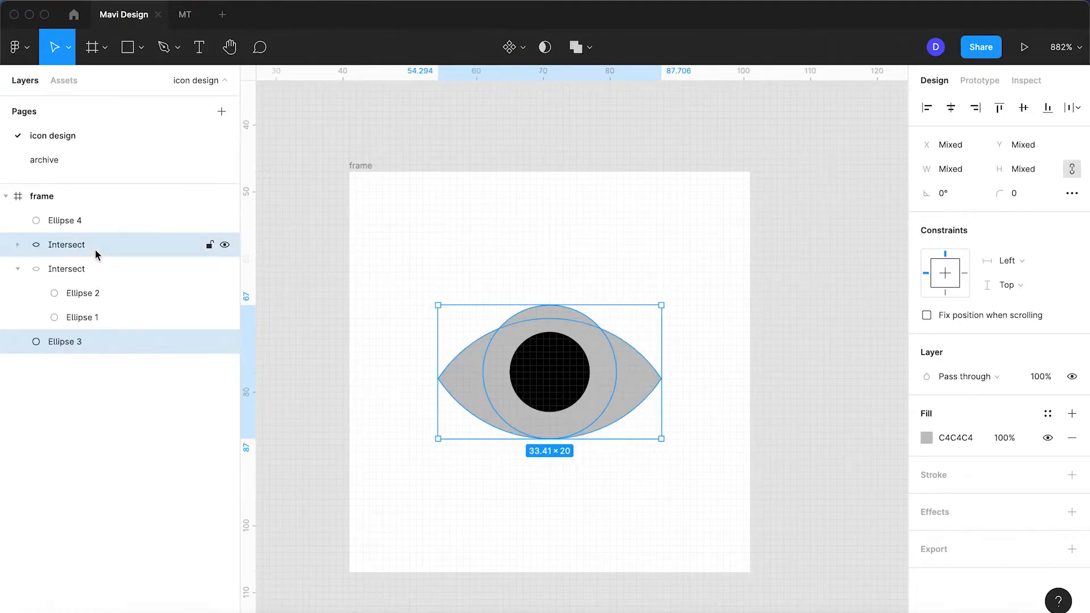
{"action": "left_click", "coordinate": [591, 50]}
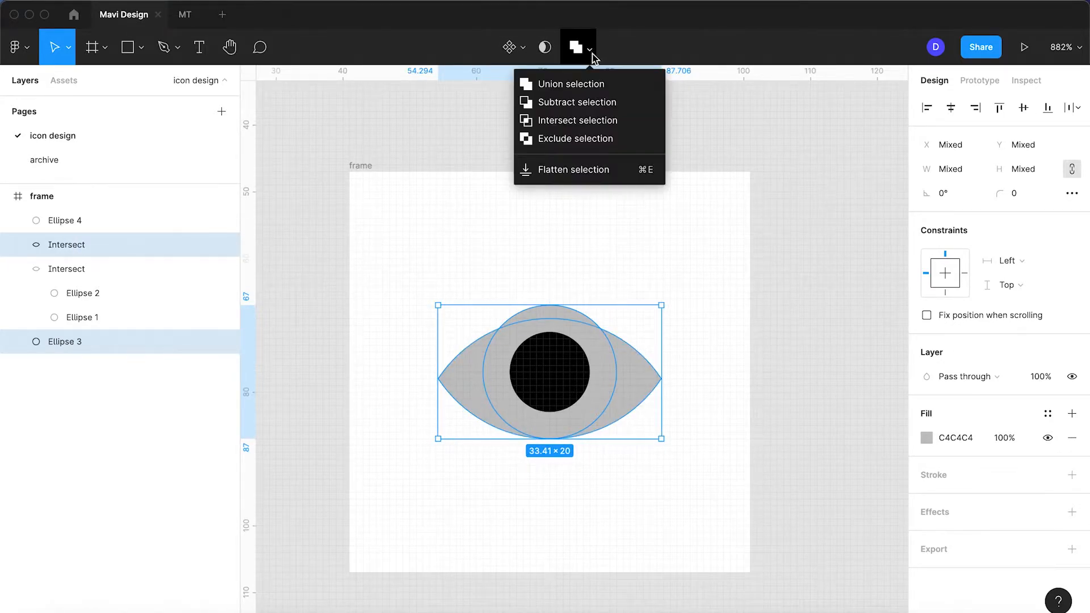
{"action": "left_click", "coordinate": [592, 121]}
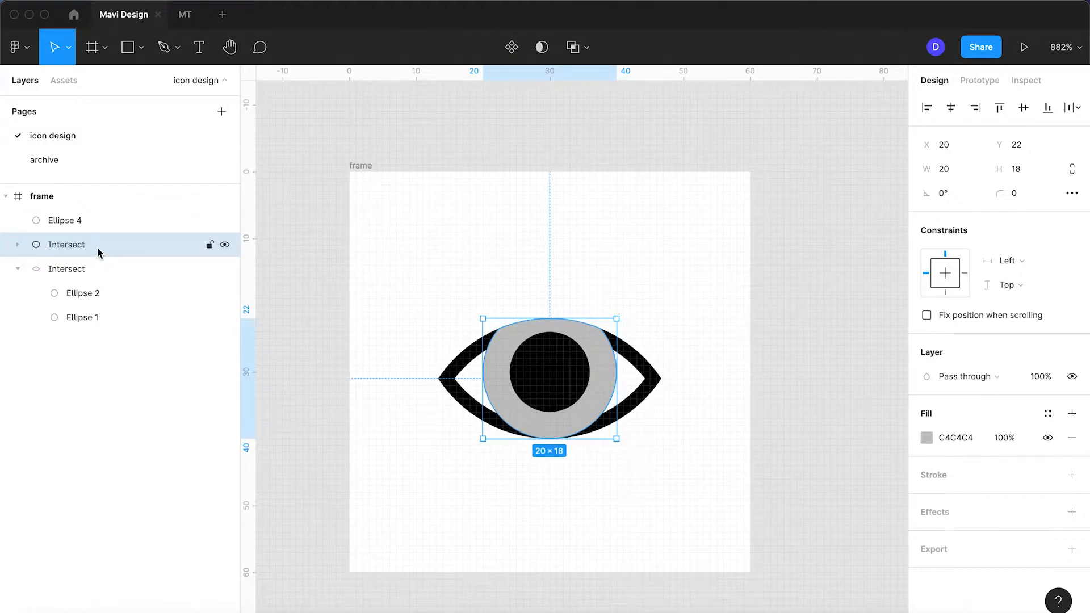
{"action": "key", "text": "alt+super+bracketleft"}
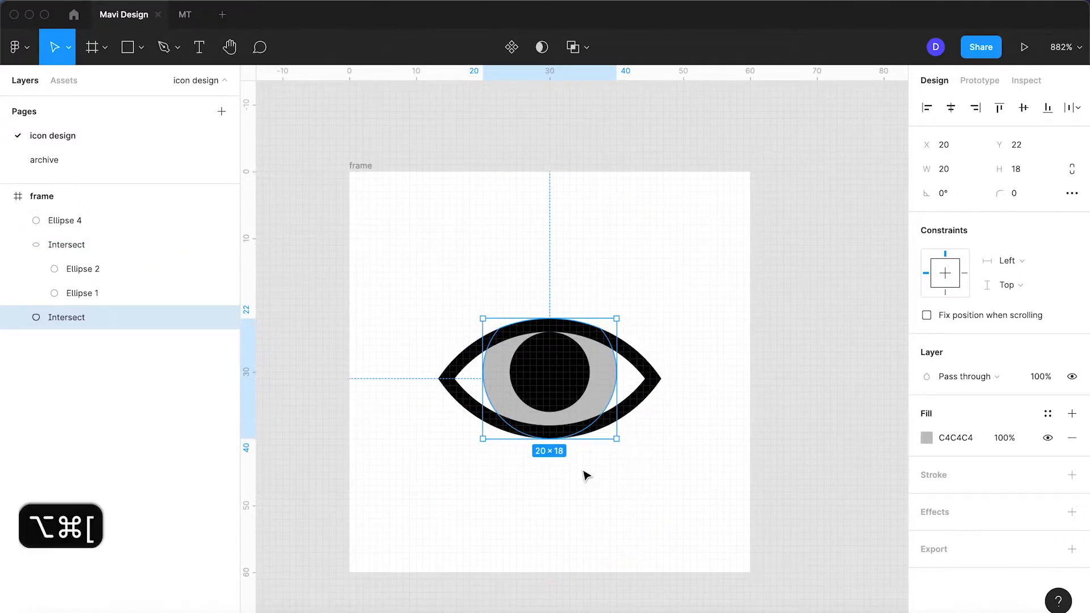
Step: Change the 12 × 12 pupil circle's fill to a radial gradient running from its lower-right area to just past its upper-left edge
{"action": "scroll", "coordinate": [589, 450], "scroll_direction": "up", "scroll_amount": 5}
{"action": "left_click", "coordinate": [613, 485]}
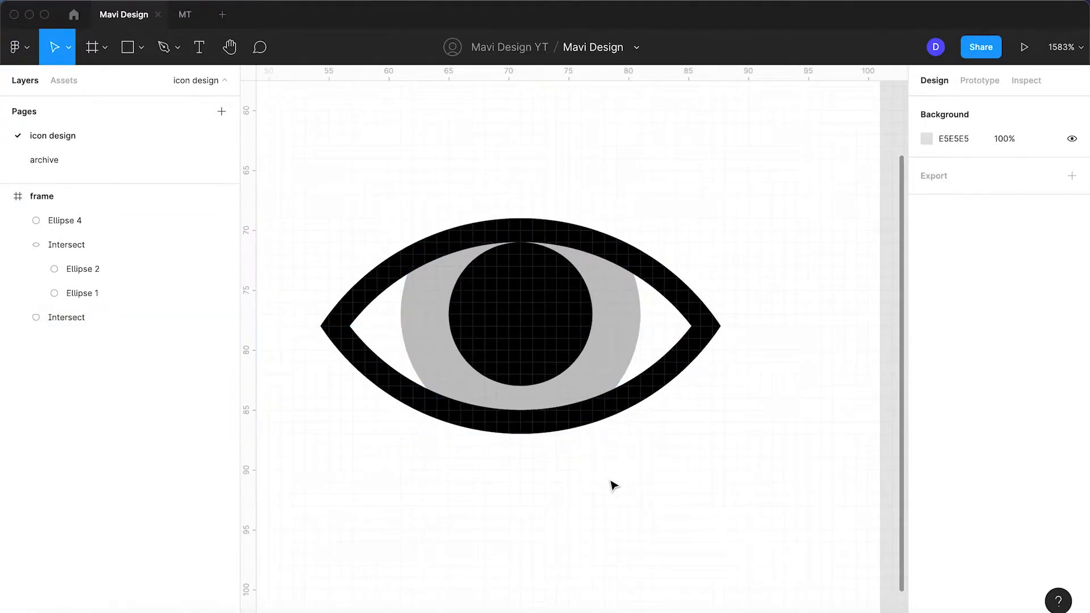
{"action": "left_click", "coordinate": [535, 332]}
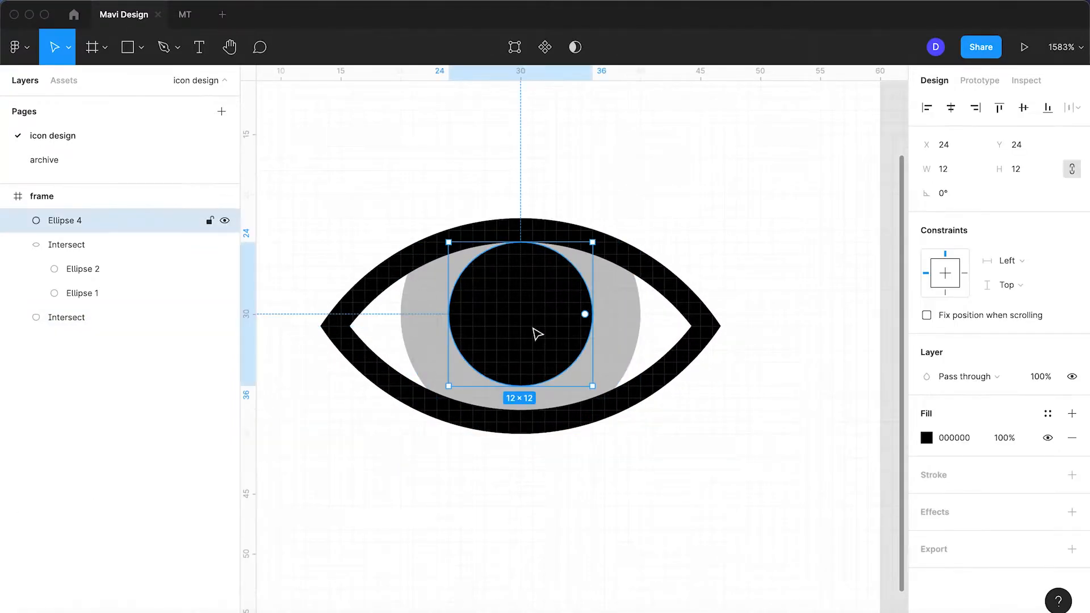
{"action": "scroll", "coordinate": [510, 322], "scroll_direction": "up", "scroll_amount": 3}
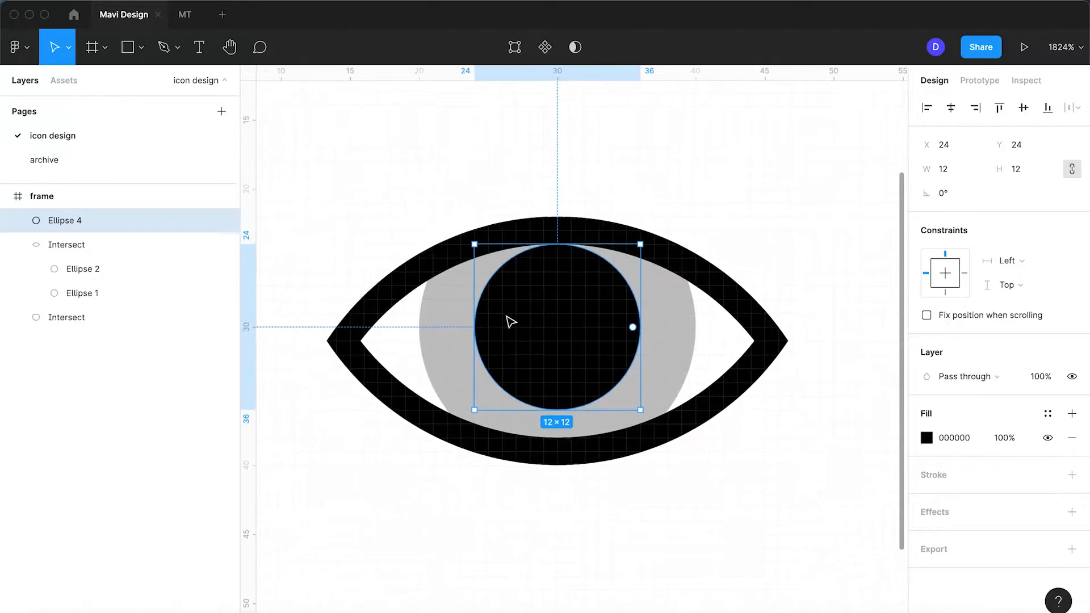
{"action": "left_click", "coordinate": [925, 438]}
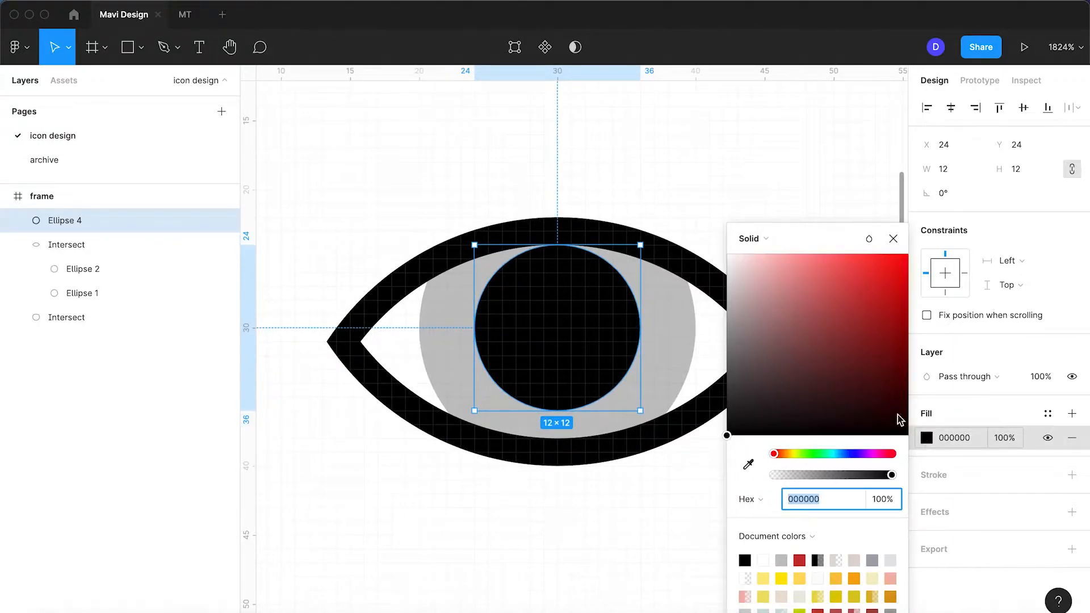
{"action": "left_click", "coordinate": [745, 241]}
{"action": "left_click", "coordinate": [750, 275]}
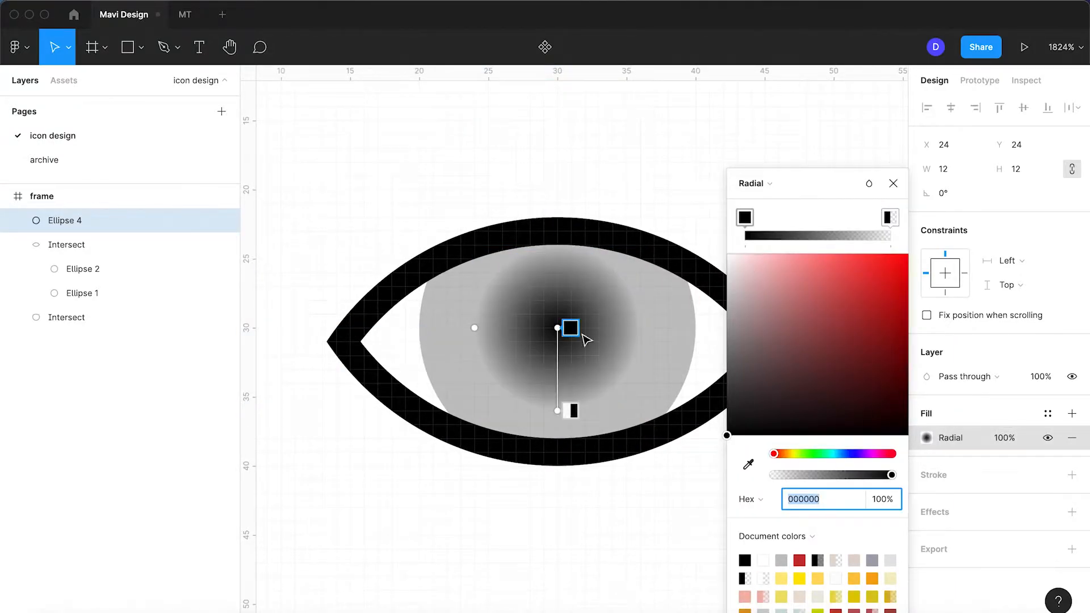
{"action": "left_click_drag", "start_coordinate": [559, 328], "coordinate": [592, 377]}
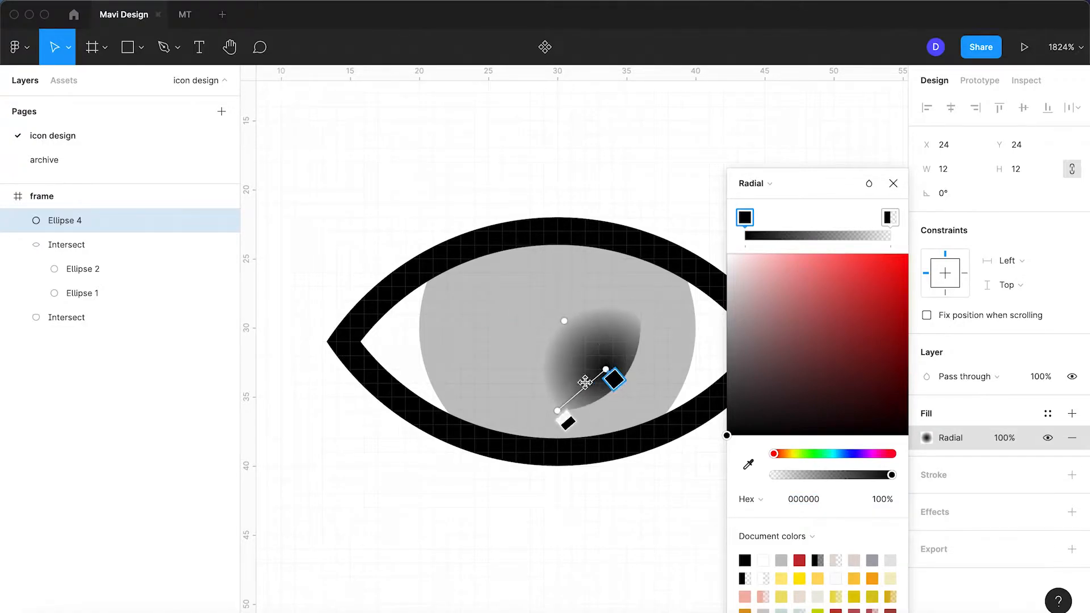
{"action": "left_click_drag", "start_coordinate": [557, 410], "coordinate": [492, 248]}
Step: Make the outer stop of the pupil's radial gradient grey 8F8F8F at 100% opacity
{"action": "left_click", "coordinate": [890, 217]}
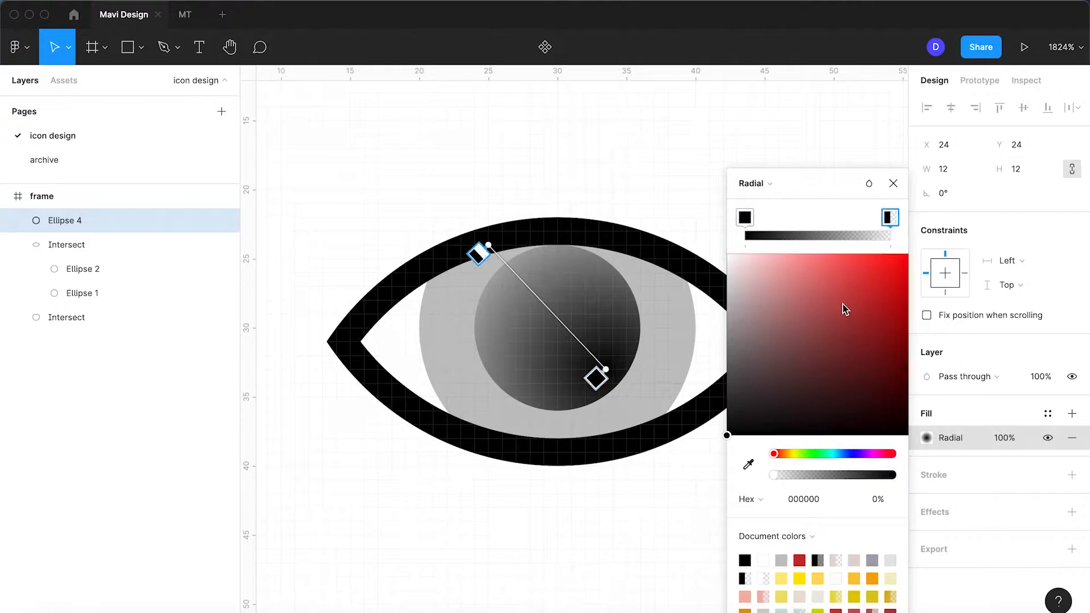
{"action": "left_click_drag", "start_coordinate": [794, 475], "coordinate": [891, 475]}
{"action": "key", "text": "i"}
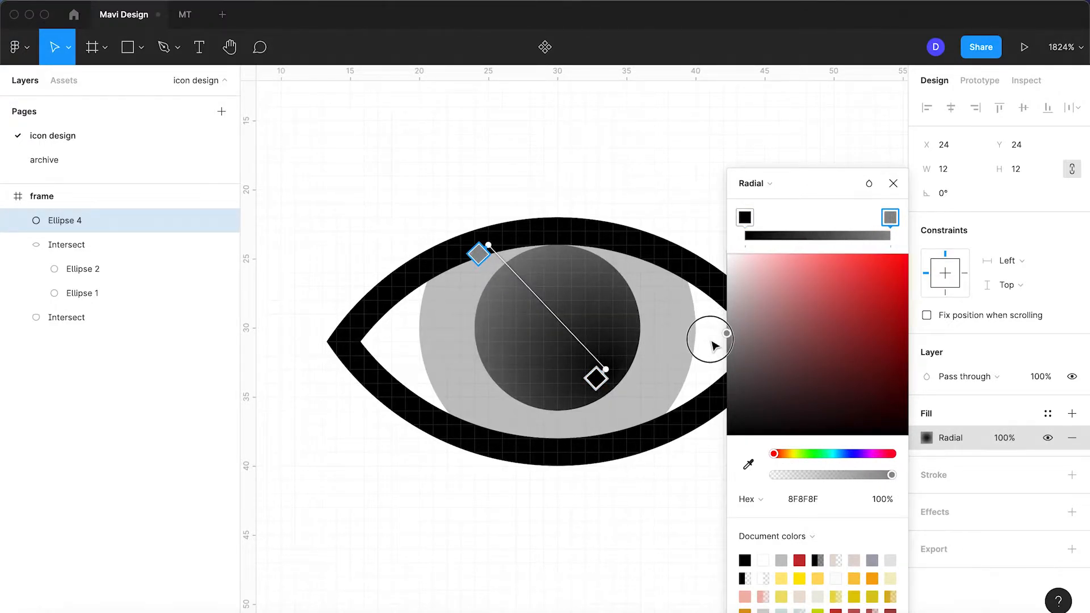
Step: Stretch the pupil's gradient well beyond its upper-left edge and darken the outer stop to 848484
{"action": "mouse_move", "coordinate": [605, 371]}
{"action": "left_mouse_down"}
{"action": "mouse_move", "coordinate": [504, 278]}
{"action": "mouse_move", "coordinate": [525, 241]}
{"action": "mouse_move", "coordinate": [622, 380]}
{"action": "left_mouse_up"}
{"action": "left_click_drag", "start_coordinate": [500, 278], "coordinate": [622, 347]}
{"action": "left_click_drag", "start_coordinate": [619, 385], "coordinate": [405, 206]}
{"action": "left_click_drag", "start_coordinate": [624, 350], "coordinate": [605, 355]}
{"action": "left_click_drag", "start_coordinate": [747, 335], "coordinate": [721, 353]}
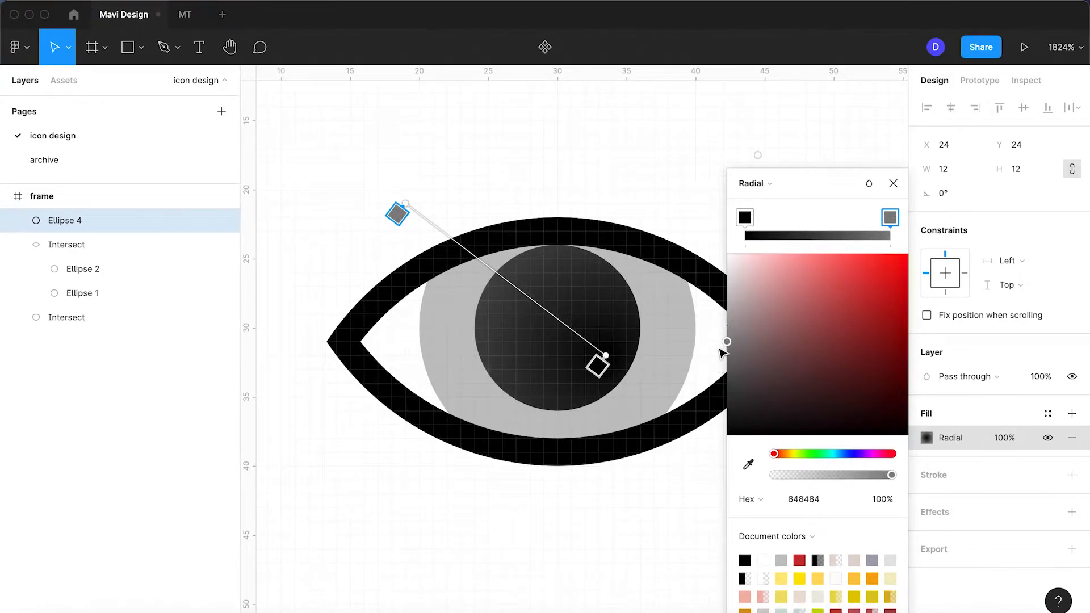
{"action": "left_click", "coordinate": [892, 182]}
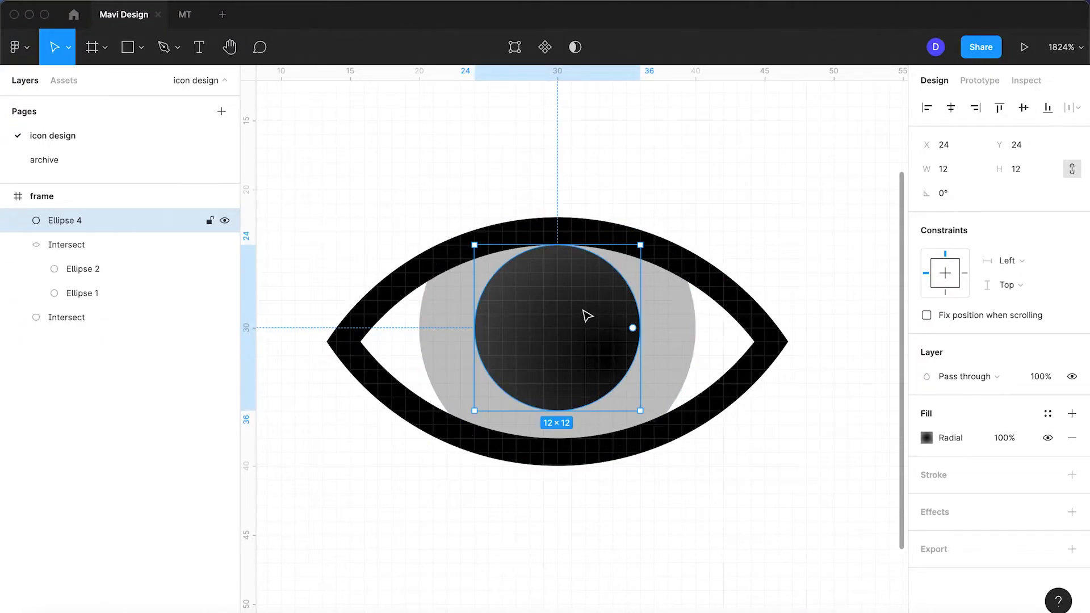
Step: Duplicate the pupil as a concentric 8 × 8 circle and replace the copy's fill with a 000000 stroke
{"action": "key", "text": "super+d"}
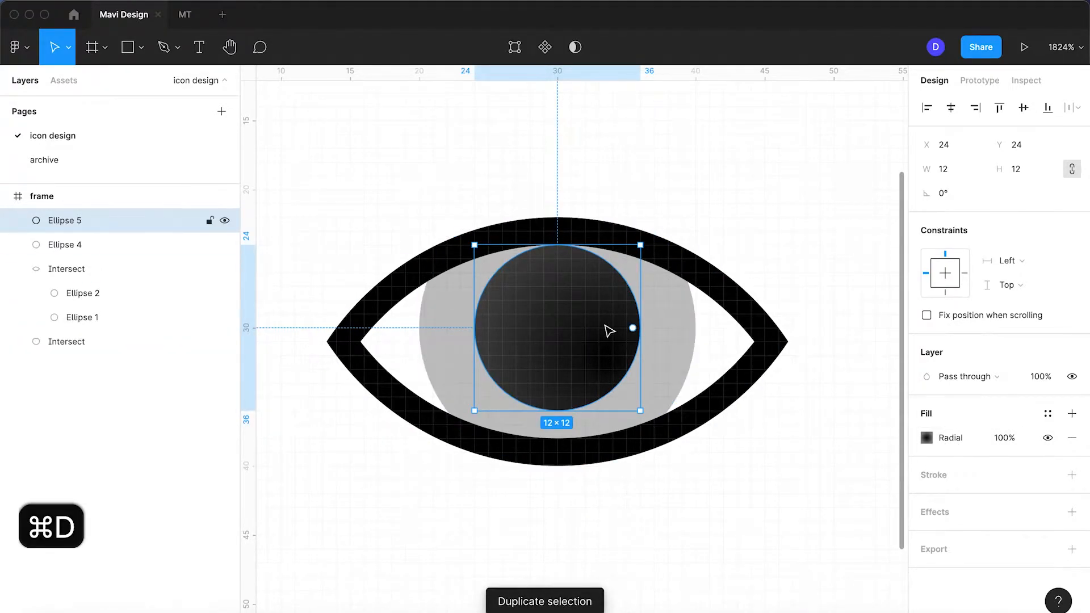
{"action": "left_click_drag", "start_coordinate": [637, 246], "coordinate": [613, 270]}
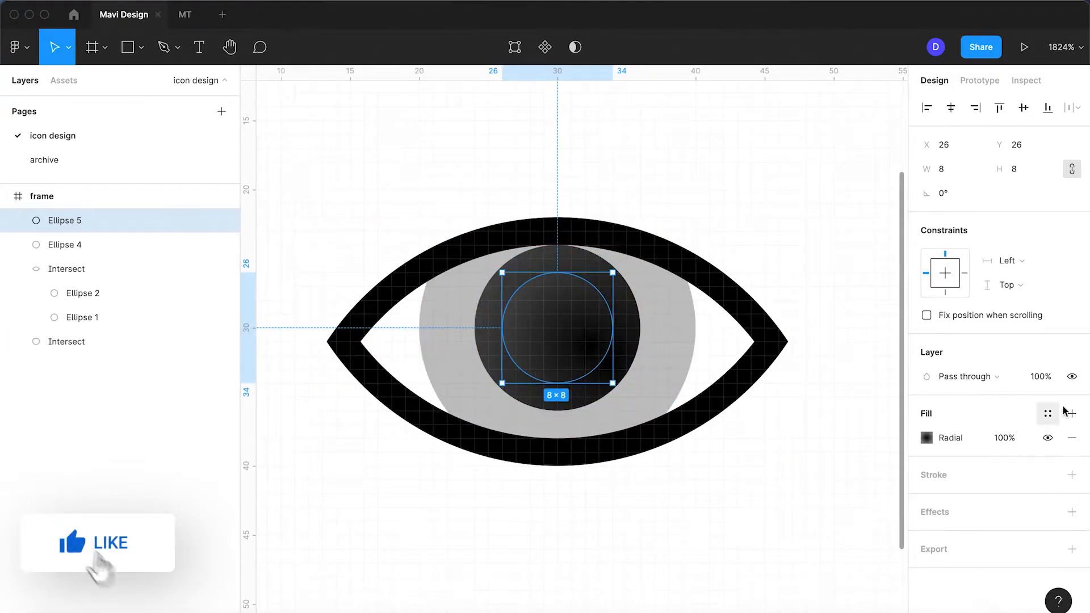
{"action": "left_click", "coordinate": [1072, 437]}
{"action": "left_click", "coordinate": [1072, 450]}
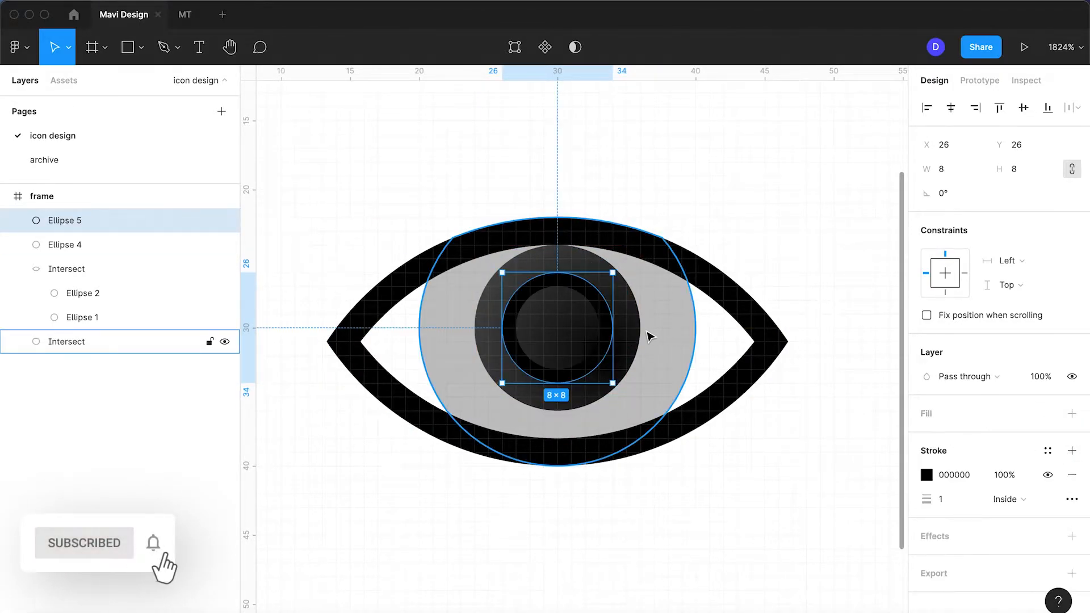
Step: Cut the 8 × 8 circle to a 20.83% arc starting at 180° and give it a center-aligned stroke of 2
{"action": "left_click_drag", "start_coordinate": [613, 329], "coordinate": [559, 281]}
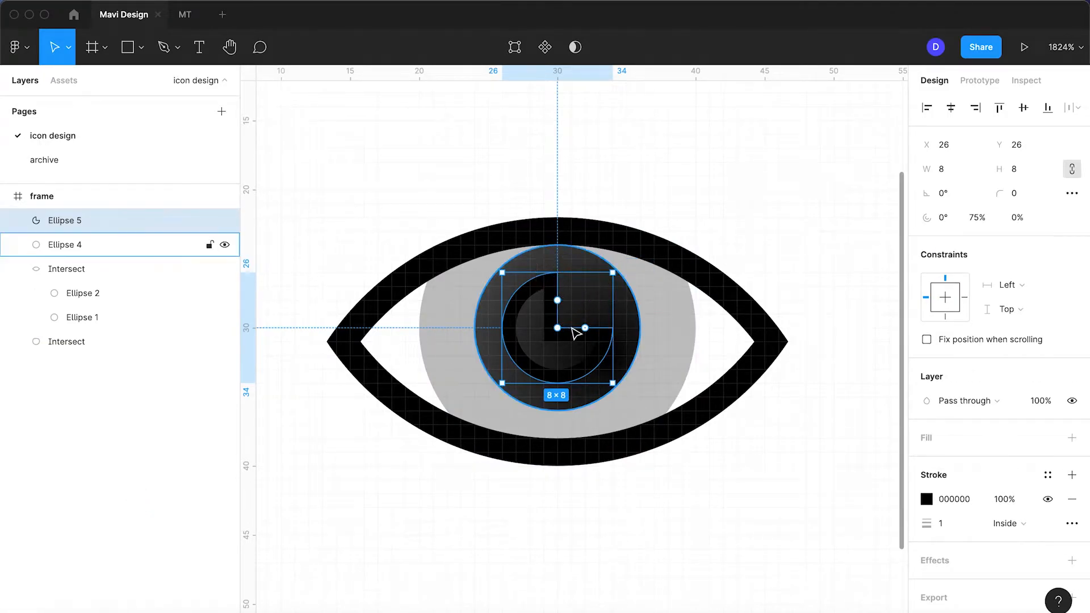
{"action": "left_click_drag", "start_coordinate": [584, 328], "coordinate": [530, 327]}
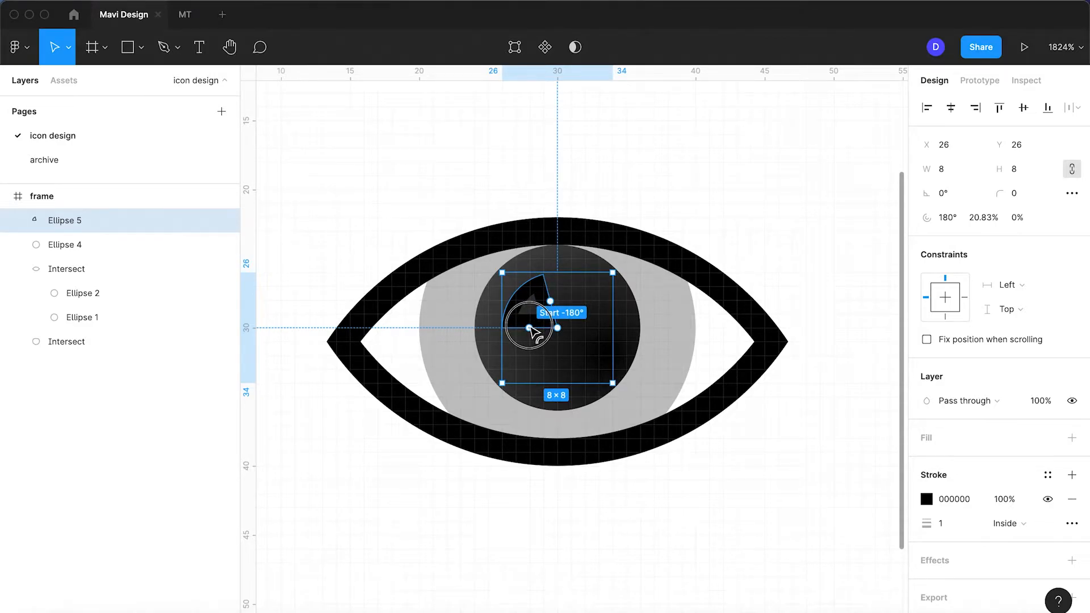
{"action": "left_click", "coordinate": [954, 527]}
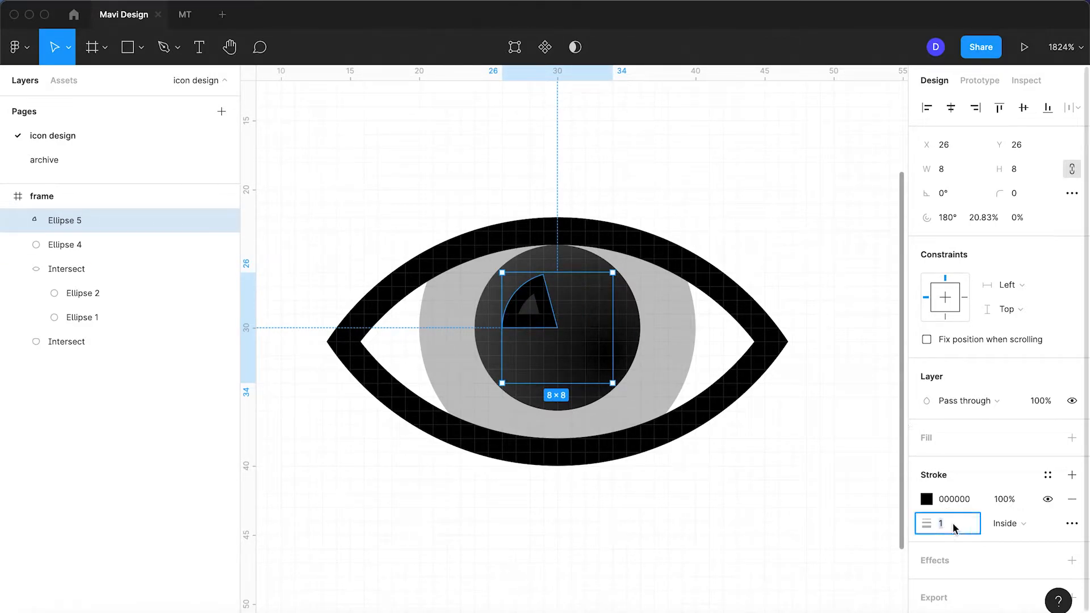
{"action": "type", "text": "2"}
{"action": "key", "text": "shift+Return"}
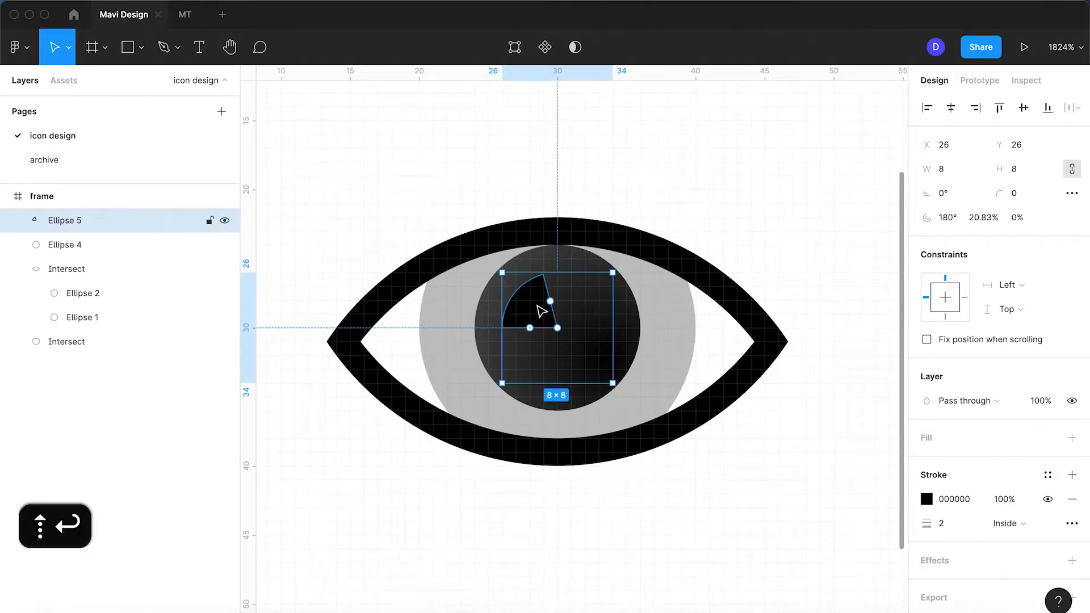
{"action": "left_click", "coordinate": [1033, 527]}
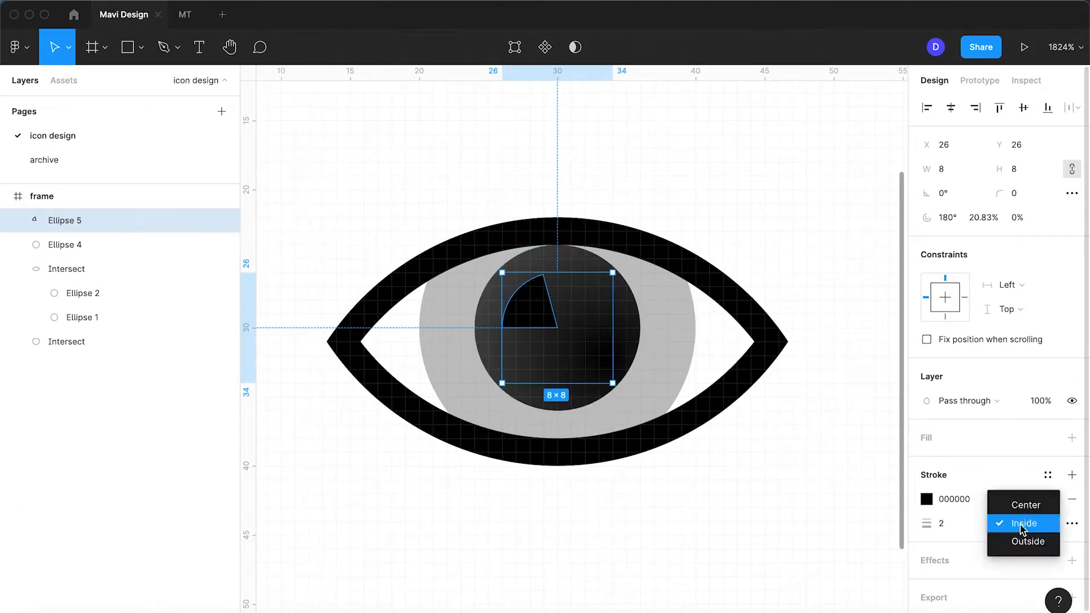
{"action": "left_click", "coordinate": [1016, 503]}
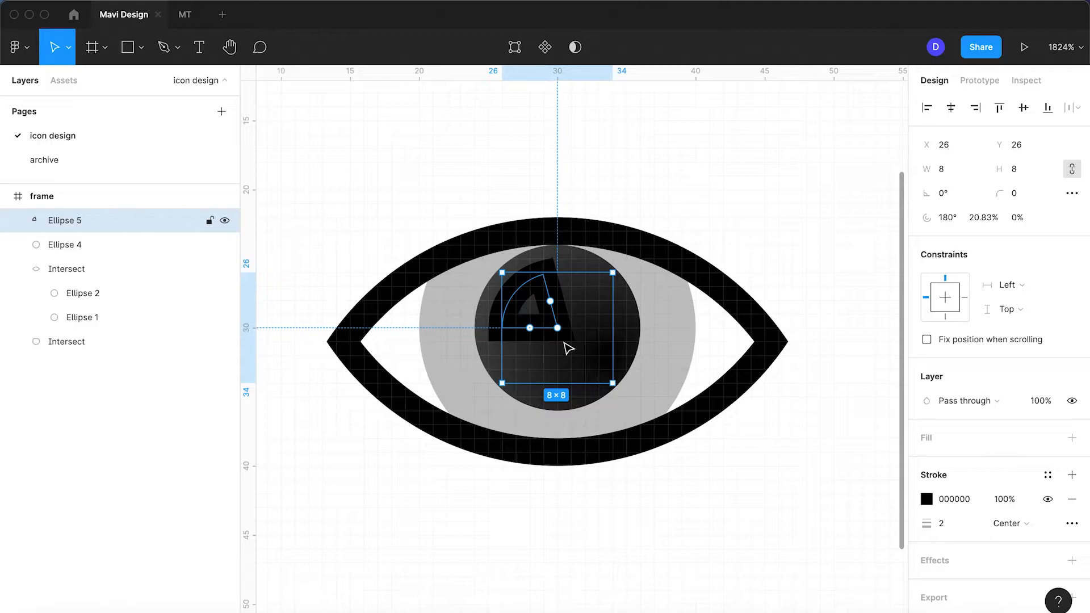
Step: Shrink the arc shape to 6 × 6 about its own center
{"action": "scroll", "coordinate": [607, 381], "scroll_direction": "up", "scroll_amount": 3}
{"action": "key", "text": "alt"}
{"action": "left_click_drag", "start_coordinate": [614, 384], "coordinate": [602, 368]}
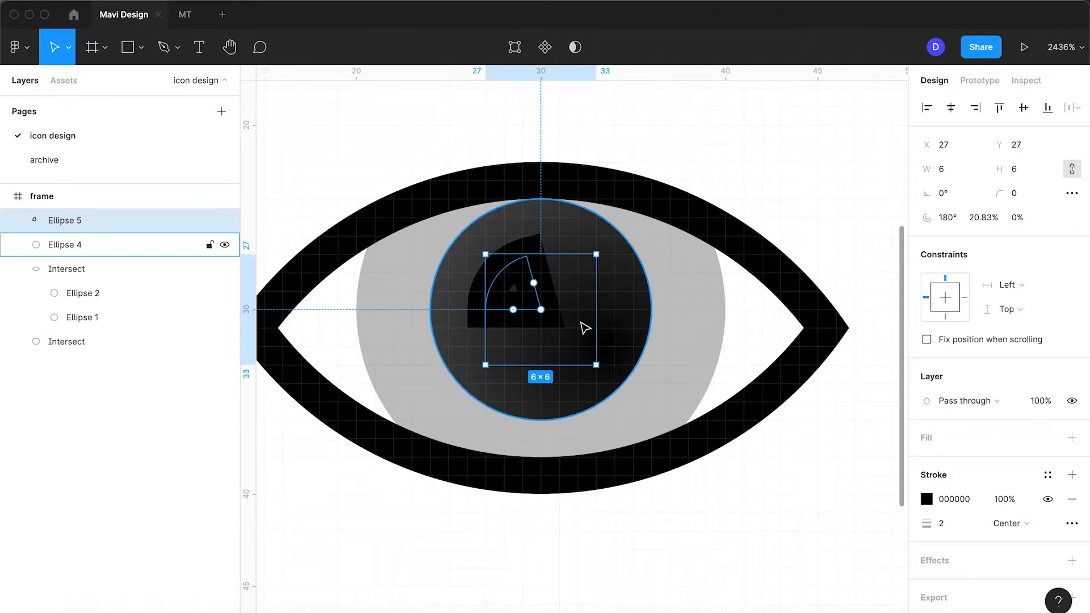
Step: Delete the wedge's center point to leave only the curve, and give the stroke round end caps
{"action": "key", "text": "Return"}
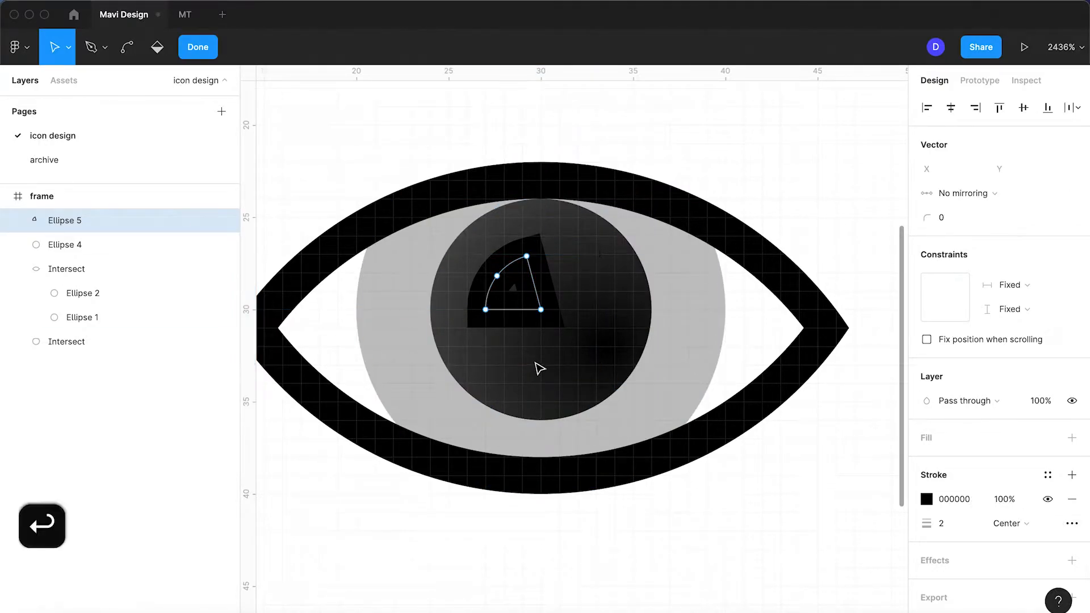
{"action": "left_click", "coordinate": [541, 309]}
{"action": "key", "text": "BackSpace"}
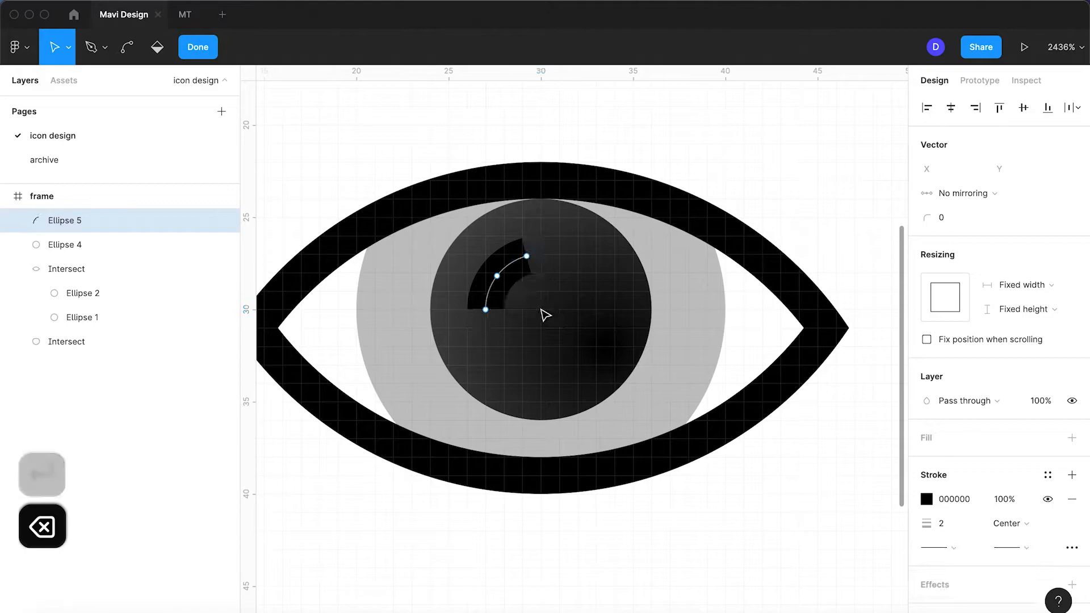
{"action": "left_click", "coordinate": [941, 547]}
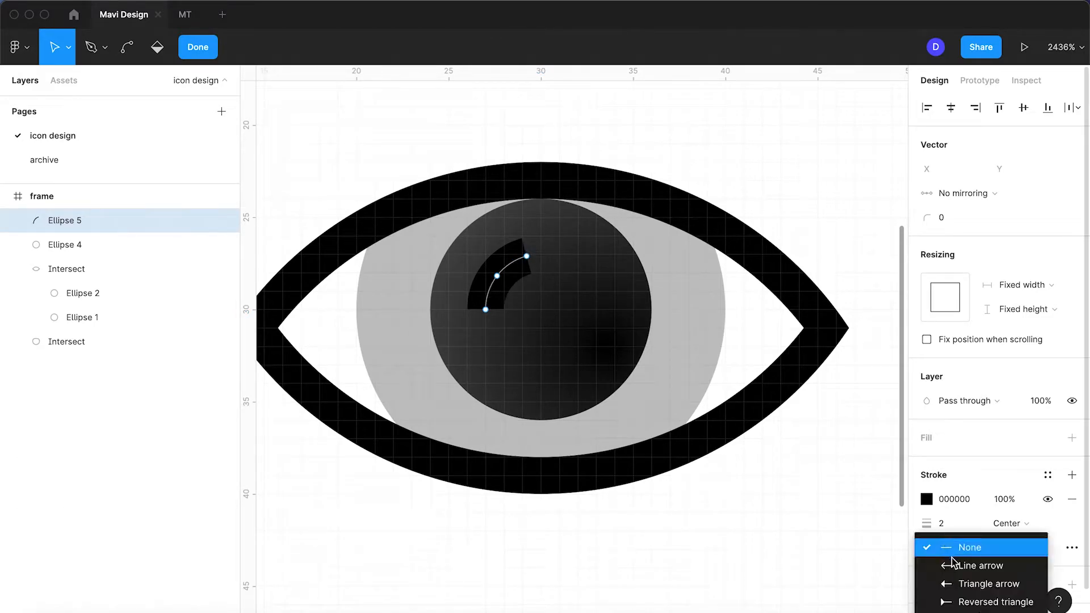
{"action": "left_click", "coordinate": [960, 585]}
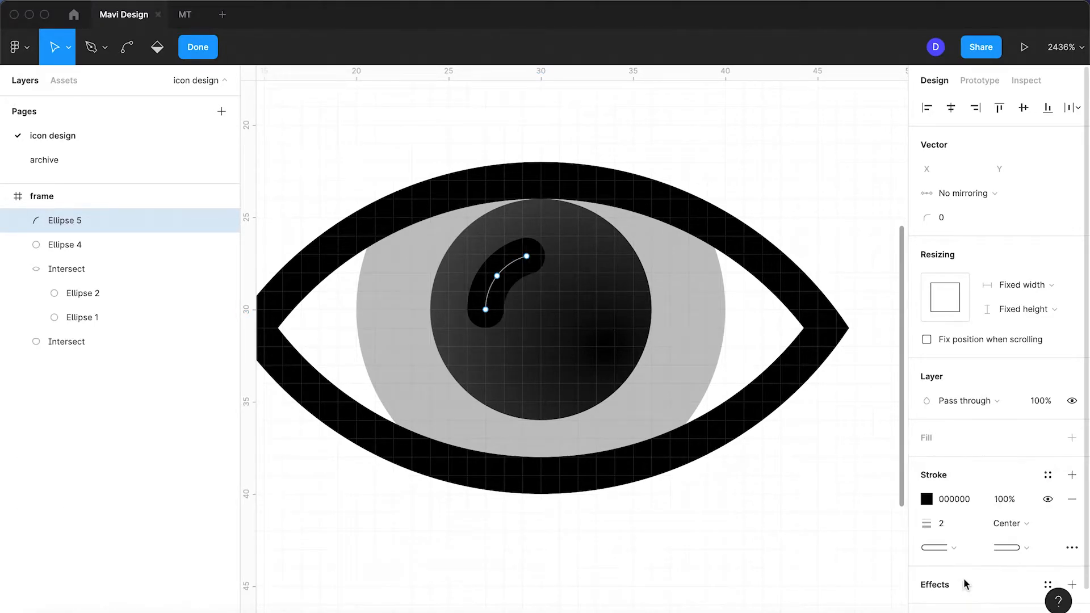
{"action": "key", "text": "Return"}
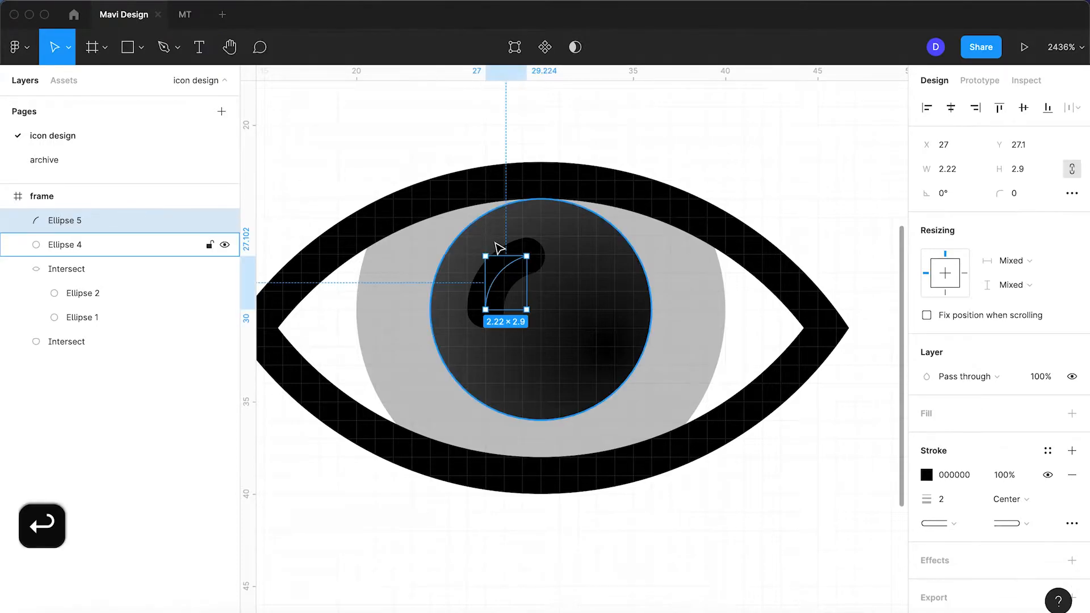
Step: Try resizing the curved highlight, undo the resize, and delete the highlight from the pupil
{"action": "mouse_move", "coordinate": [486, 256]}
{"action": "left_mouse_down"}
{"action": "mouse_move", "coordinate": [478, 246]}
{"action": "mouse_move", "coordinate": [501, 265]}
{"action": "left_mouse_up"}
{"action": "key", "text": "ctrl+z"}
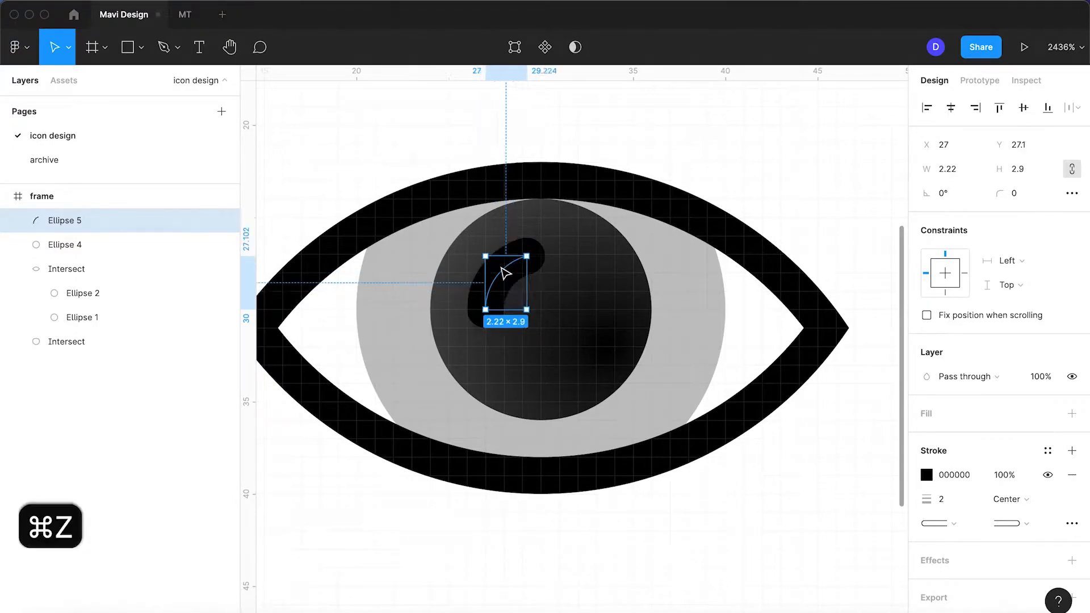
{"action": "left_click_drag", "start_coordinate": [623, 252], "coordinate": [604, 248]}
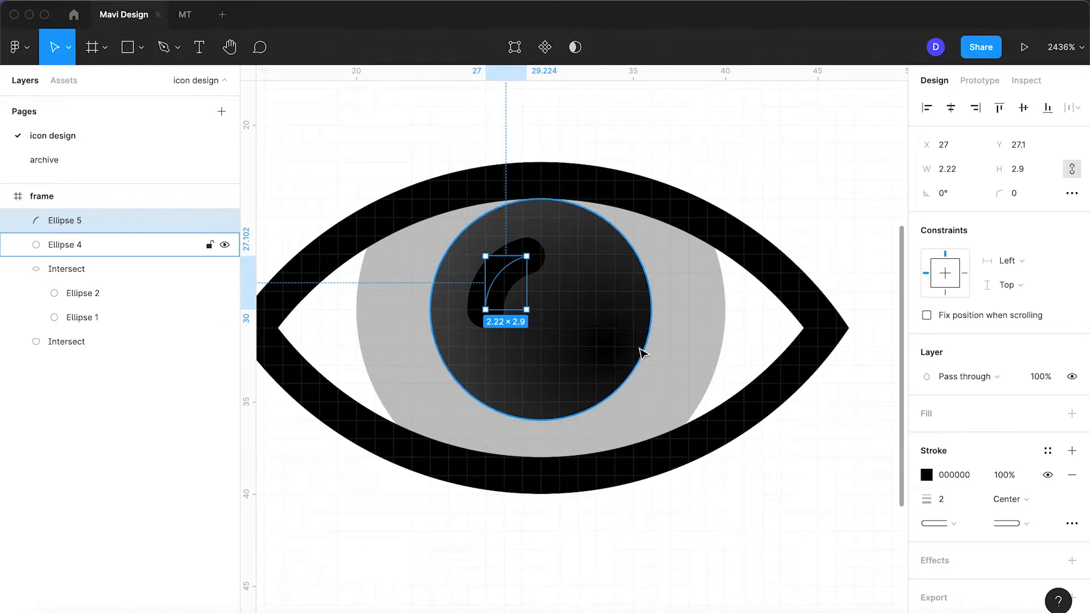
{"action": "key", "text": "BackSpace"}
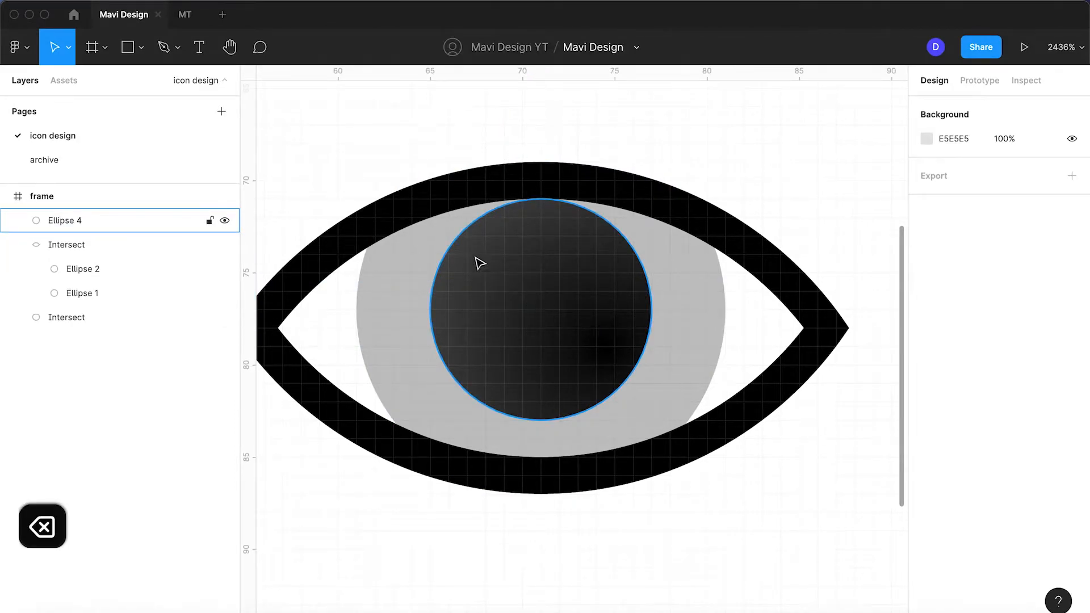
Step: Draw a circle in the middle of the pupil and resize it about its center to 6 × 6
{"action": "key", "text": "o"}
{"action": "left_click_drag", "start_coordinate": [596, 235], "coordinate": [489, 372]}
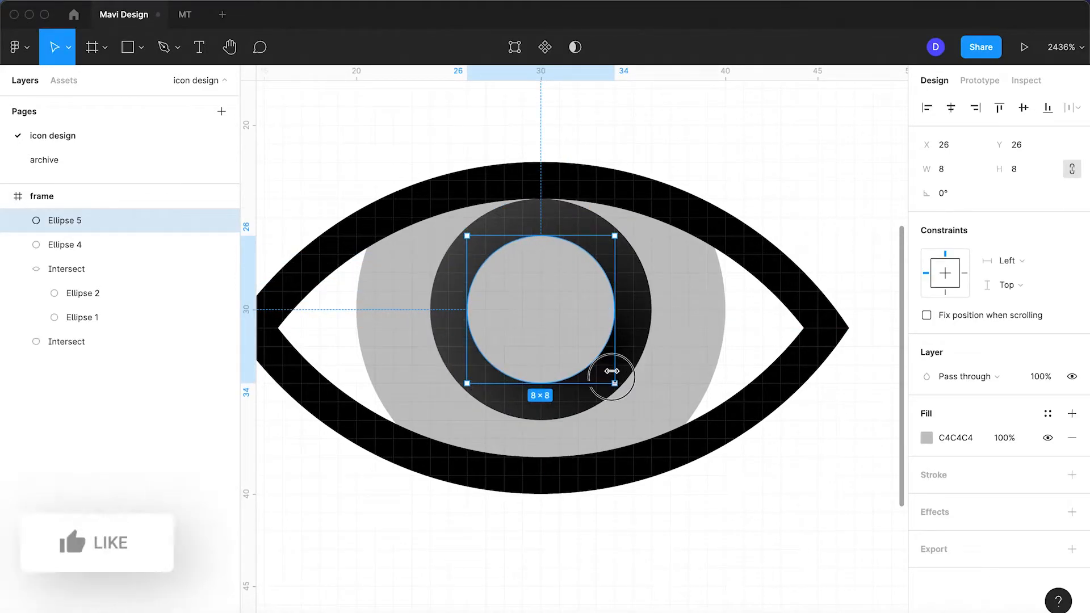
{"action": "key", "text": "alt"}
{"action": "left_click_drag", "start_coordinate": [614, 234], "coordinate": [595, 244]}
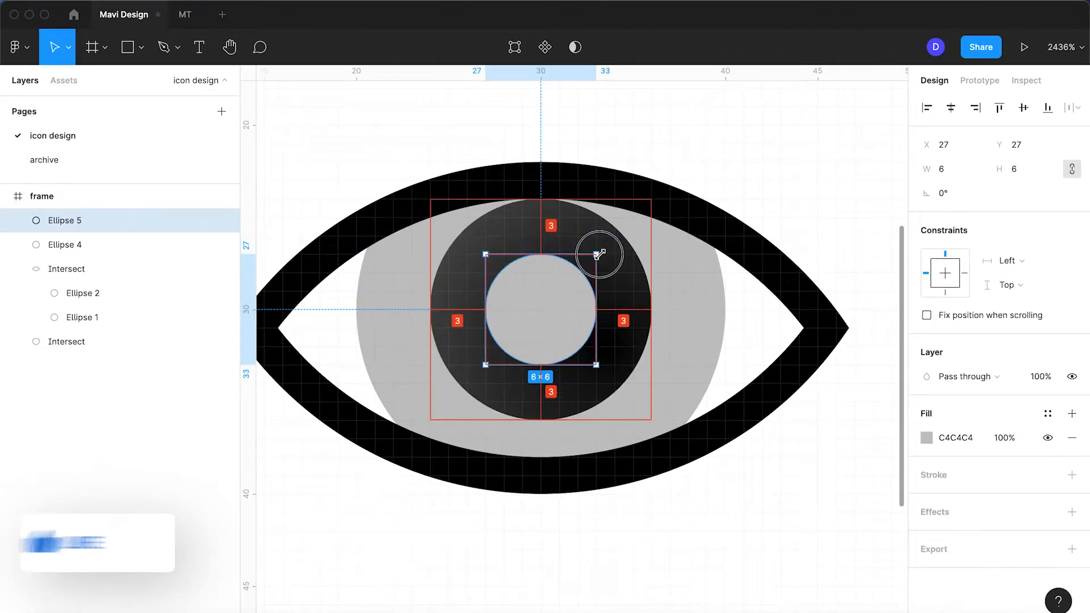
Step: Add a stroke of width 2 to the 6 × 6 circle and align it to the center
{"action": "left_click", "coordinate": [1072, 474]}
{"action": "left_click", "coordinate": [963, 527]}
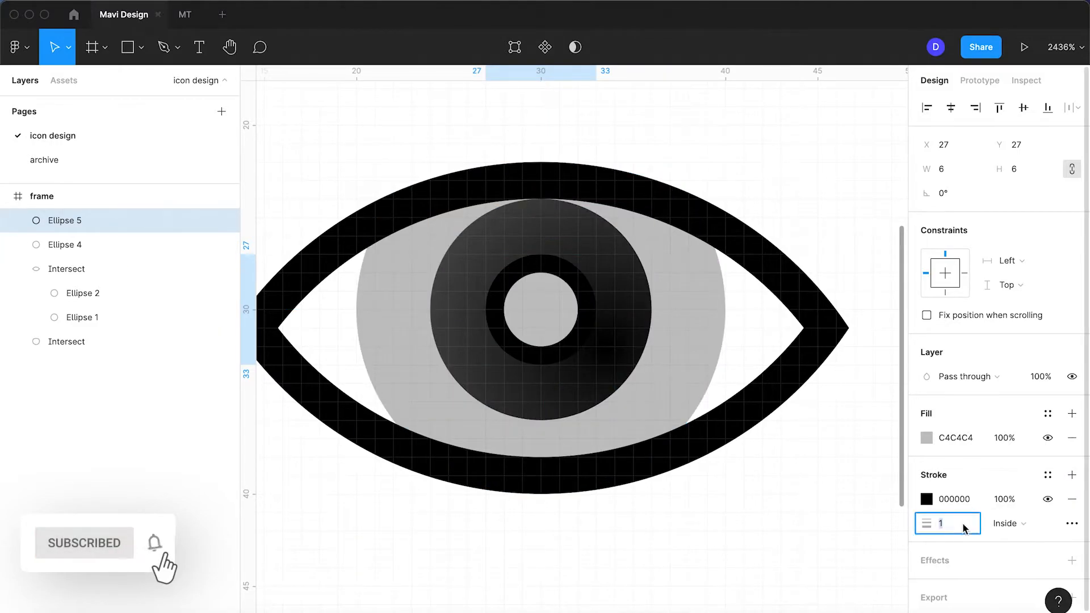
{"action": "type", "text": "2"}
{"action": "left_click", "coordinate": [955, 499]}
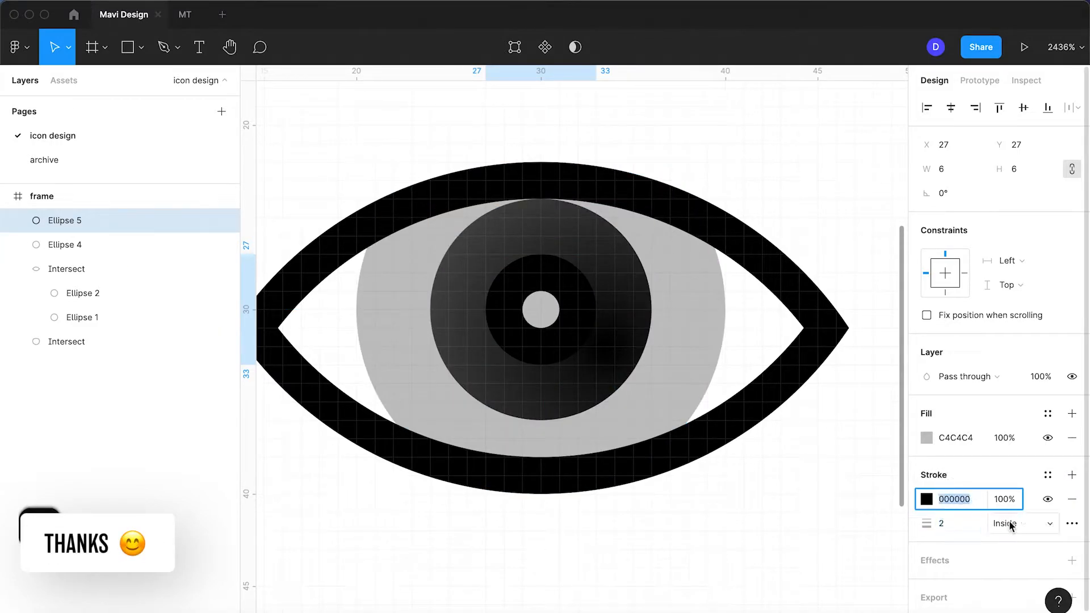
{"action": "left_click", "coordinate": [1009, 525]}
{"action": "left_click", "coordinate": [1012, 507]}
Step: Set the 6 × 6 circle's stroke color to FFFFFF and remove its fill
{"action": "left_click", "coordinate": [968, 505]}
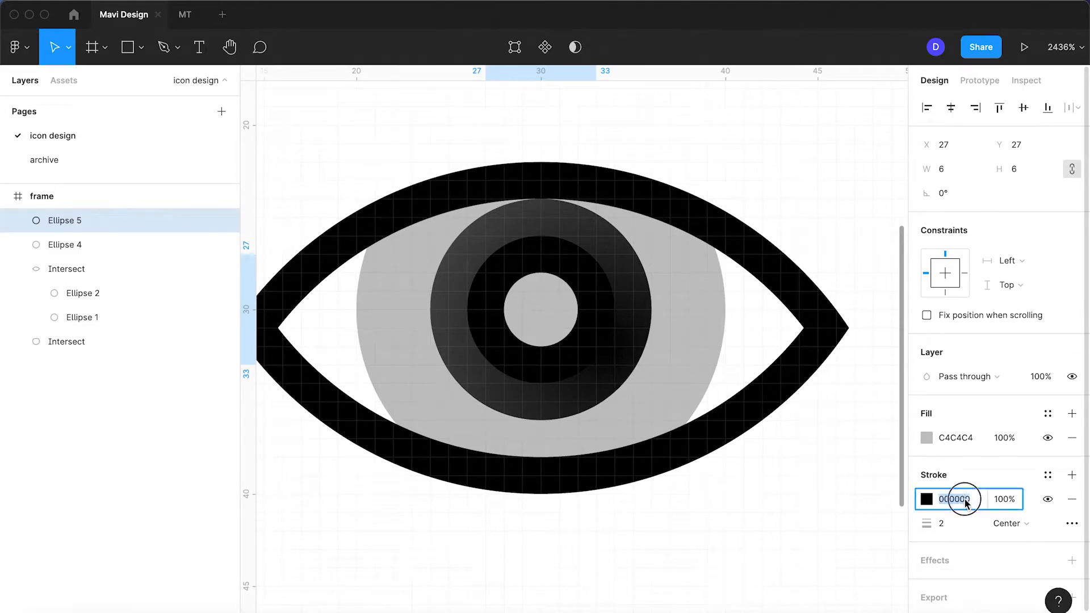
{"action": "type", "text": "ffffff"}
{"action": "key", "text": "Return"}
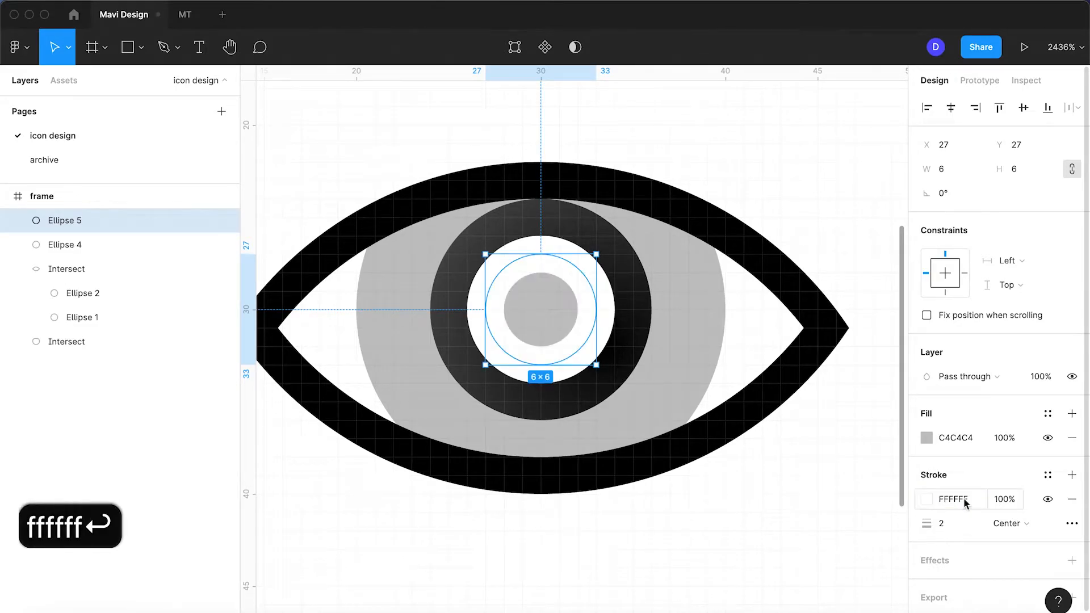
{"action": "left_click", "coordinate": [1071, 438]}
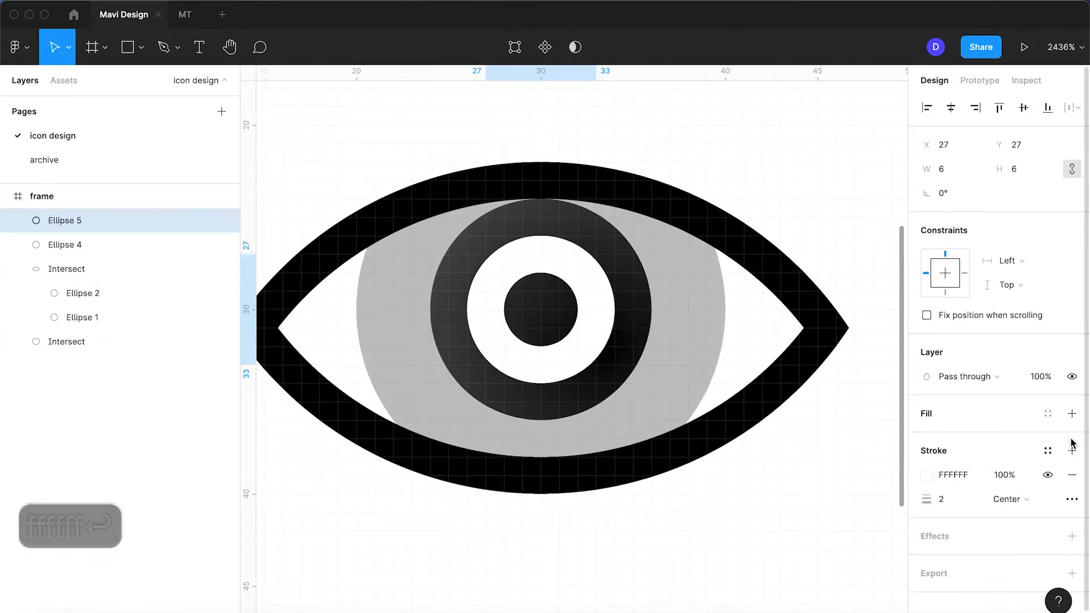
Step: Cut the 6 × 6 white circle to its upper-left quarter arc by deleting its right and bottom anchor points
{"action": "scroll", "coordinate": [543, 328], "scroll_direction": "up", "scroll_amount": 3}
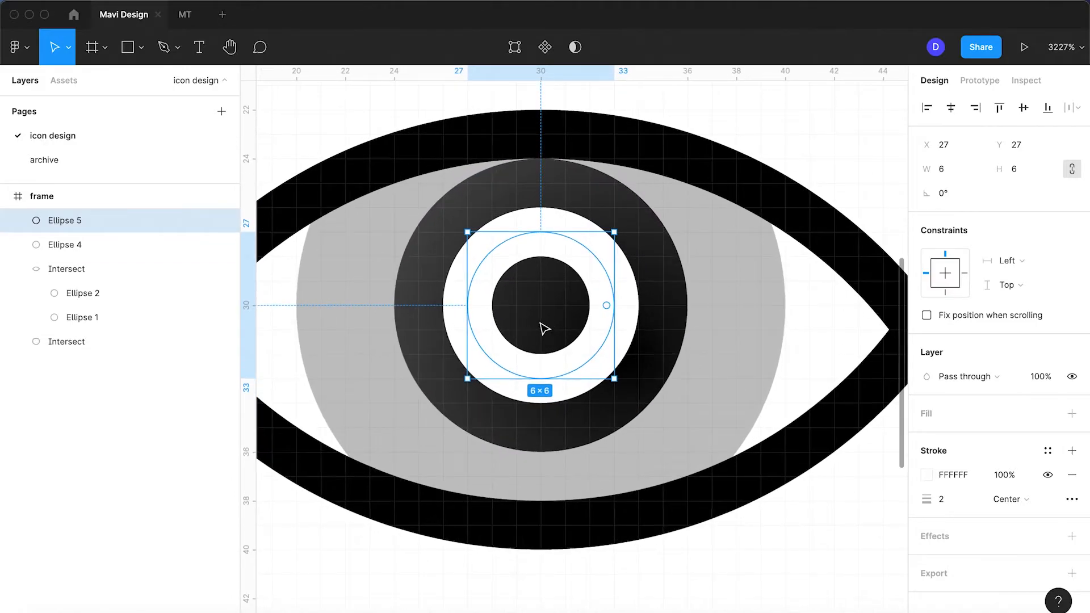
{"action": "key", "text": "Return"}
{"action": "left_click", "coordinate": [85, 50]}
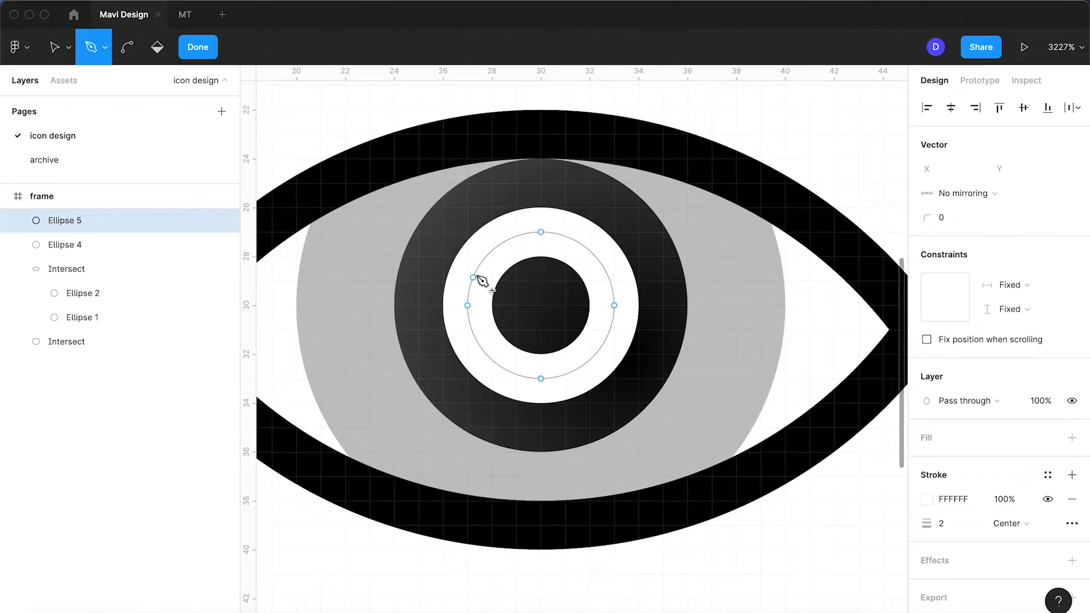
{"action": "left_click", "coordinate": [614, 306]}
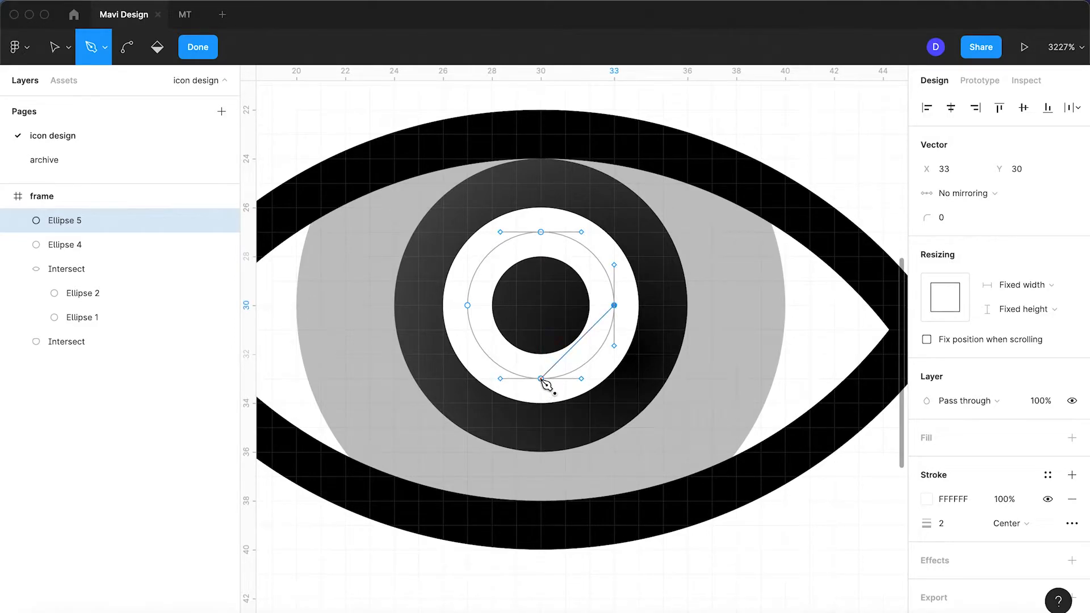
{"action": "key", "text": "Escape"}
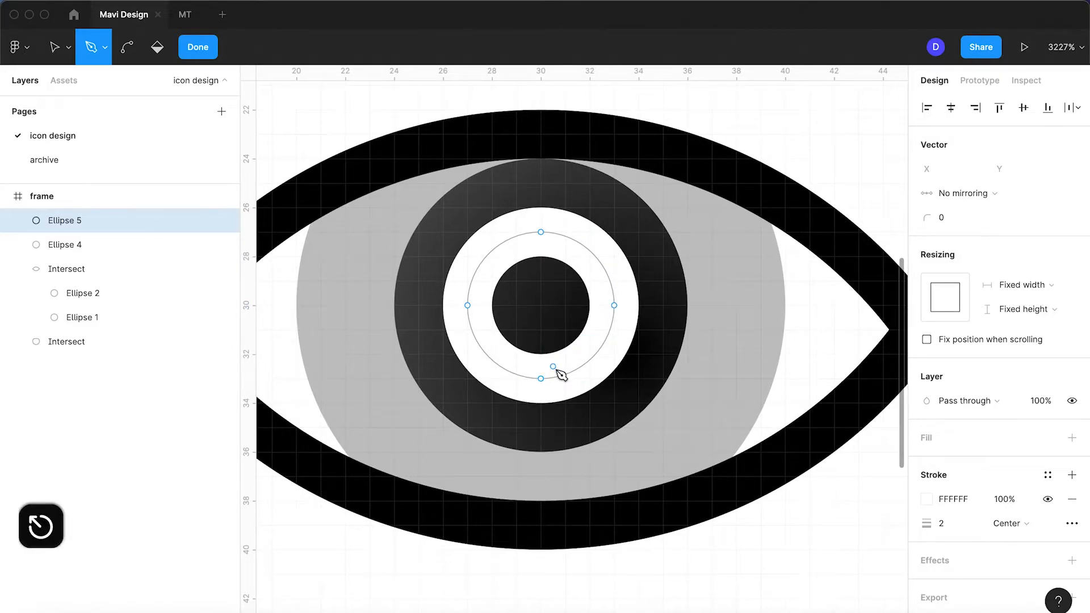
{"action": "key", "text": "v"}
{"action": "left_click", "coordinate": [544, 379]}
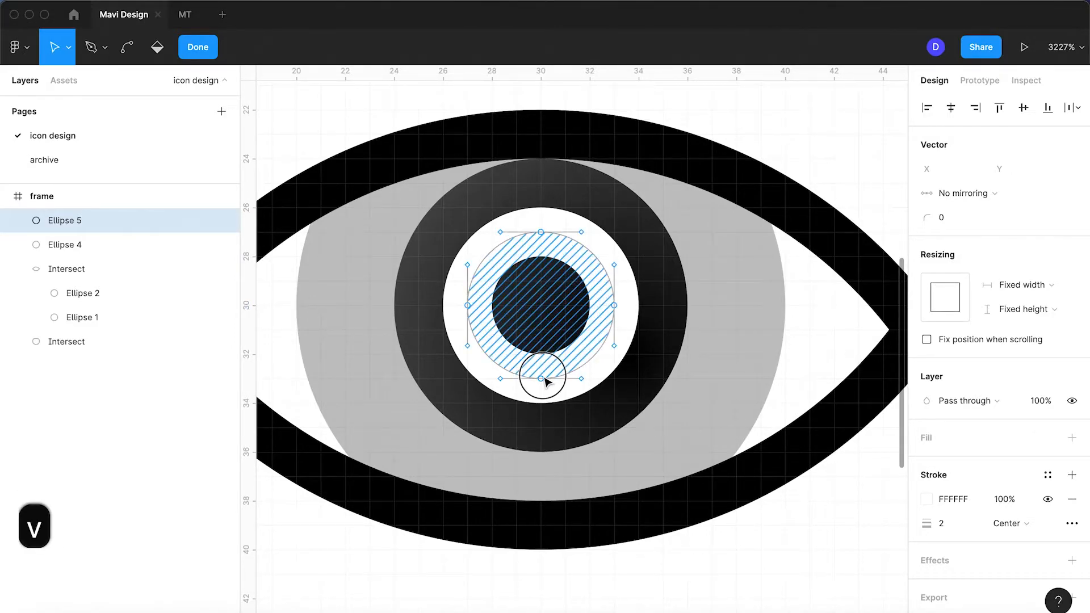
{"action": "left_click", "coordinate": [613, 305]}
{"action": "left_click", "coordinate": [542, 379], "text": "shift"}
{"action": "key", "text": "BackSpace"}
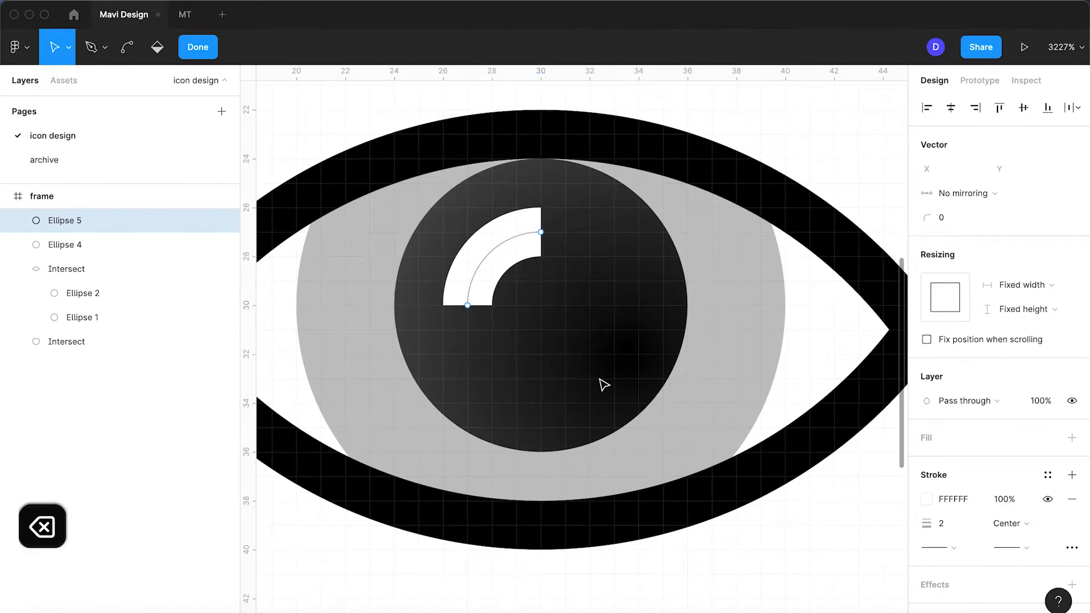
{"action": "key", "text": "Return"}
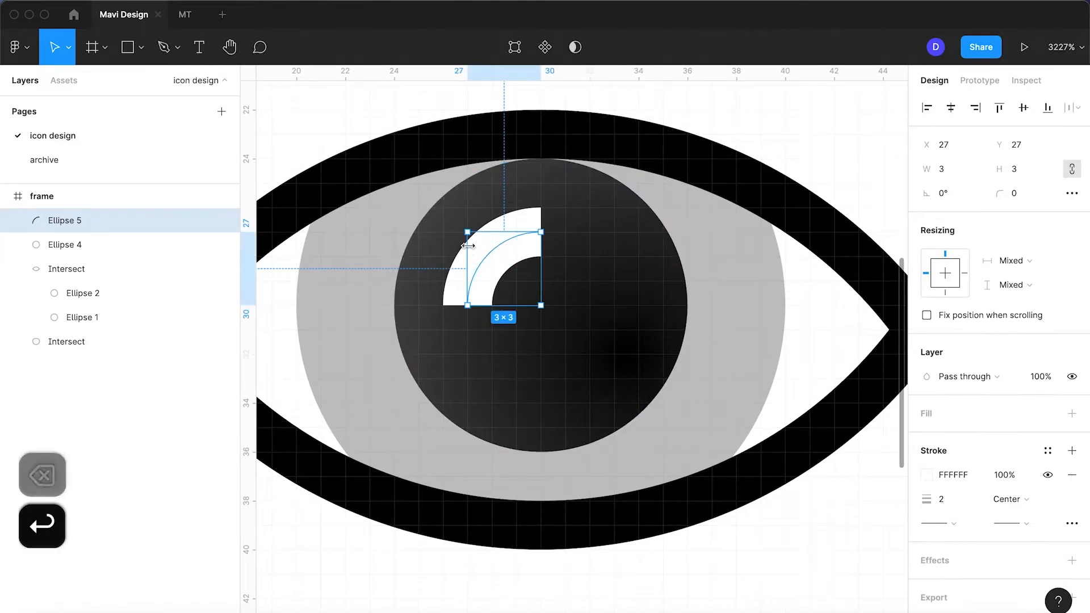
Step: Enlarge the white quarter arc to 4 × 4, keeping its lower-right corner at the pupil's center
{"action": "left_click_drag", "start_coordinate": [456, 220], "coordinate": [464, 225]}
{"action": "scroll", "coordinate": [463, 224], "scroll_direction": "down", "scroll_amount": 5}
{"action": "left_click", "coordinate": [618, 144]}
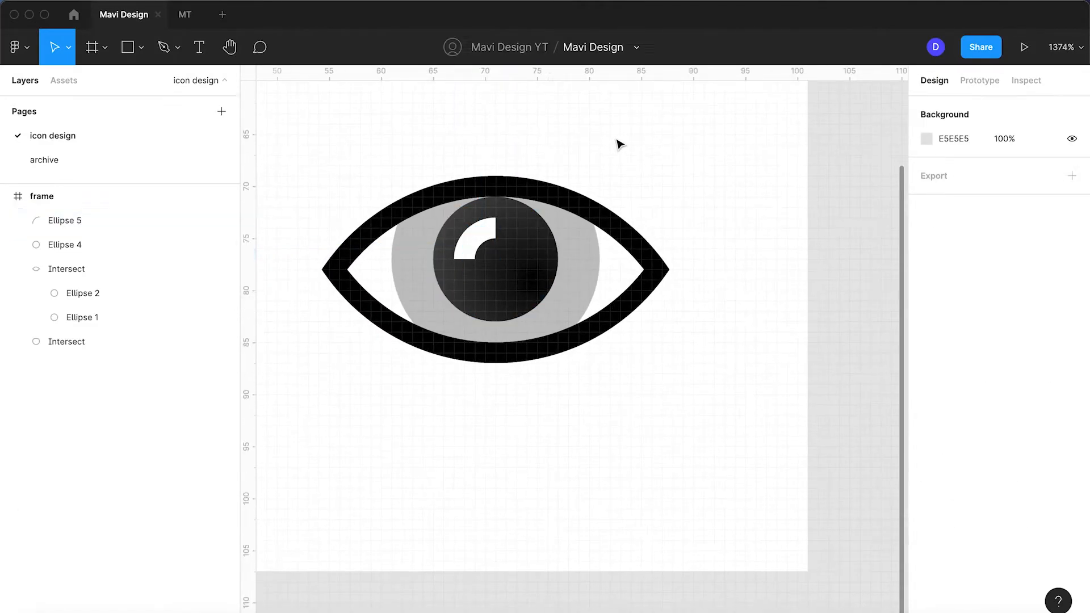
{"action": "left_click", "coordinate": [467, 231]}
{"action": "scroll", "coordinate": [471, 233], "scroll_direction": "up", "scroll_amount": 5}
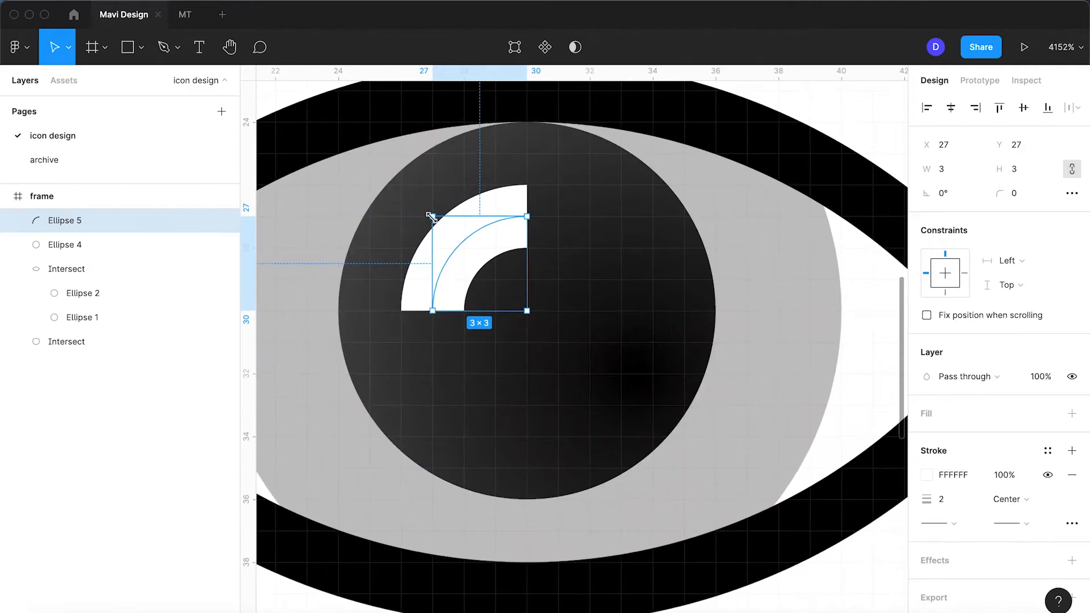
{"action": "left_click_drag", "start_coordinate": [425, 211], "coordinate": [405, 187]}
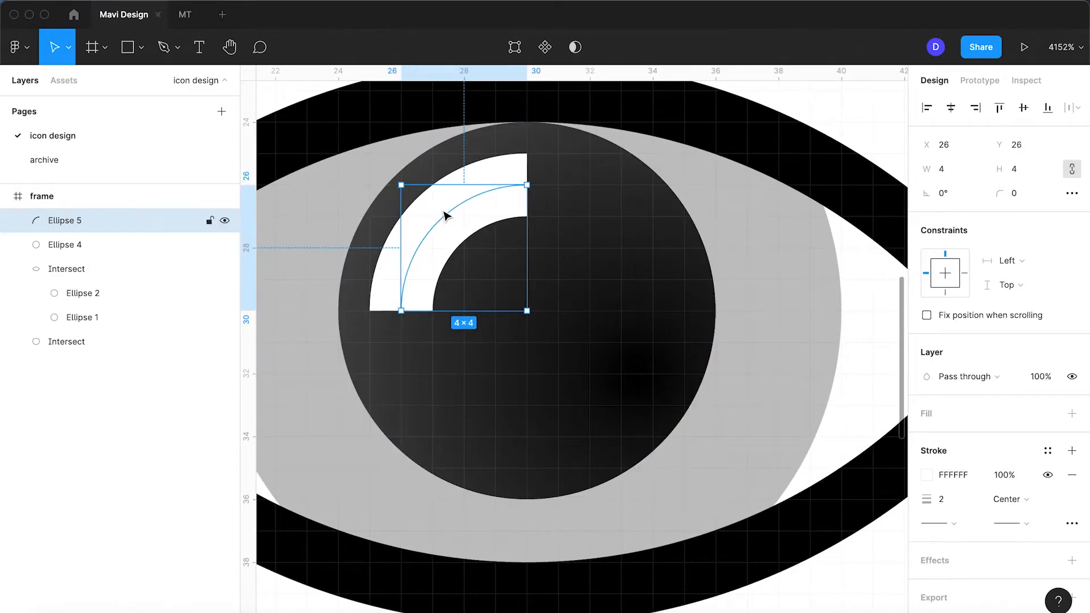
Step: Set the quarter arc's layer opacity to 40%
{"action": "scroll", "coordinate": [594, 301], "scroll_direction": "down", "scroll_amount": 2}
{"action": "left_click", "coordinate": [1039, 377]}
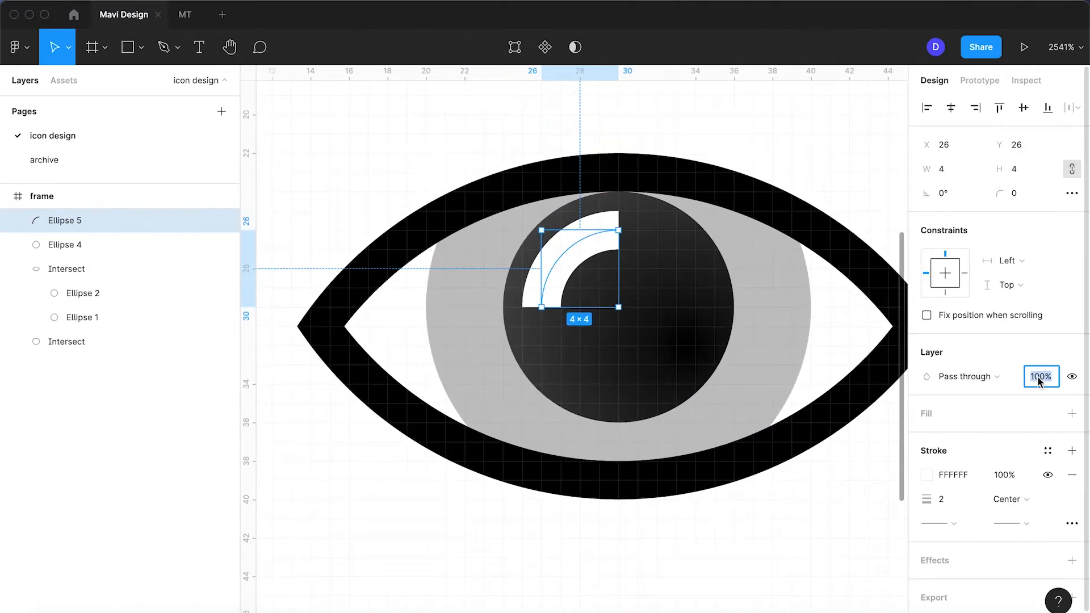
{"action": "type", "text": "40"}
{"action": "key", "text": "Return"}
{"action": "left_click", "coordinate": [778, 142]}
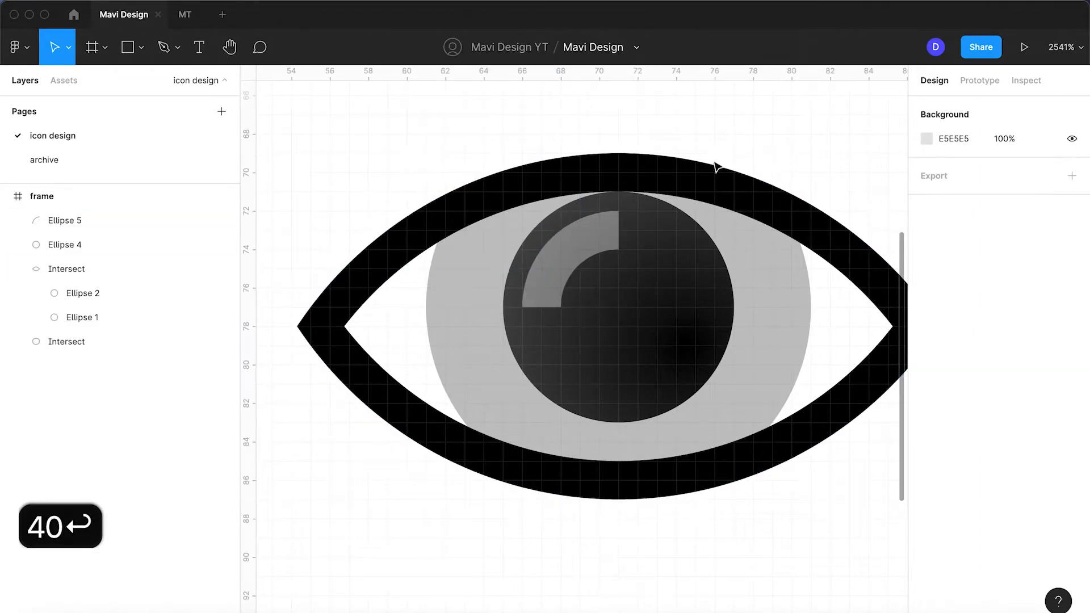
Step: Duplicate the 4 × 4 arc and shrink the copy to 3 × 3 toward the pupil's center
{"action": "left_click", "coordinate": [587, 233]}
{"action": "scroll", "coordinate": [584, 238], "scroll_direction": "up", "scroll_amount": 5}
{"action": "key", "text": "super+d"}
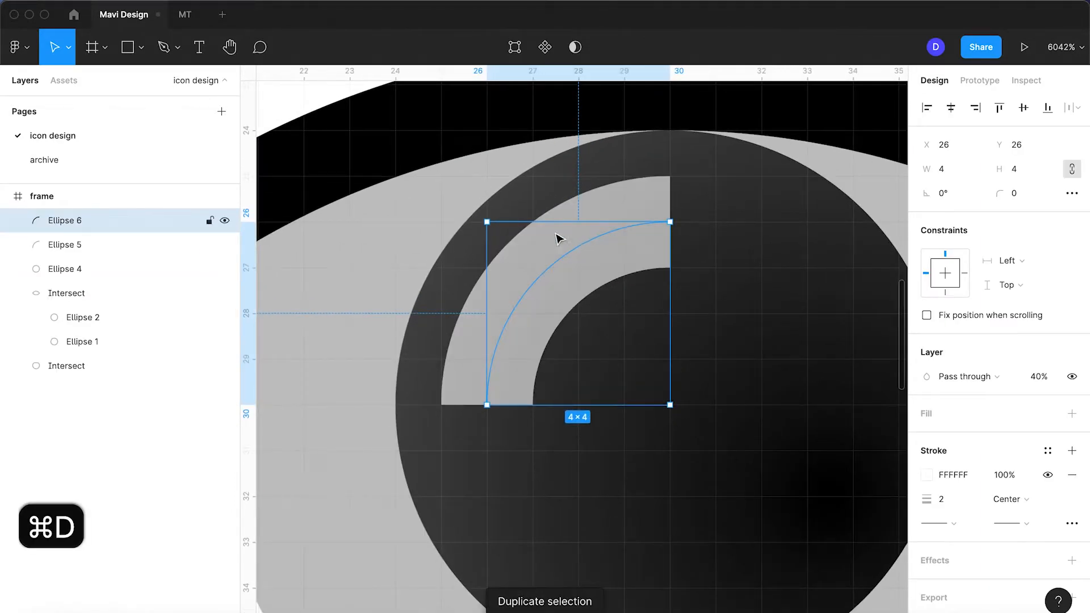
{"action": "left_click_drag", "start_coordinate": [487, 221], "coordinate": [546, 261]}
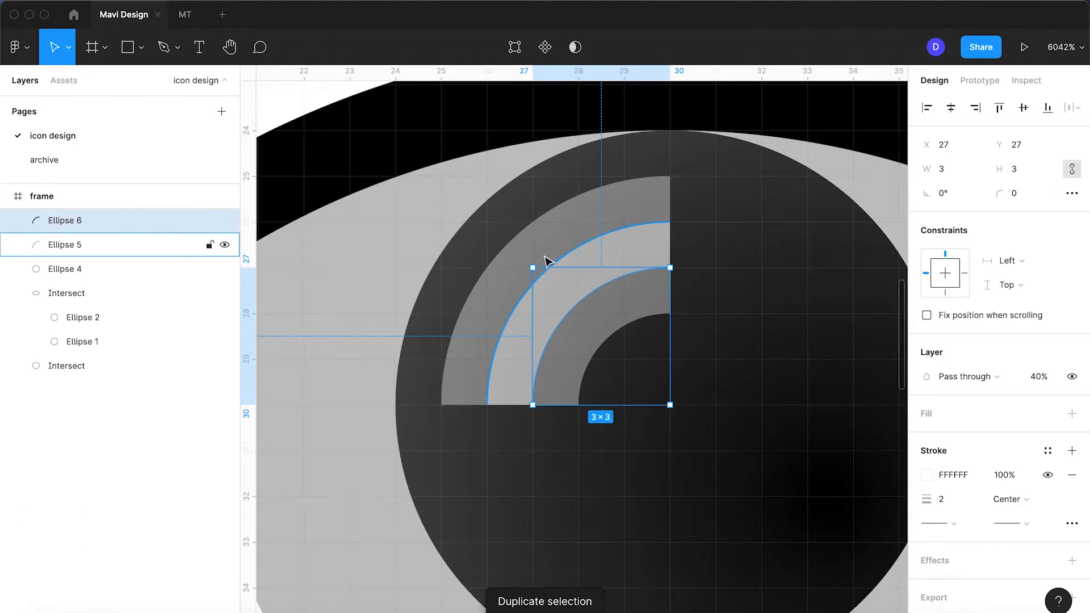
{"action": "scroll", "coordinate": [635, 320], "scroll_direction": "down", "scroll_amount": 5}
{"action": "left_click", "coordinate": [774, 190]}
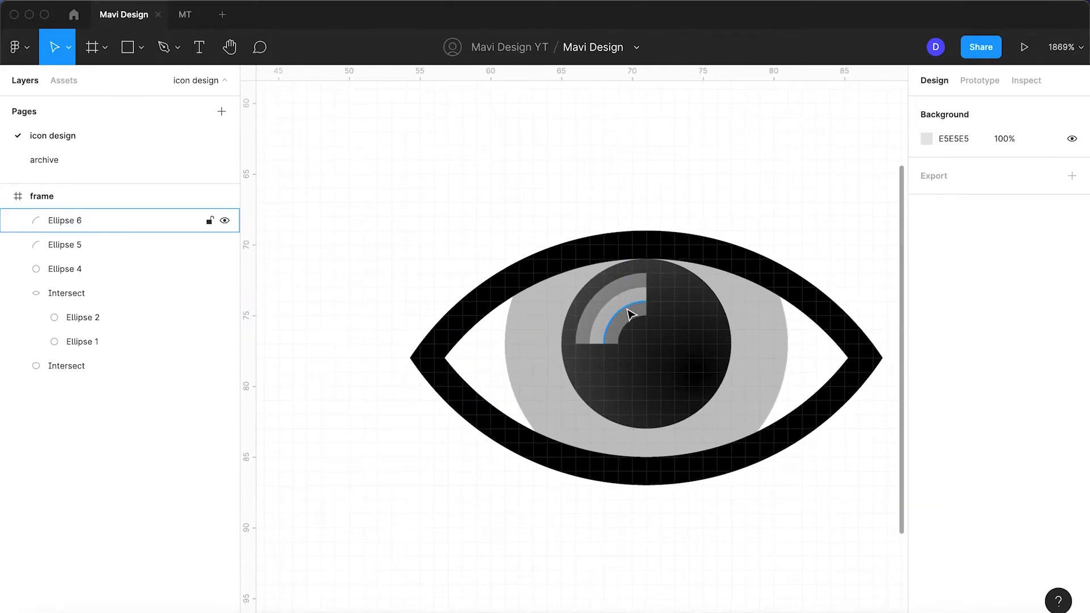
Step: Rotate the 3 × 3 arc 180° and place it in the pupil's lower-right quarter at X 33, Y 33
{"action": "left_click", "coordinate": [633, 328]}
{"action": "scroll", "coordinate": [630, 325], "scroll_direction": "up", "scroll_amount": 3}
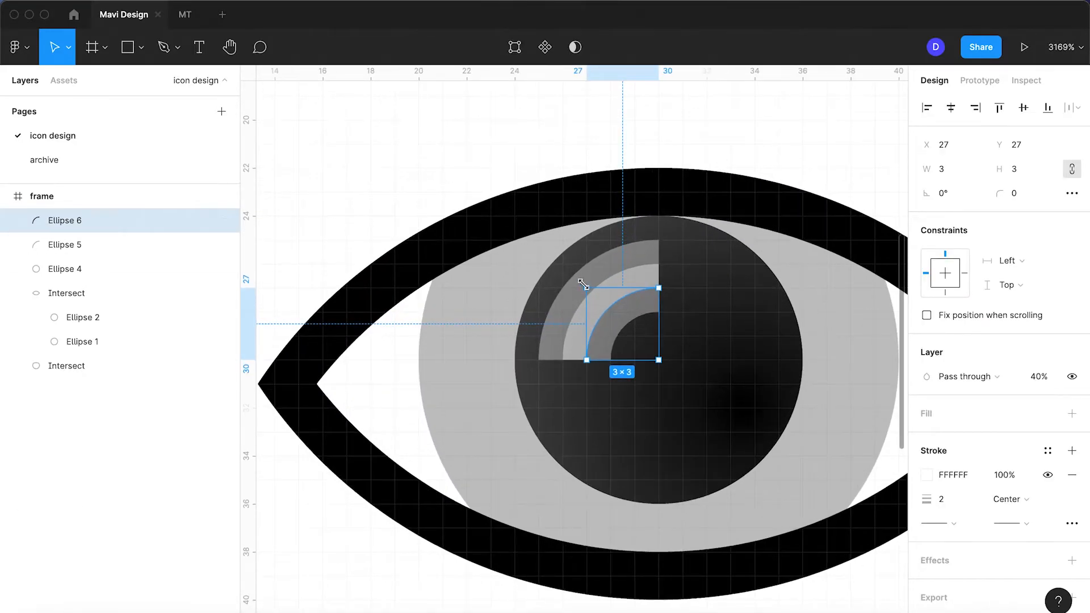
{"action": "left_click_drag", "start_coordinate": [584, 283], "coordinate": [683, 388]}
{"action": "left_click_drag", "start_coordinate": [644, 326], "coordinate": [726, 400]}
Step: Try a layer opacity of 100% on the lower 3 × 3 arc
{"action": "left_click", "coordinate": [1036, 377]}
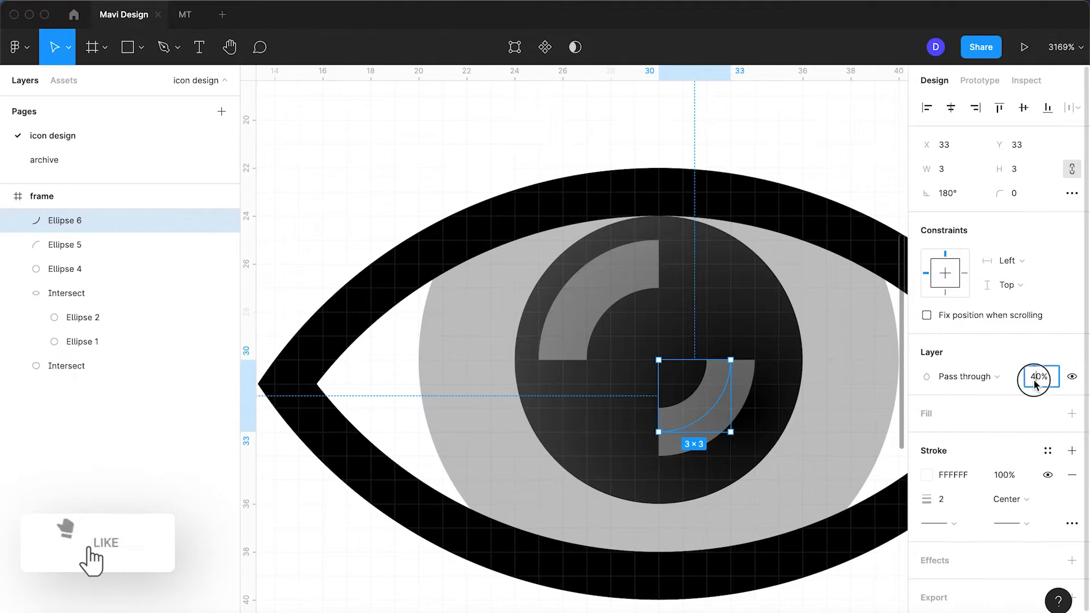
{"action": "type", "text": "100"}
{"action": "key", "text": "Return"}
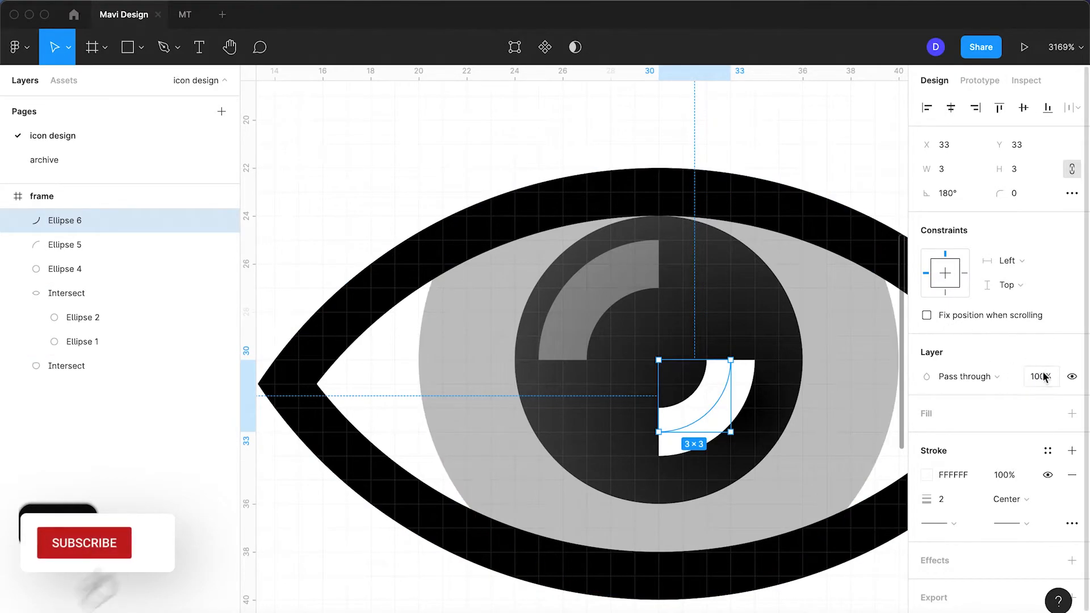
Step: Set the lower 3 × 3 arc's layer opacity to 10%
{"action": "type", "text": "10"}
{"action": "key", "text": "Return"}
{"action": "key", "text": "Escape"}
{"action": "scroll", "coordinate": [782, 170], "scroll_direction": "down", "scroll_amount": 10}
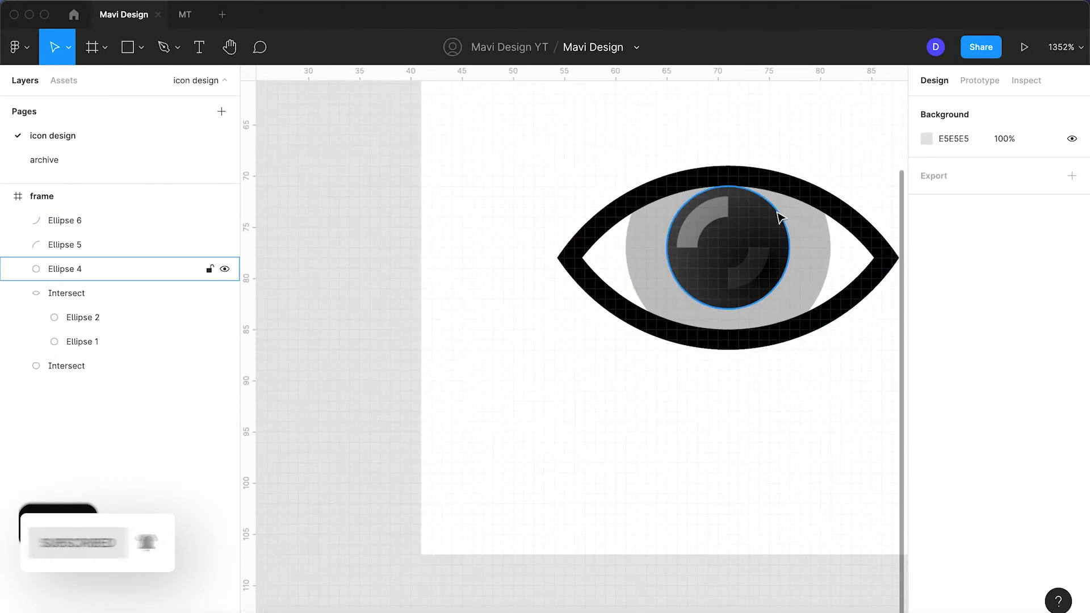
Step: Try the pupil without the lower arc by deleting it, and undo the deletion
{"action": "scroll", "coordinate": [785, 260], "scroll_direction": "down", "scroll_amount": 5}
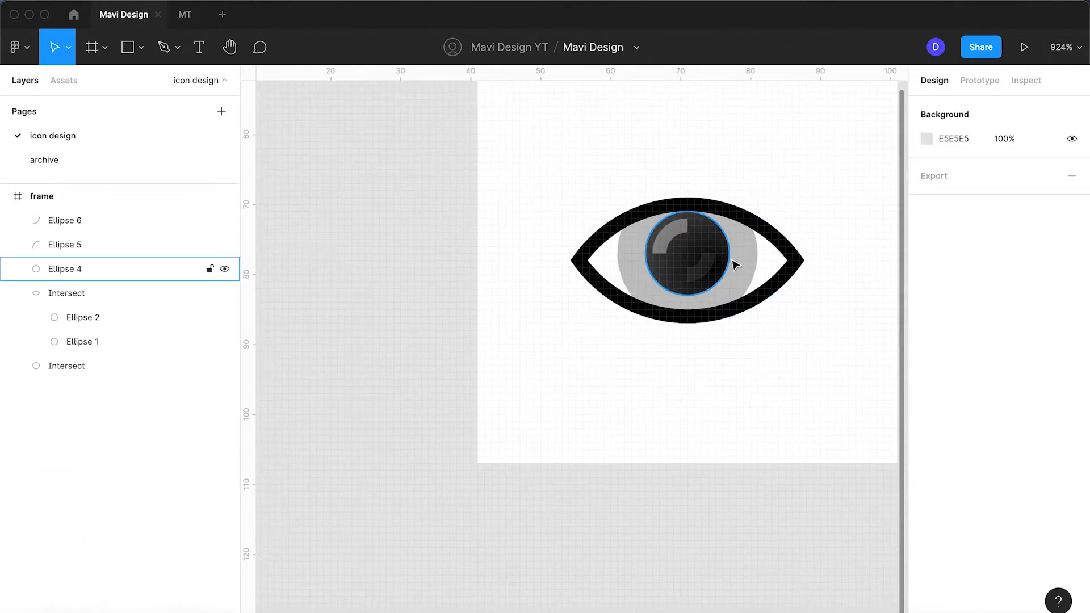
{"action": "scroll", "coordinate": [735, 265], "scroll_direction": "up", "scroll_amount": 5}
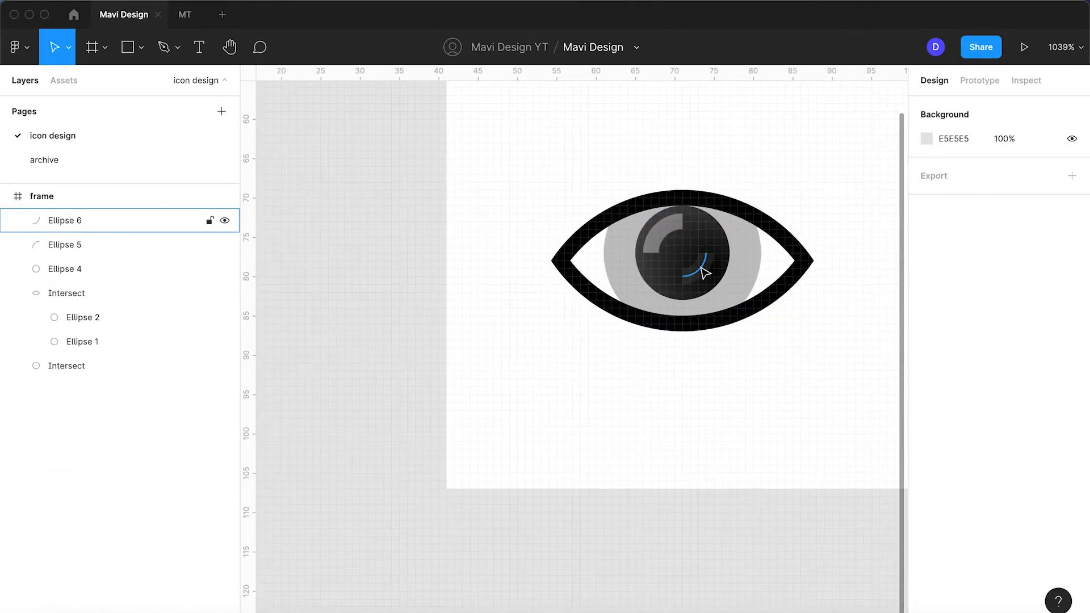
{"action": "left_click", "coordinate": [697, 263]}
{"action": "key", "text": "BackSpace"}
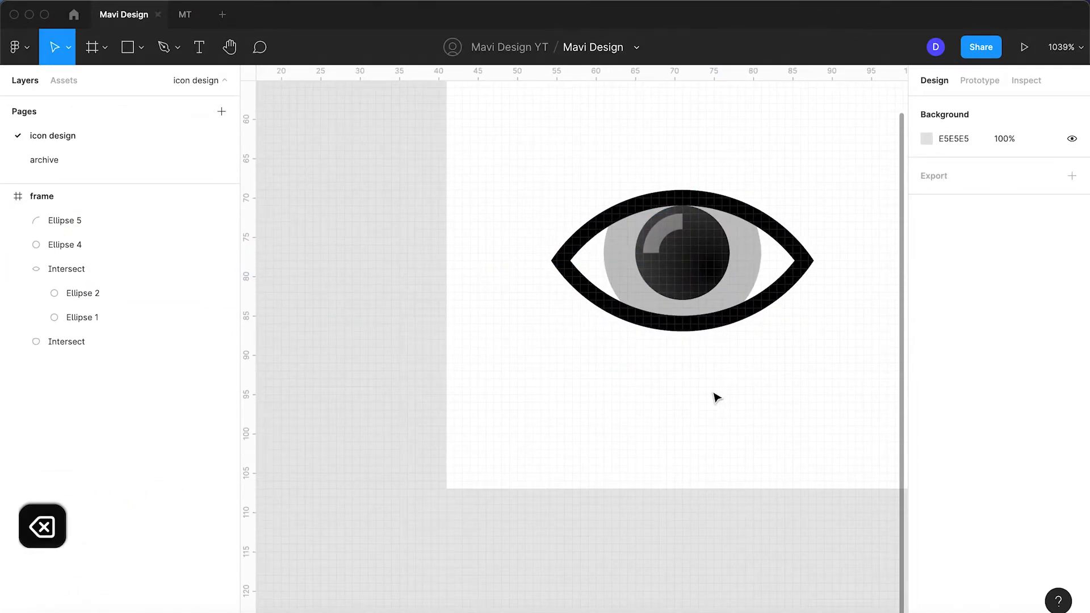
{"action": "key", "text": "super+z"}
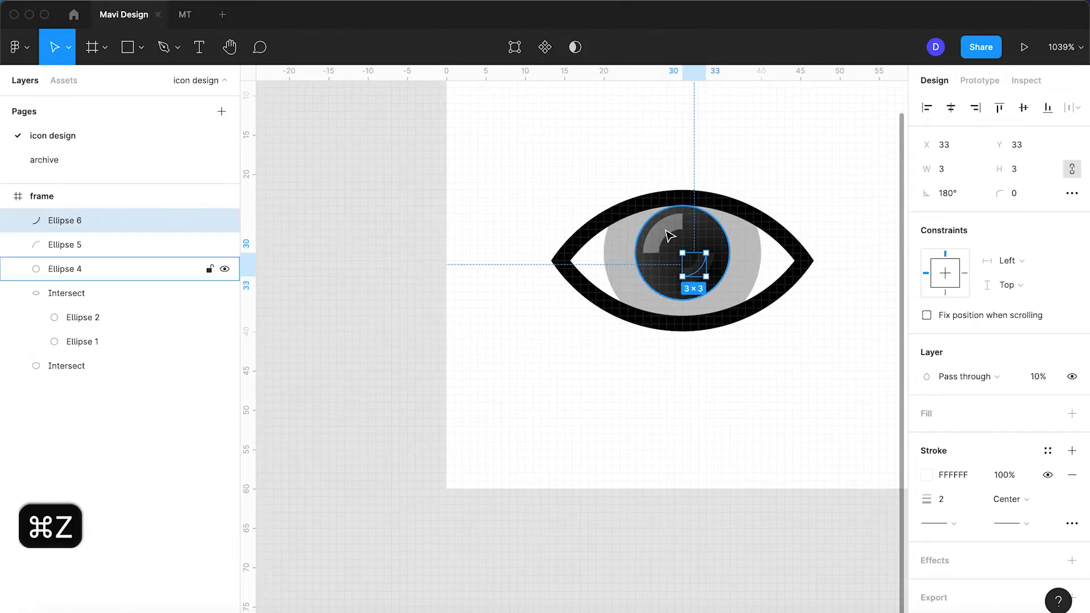
Step: Give both highlight arcs in the pupil rounded stroke ends
{"action": "left_click", "coordinate": [667, 234], "text": "shift"}
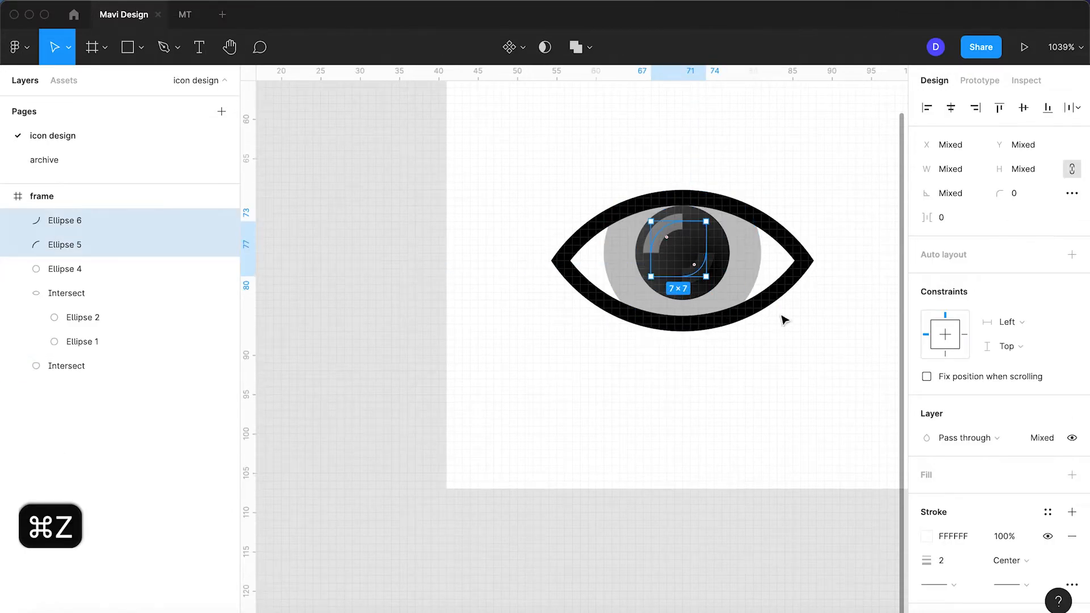
{"action": "left_click", "coordinate": [965, 588]}
{"action": "left_click", "coordinate": [963, 586]}
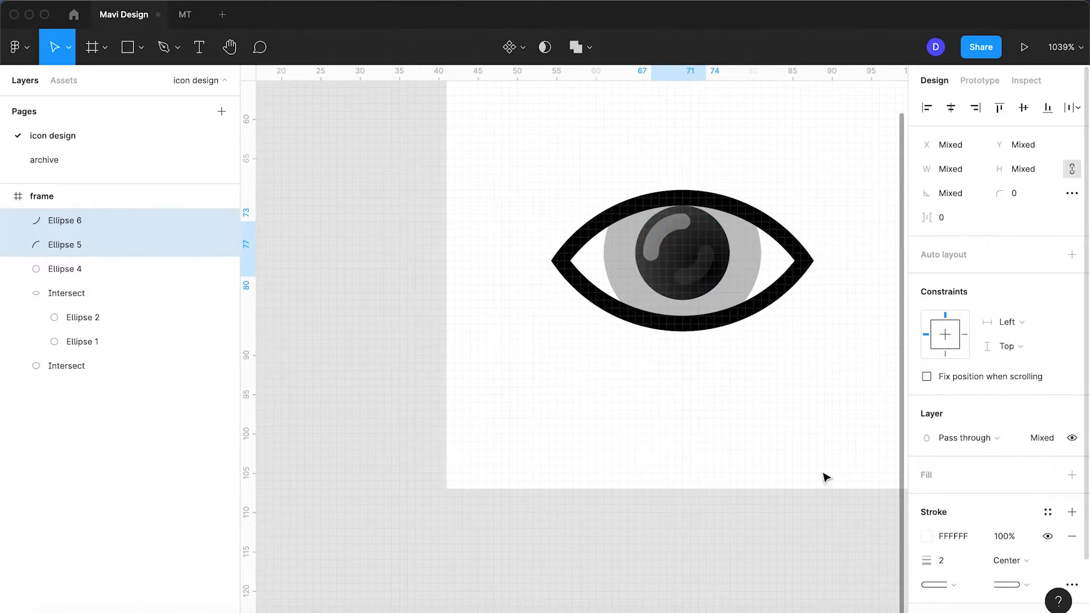
{"action": "left_click", "coordinate": [759, 426]}
Step: Change the gray iris shape's solid fill to an angular gradient
{"action": "scroll", "coordinate": [734, 382], "scroll_direction": "down", "scroll_amount": 5, "text": "ctrl"}
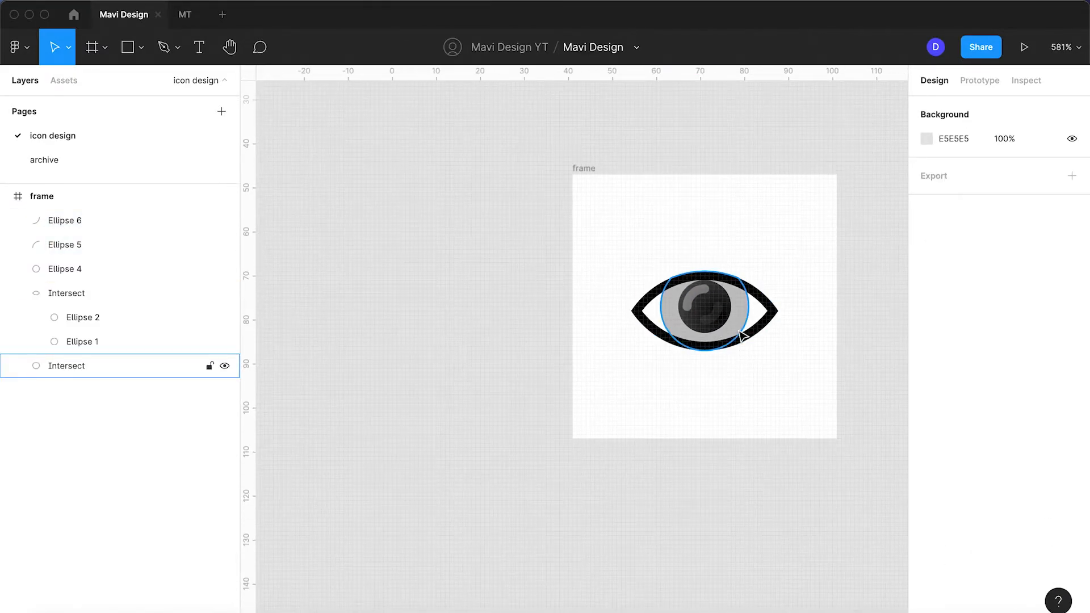
{"action": "scroll", "coordinate": [738, 326], "scroll_direction": "up", "scroll_amount": 5, "text": "ctrl"}
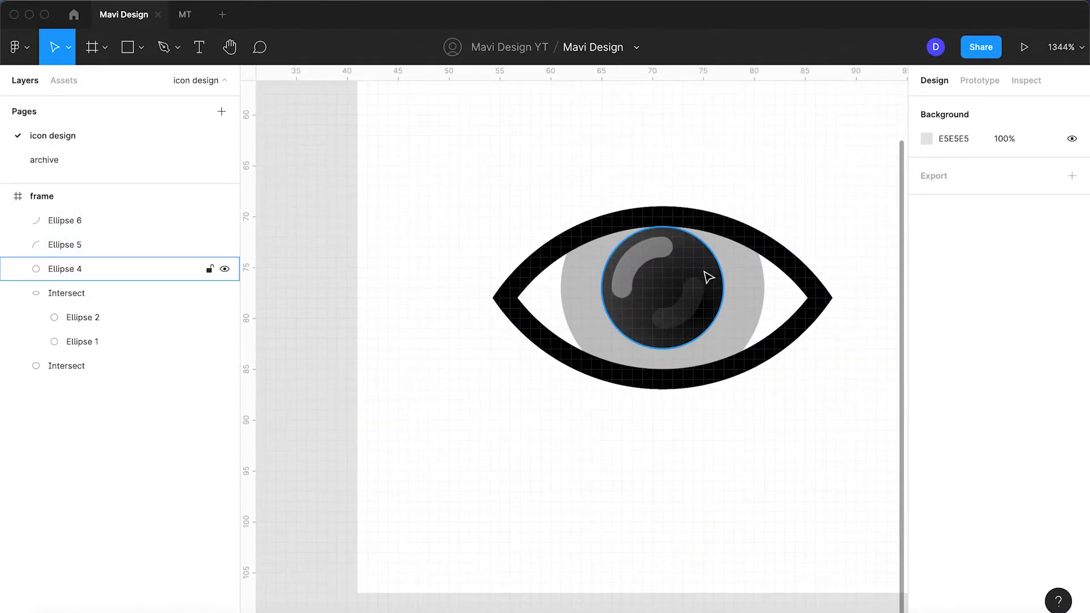
{"action": "left_click", "coordinate": [742, 282]}
{"action": "left_click", "coordinate": [935, 439]}
{"action": "left_click", "coordinate": [928, 438]}
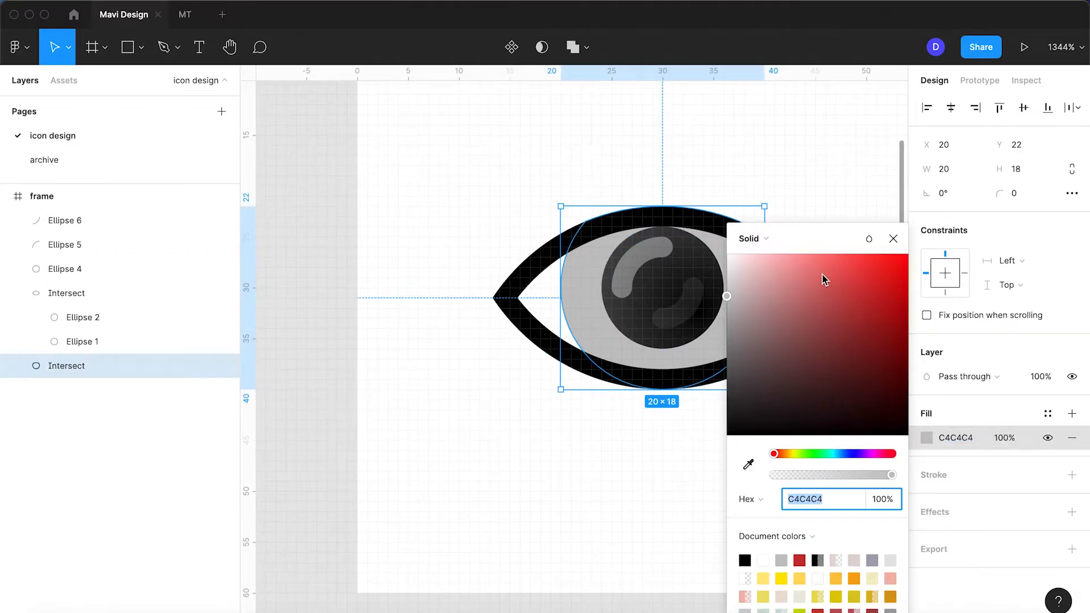
{"action": "left_click", "coordinate": [764, 238]}
{"action": "left_click", "coordinate": [770, 293]}
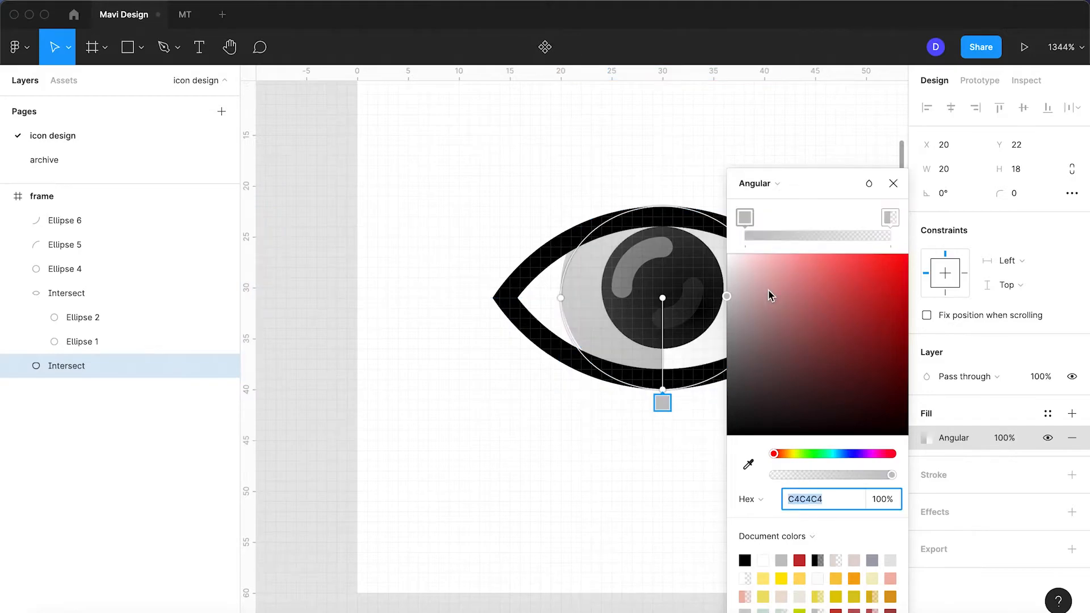
Step: Color the iris gradient's transparent end stop dark blue 001273 with 100% opacity
{"action": "left_click", "coordinate": [889, 218]}
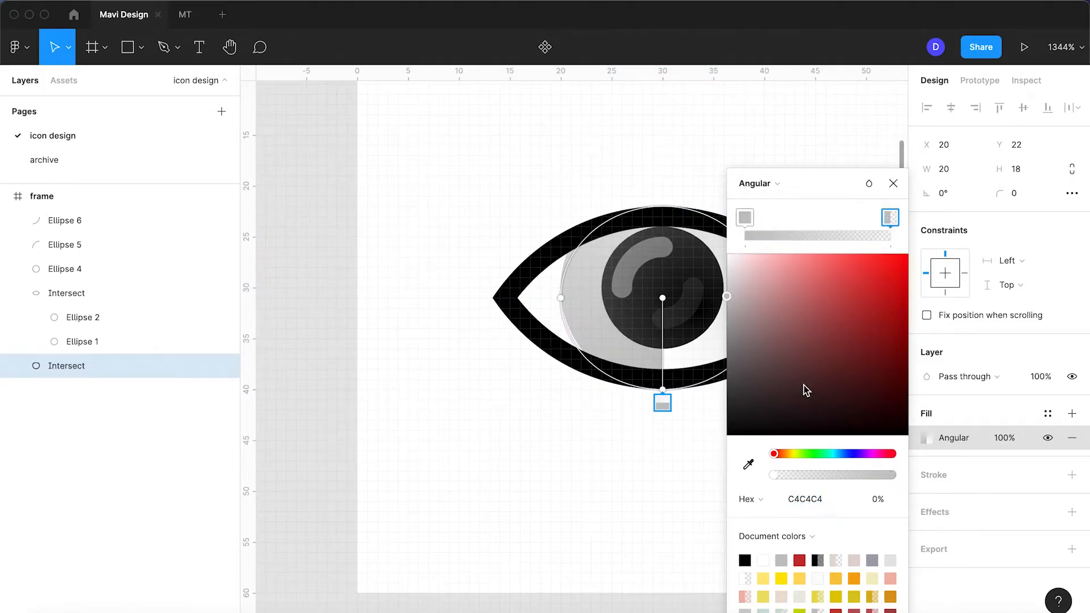
{"action": "left_click_drag", "start_coordinate": [828, 452], "coordinate": [851, 460]}
{"action": "left_click_drag", "start_coordinate": [890, 348], "coordinate": [916, 361]}
{"action": "left_click_drag", "start_coordinate": [790, 478], "coordinate": [945, 487]}
Step: Copy the end stop's color 001273 to the first stop of the iris gradient
{"action": "left_click", "coordinate": [801, 500]}
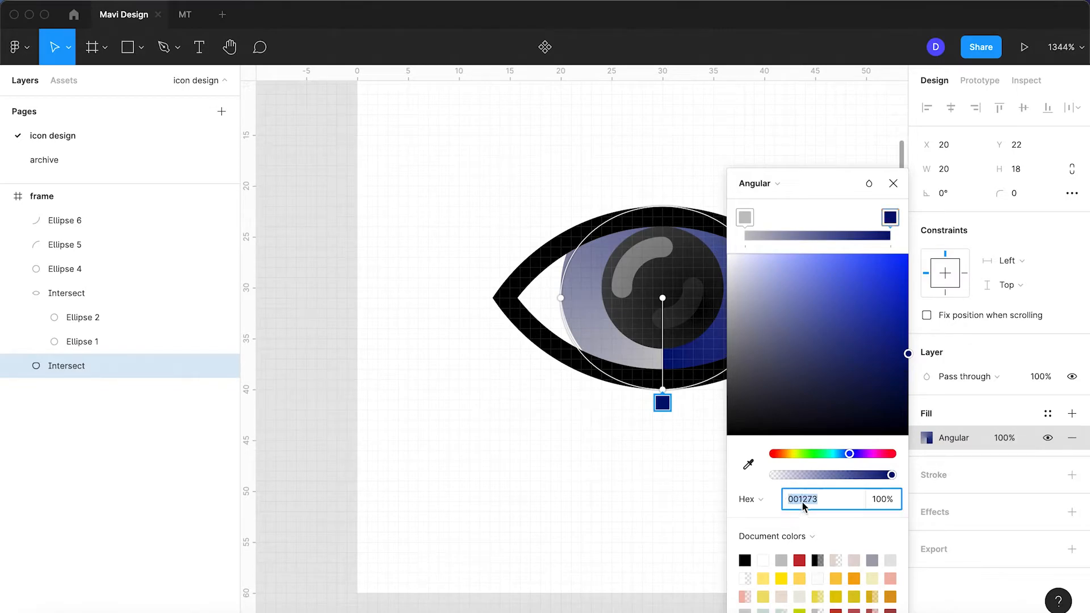
{"action": "key", "text": "super+c"}
{"action": "left_click", "coordinate": [745, 216]}
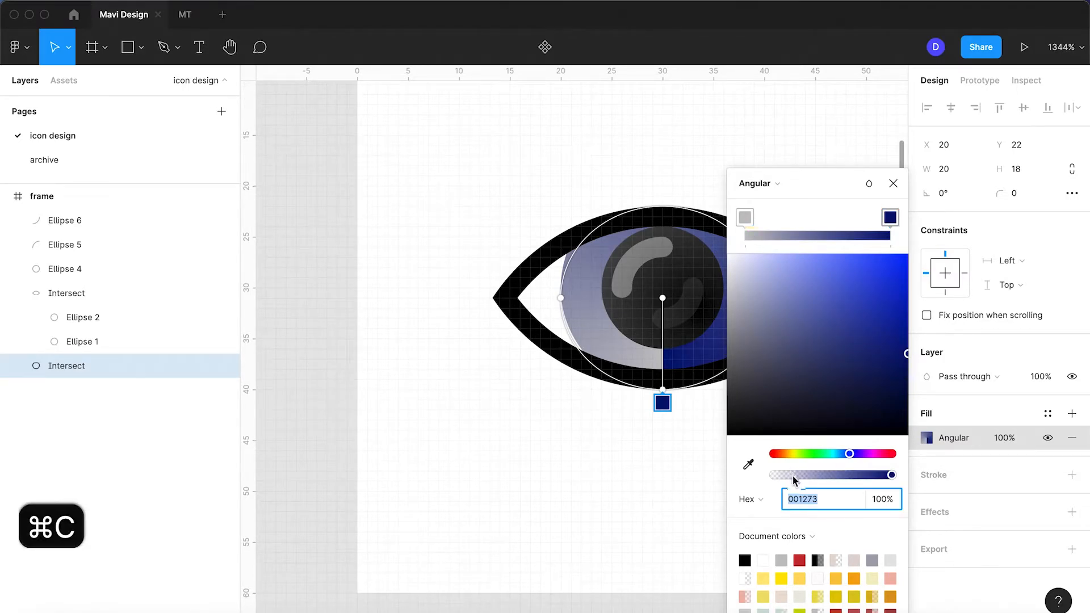
{"action": "left_click", "coordinate": [802, 498]}
{"action": "key", "text": "super+v"}
{"action": "key", "text": "Return"}
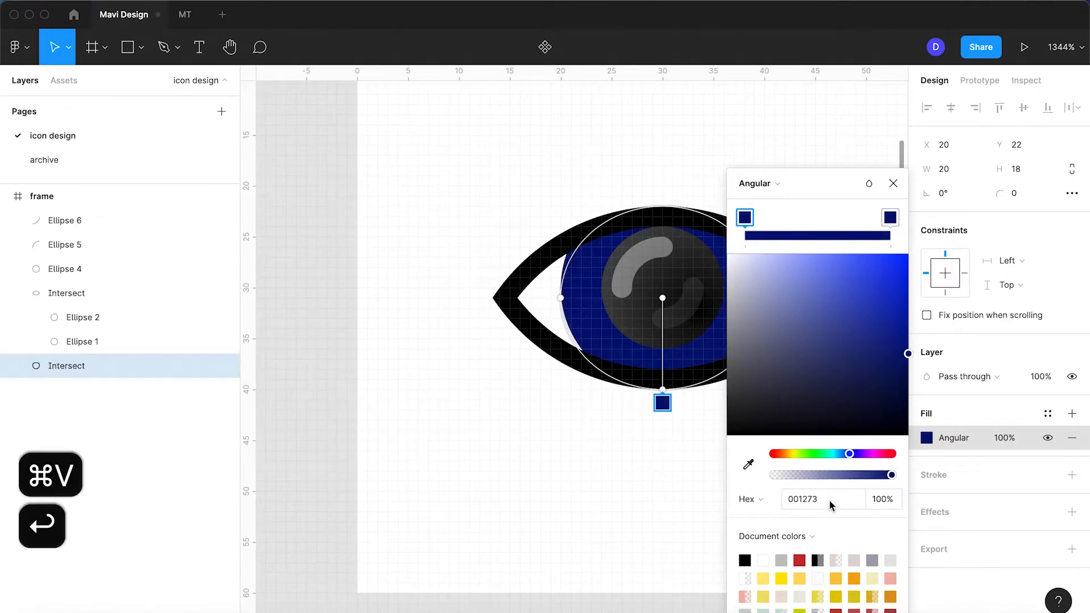
Step: Add two intermediate stops to the iris gradient and color the one nearer the end purple 5C0073
{"action": "mouse_move", "coordinate": [890, 218]}
{"action": "left_mouse_down"}
{"action": "mouse_move", "coordinate": [849, 217]}
{"action": "mouse_move", "coordinate": [890, 217]}
{"action": "left_mouse_up"}
{"action": "left_click", "coordinate": [791, 221]}
{"action": "left_click", "coordinate": [843, 221]}
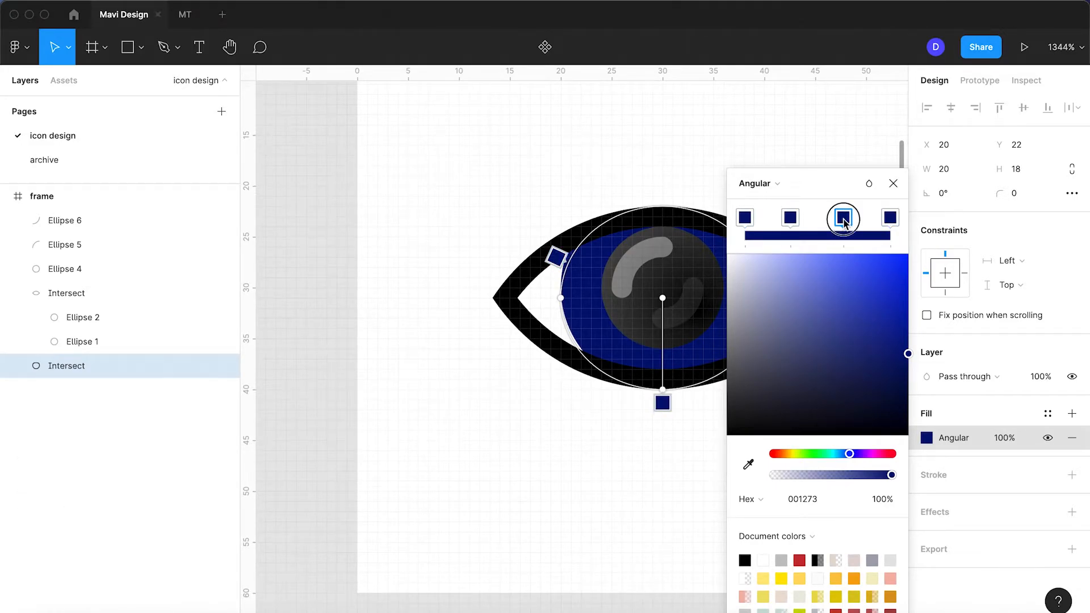
{"action": "mouse_move", "coordinate": [860, 456]}
{"action": "left_mouse_down"}
{"action": "mouse_move", "coordinate": [876, 454]}
{"action": "mouse_move", "coordinate": [869, 460]}
{"action": "left_mouse_up"}
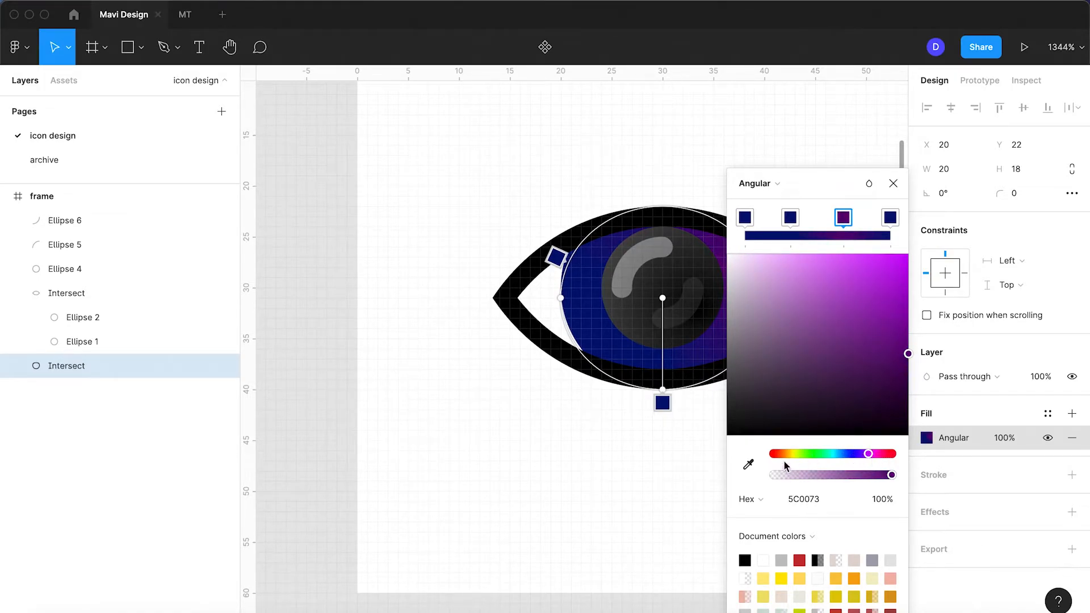
Step: Lighten the iris gradient's first stop to blue 5568D1 and copy that color to its last stop
{"action": "left_click", "coordinate": [745, 217]}
{"action": "left_click_drag", "start_coordinate": [901, 351], "coordinate": [839, 296]}
{"action": "left_click", "coordinate": [789, 504]}
{"action": "key", "text": "super+c"}
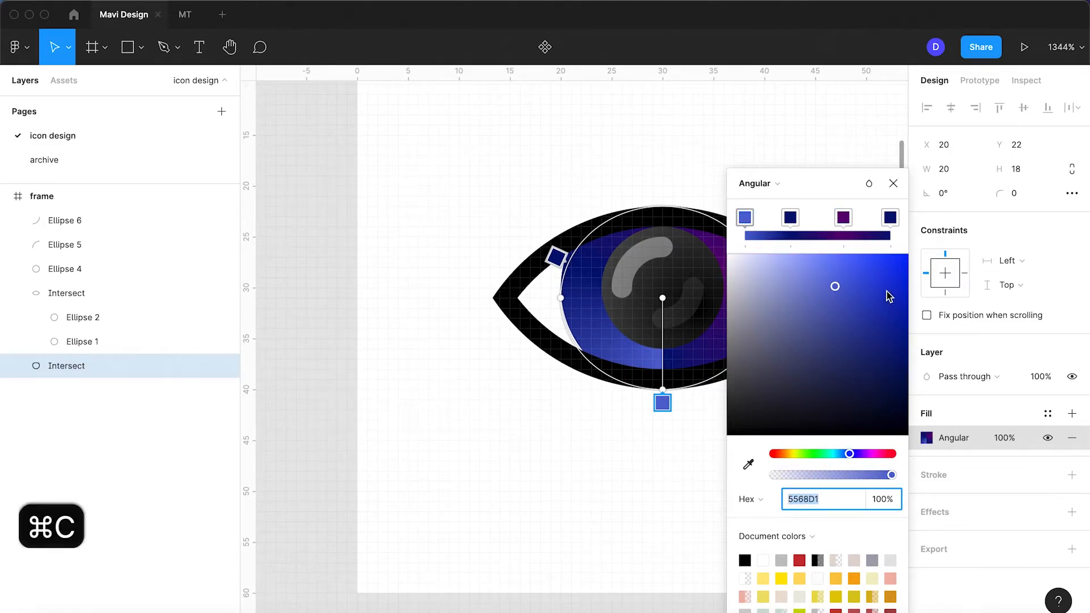
{"action": "left_click", "coordinate": [890, 219]}
{"action": "left_click", "coordinate": [813, 499]}
{"action": "key", "text": "super+v"}
{"action": "key", "text": "Return"}
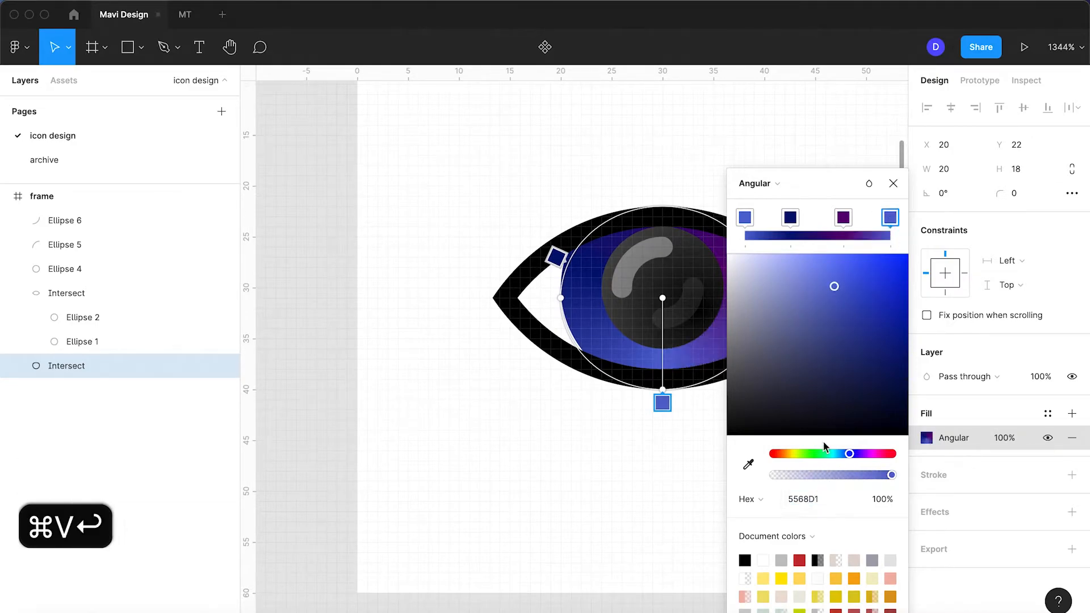
Step: Brighten the iris gradient's purple stop to 9B01C1 and shift the dark blue intermediate stop to green 027300
{"action": "left_click", "coordinate": [843, 217]}
{"action": "left_click_drag", "start_coordinate": [859, 335], "coordinate": [908, 298]}
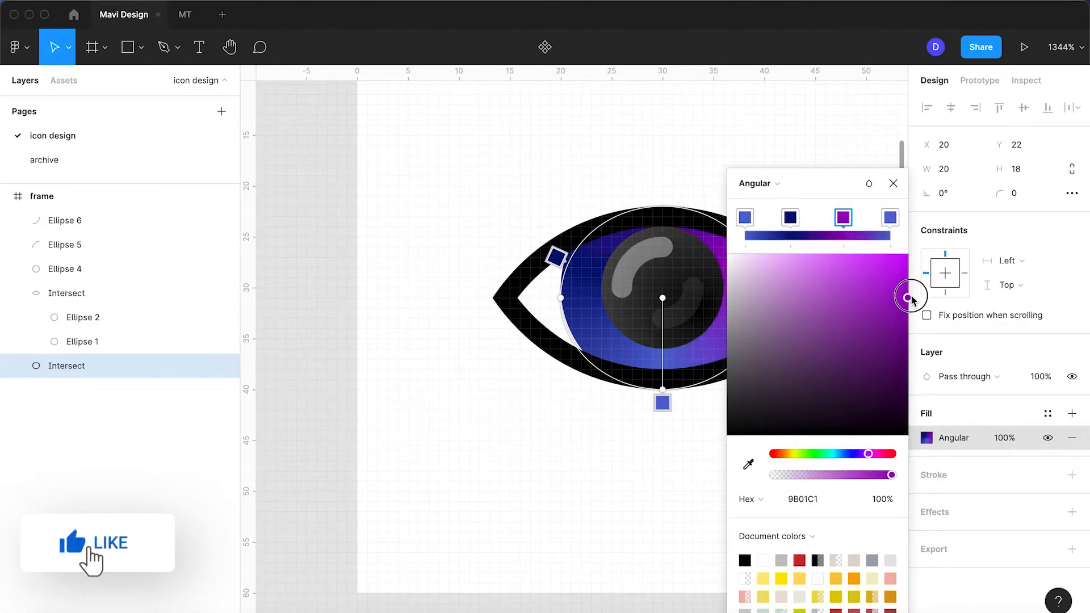
{"action": "left_click", "coordinate": [790, 218]}
{"action": "left_click_drag", "start_coordinate": [843, 457], "coordinate": [817, 458]}
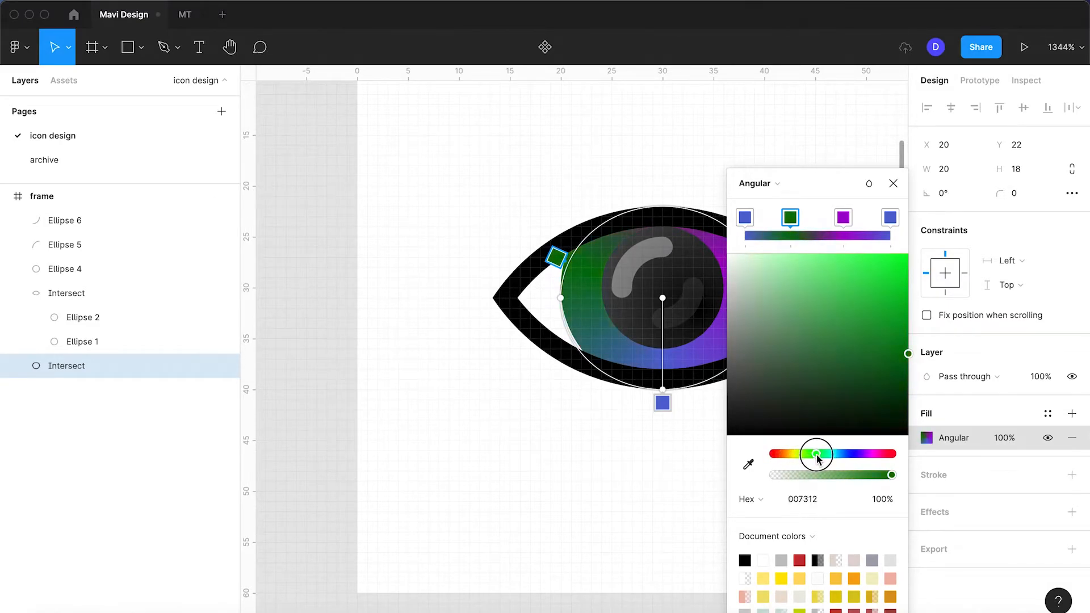
Step: Shift the iris gradient's purple stop toward blue-violet and mute it to dark gray-violet 463F55
{"action": "left_click", "coordinate": [844, 219]}
{"action": "mouse_move", "coordinate": [872, 456]}
{"action": "left_mouse_down"}
{"action": "mouse_move", "coordinate": [882, 456]}
{"action": "mouse_move", "coordinate": [860, 458]}
{"action": "left_mouse_up"}
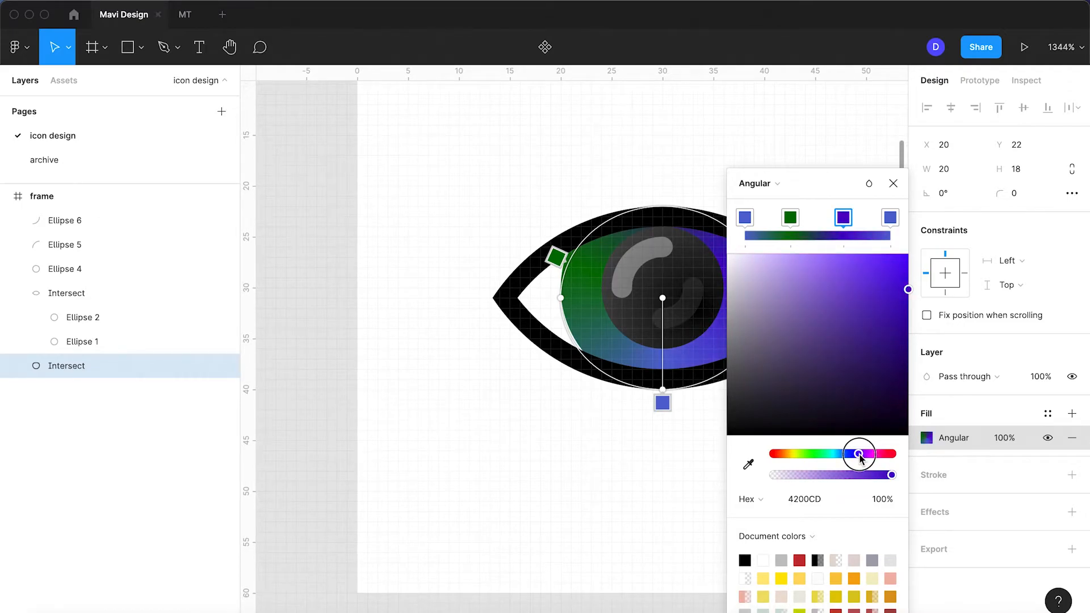
{"action": "left_click_drag", "start_coordinate": [839, 297], "coordinate": [772, 376]}
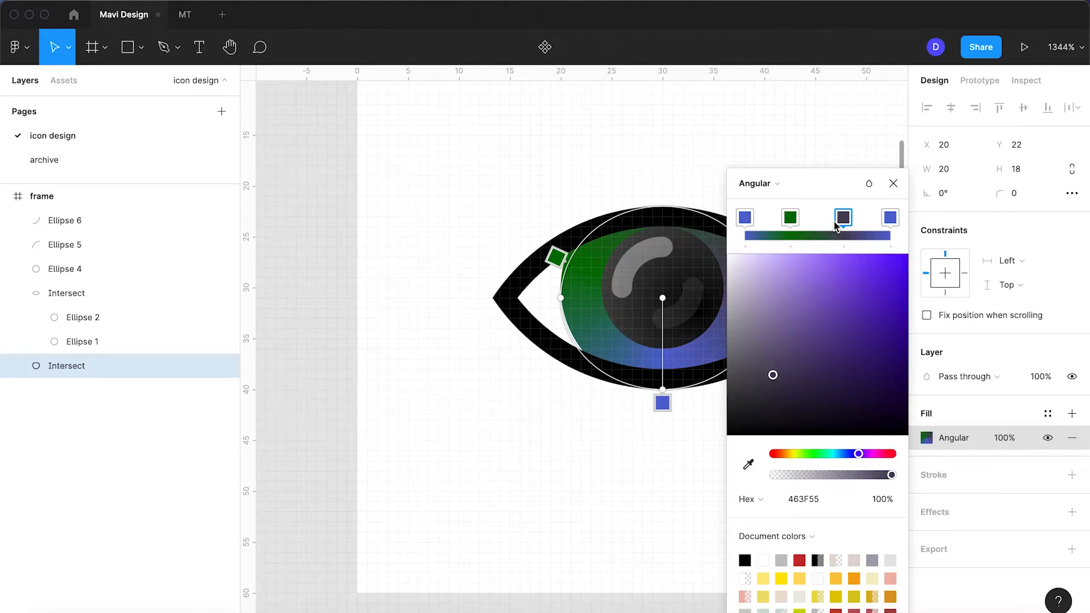
Step: Desaturate the green stop of the iris gradient to 517250 and finish editing the fill
{"action": "left_click", "coordinate": [790, 218]}
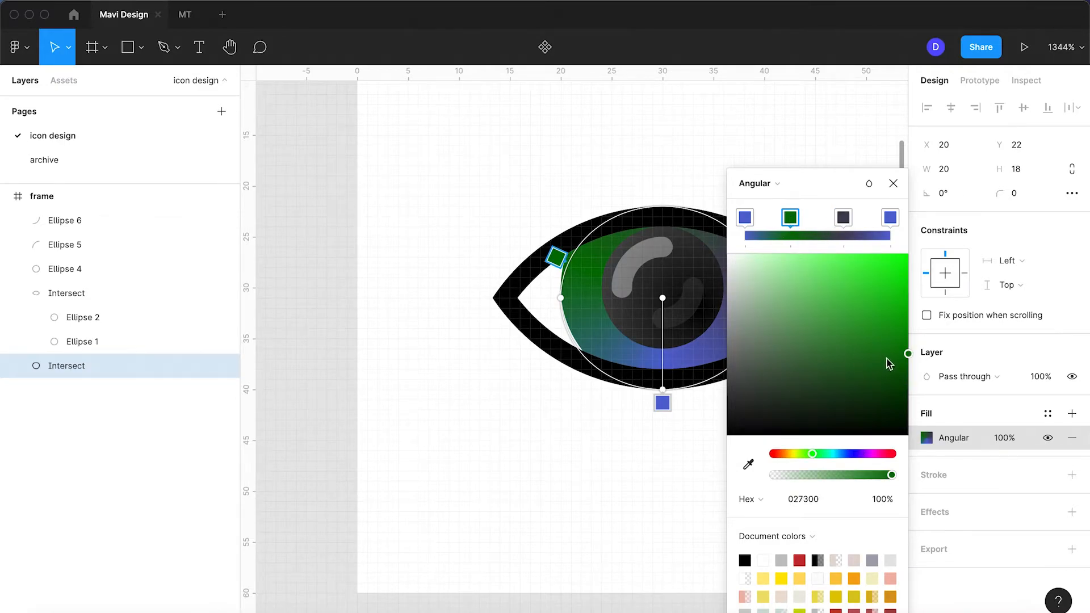
{"action": "left_click_drag", "start_coordinate": [906, 355], "coordinate": [780, 359]}
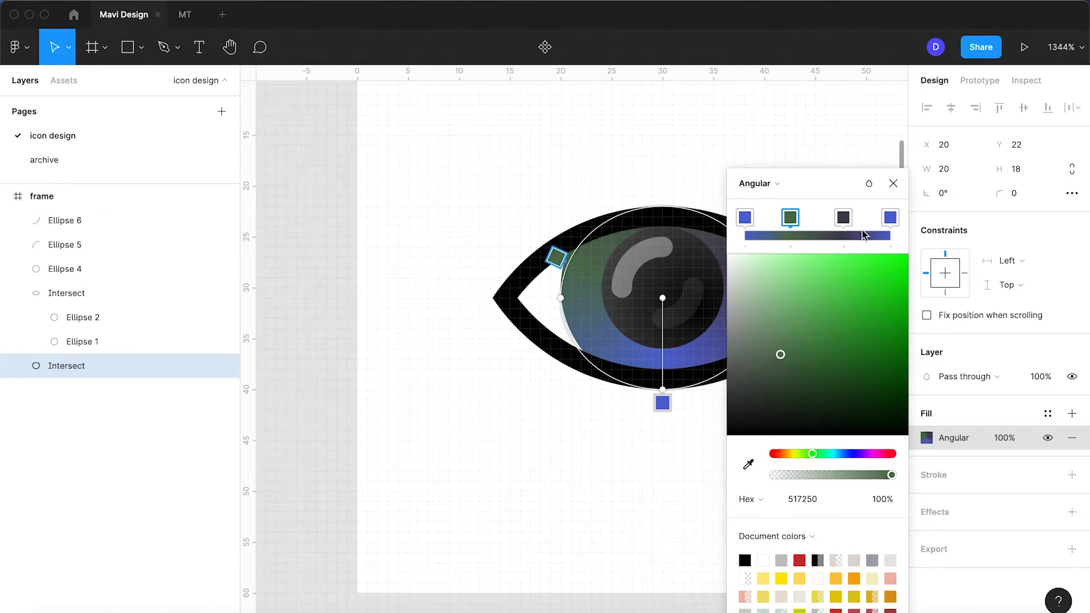
{"action": "left_click", "coordinate": [893, 182]}
{"action": "left_click", "coordinate": [744, 175]}
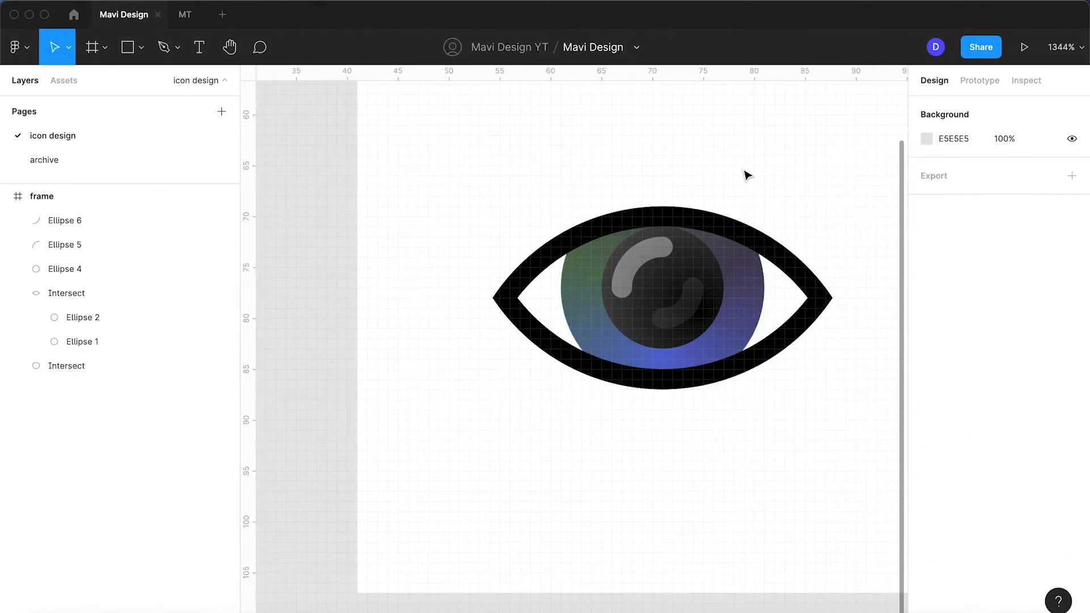
Step: Change the end stop of the pupil circle's radial gradient to black
{"action": "left_click", "coordinate": [743, 294]}
{"action": "scroll", "coordinate": [743, 293], "scroll_direction": "down", "scroll_amount": 5}
{"action": "scroll", "coordinate": [743, 294], "scroll_direction": "up", "scroll_amount": 3}
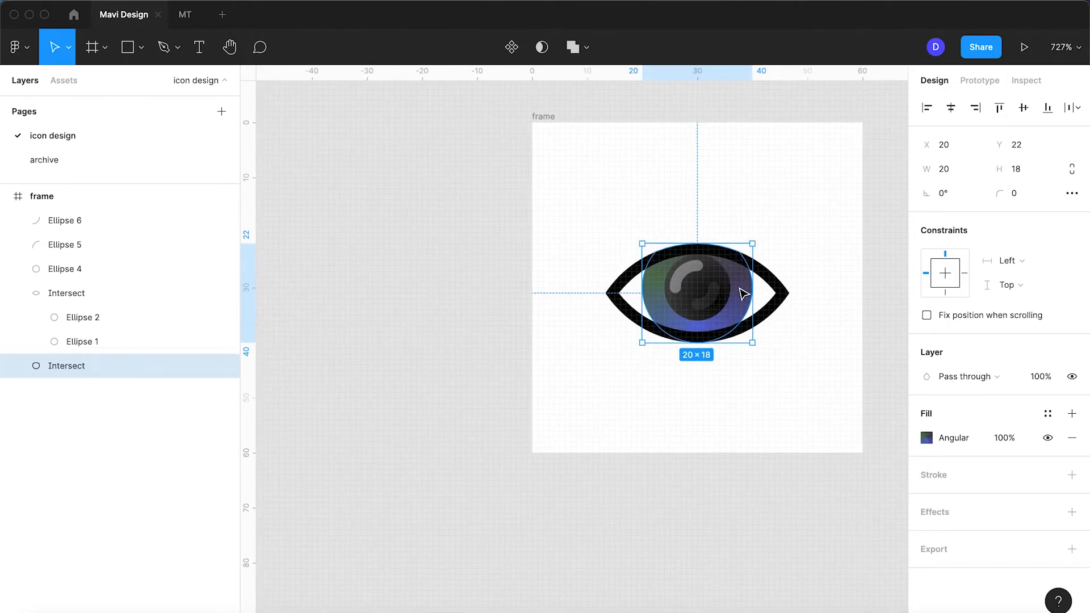
{"action": "left_click", "coordinate": [721, 276]}
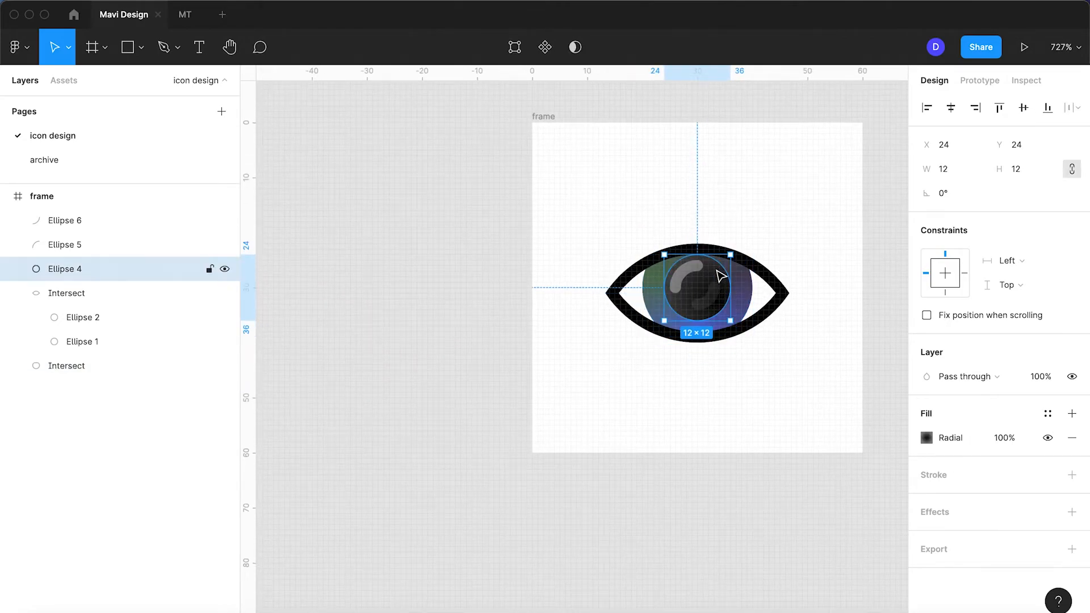
{"action": "left_click", "coordinate": [926, 437]}
{"action": "left_click", "coordinate": [890, 217]}
{"action": "left_click_drag", "start_coordinate": [761, 332], "coordinate": [713, 472]}
{"action": "left_click", "coordinate": [893, 184]}
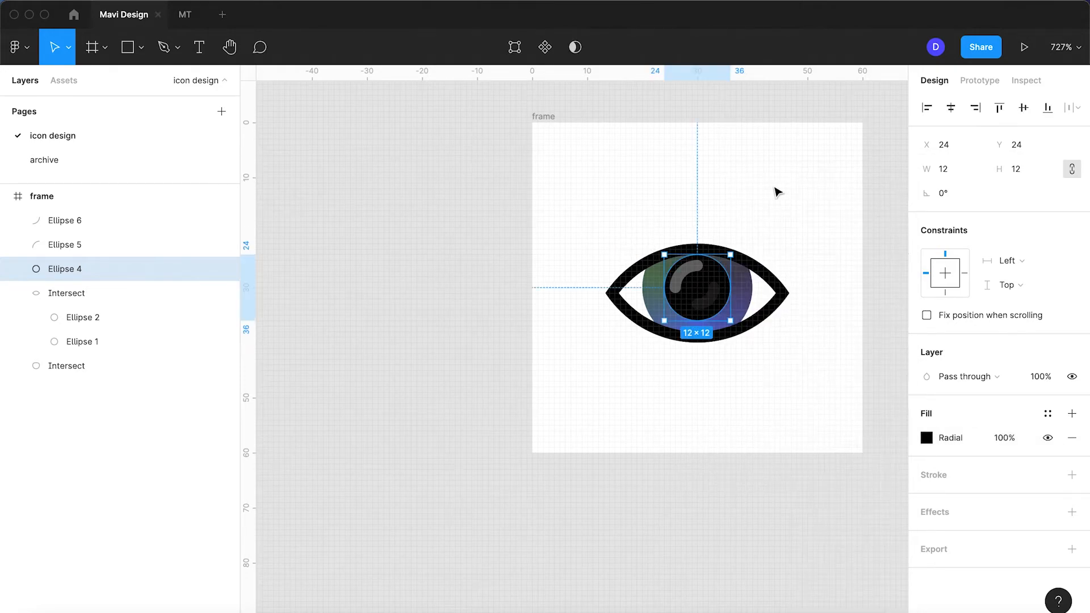
Step: Brighten the first stop of the iris's angular gradient to light blue 7B90FF
{"action": "left_click", "coordinate": [762, 195]}
{"action": "left_click", "coordinate": [747, 307]}
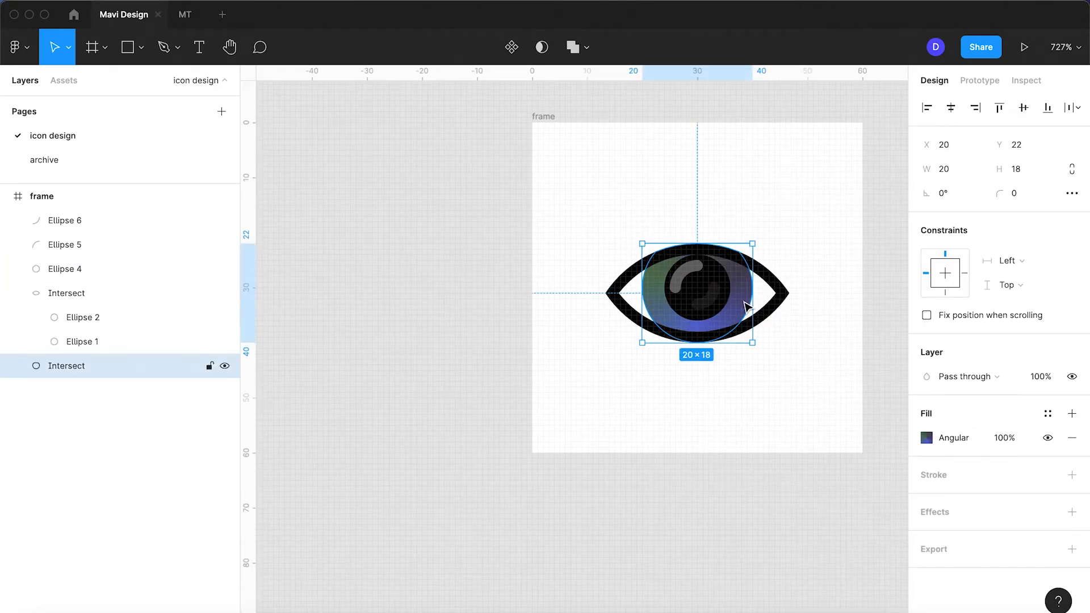
{"action": "left_click", "coordinate": [926, 437]}
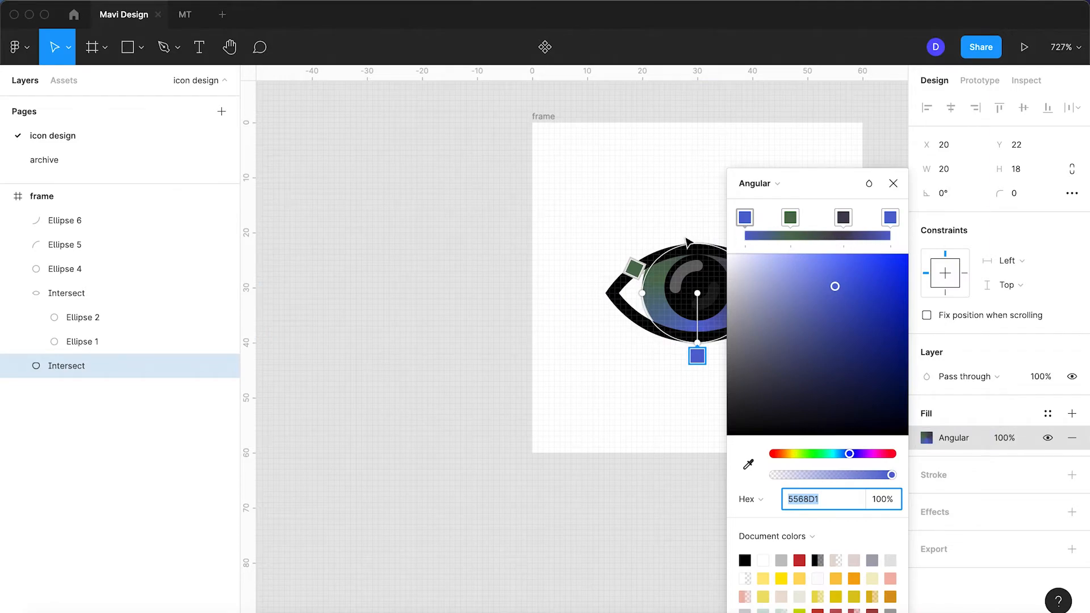
{"action": "scroll", "coordinate": [709, 244], "scroll_direction": "left", "scroll_amount": 3}
{"action": "left_click", "coordinate": [744, 218]}
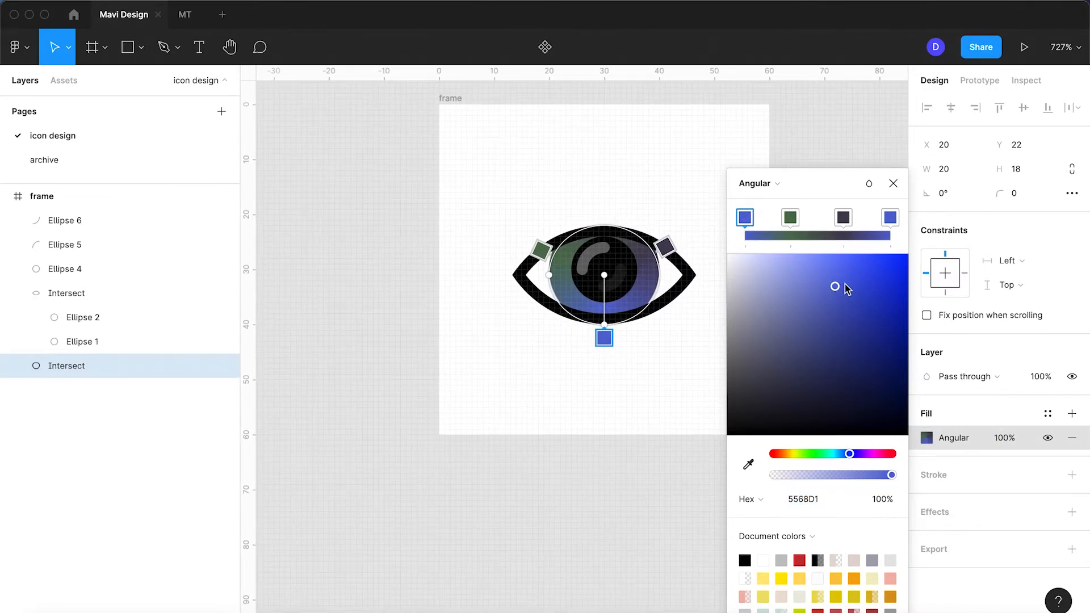
{"action": "left_click_drag", "start_coordinate": [836, 287], "coordinate": [821, 250]}
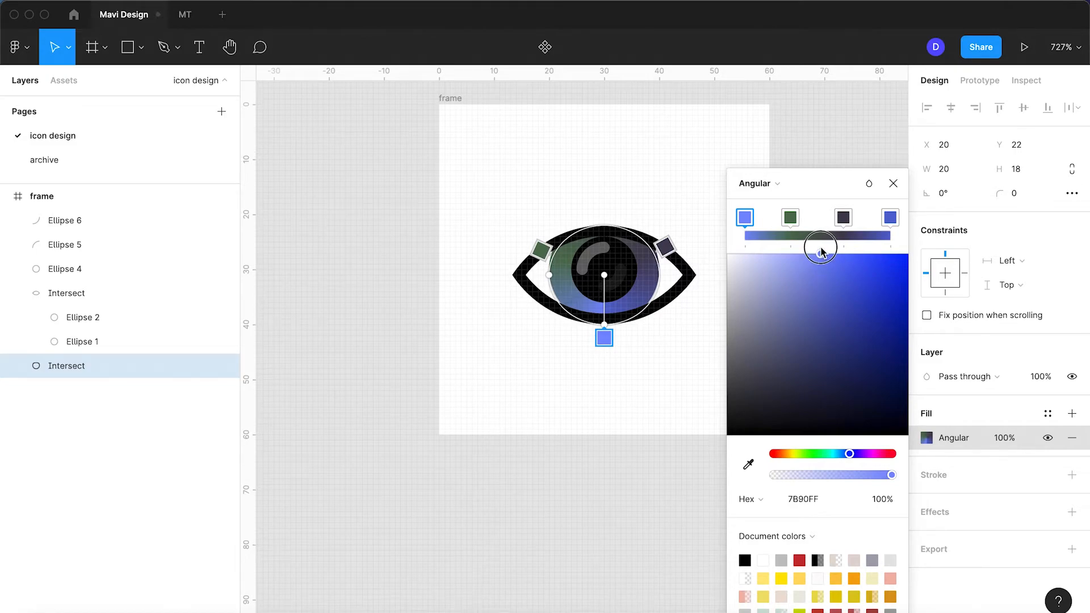
{"action": "left_click", "coordinate": [893, 184]}
Step: Copy the first stop's color 7B90FF to the last stop of the iris gradient
{"action": "left_click", "coordinate": [678, 193]}
{"action": "left_click", "coordinate": [653, 292]}
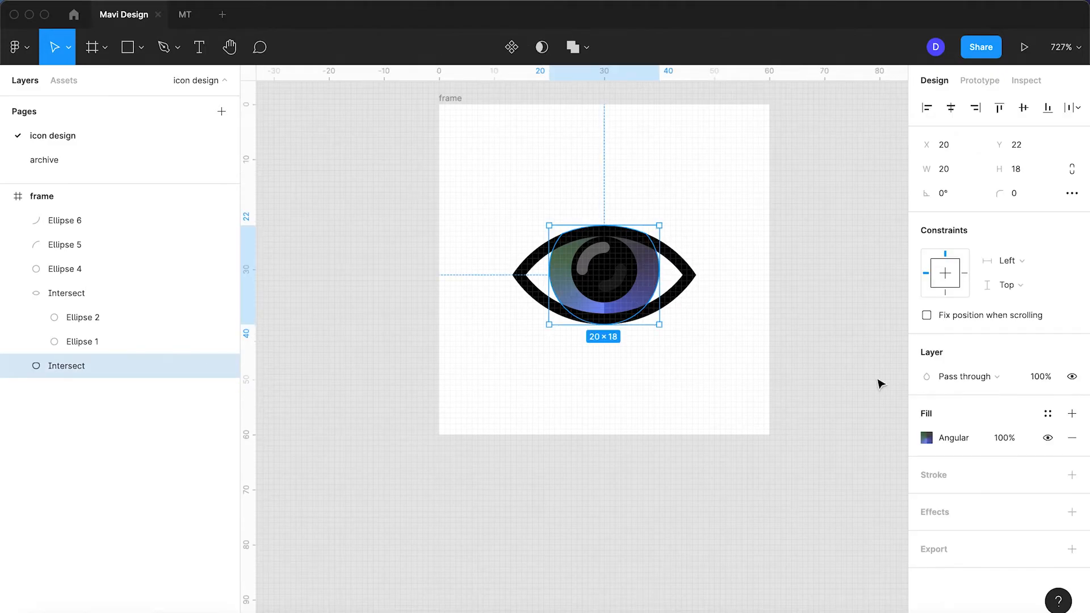
{"action": "left_click", "coordinate": [931, 446]}
{"action": "left_click", "coordinate": [933, 441]}
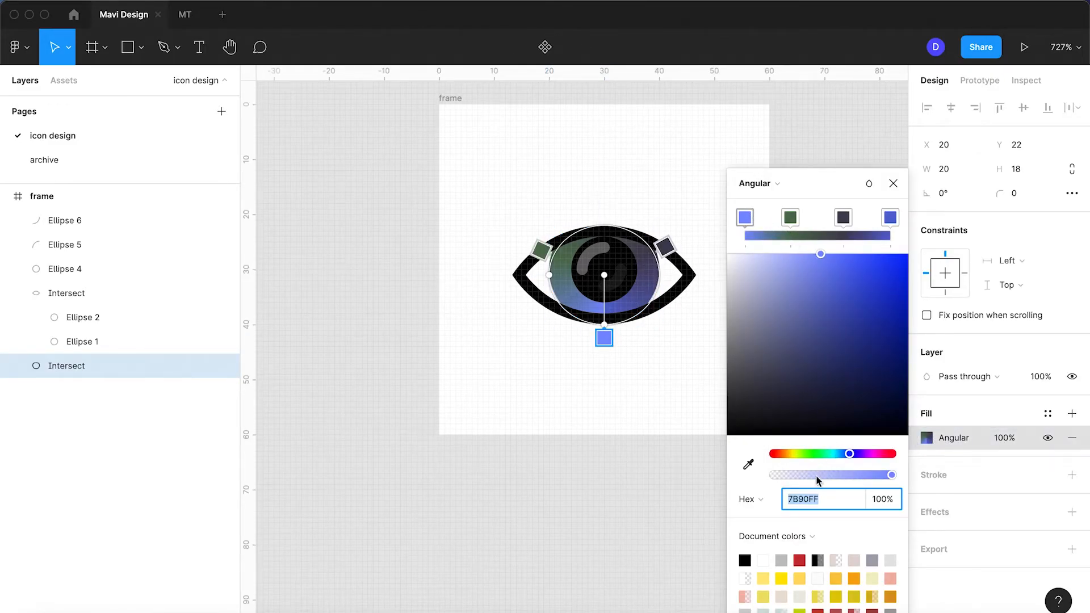
{"action": "key", "text": "super+c"}
{"action": "left_click", "coordinate": [891, 226]}
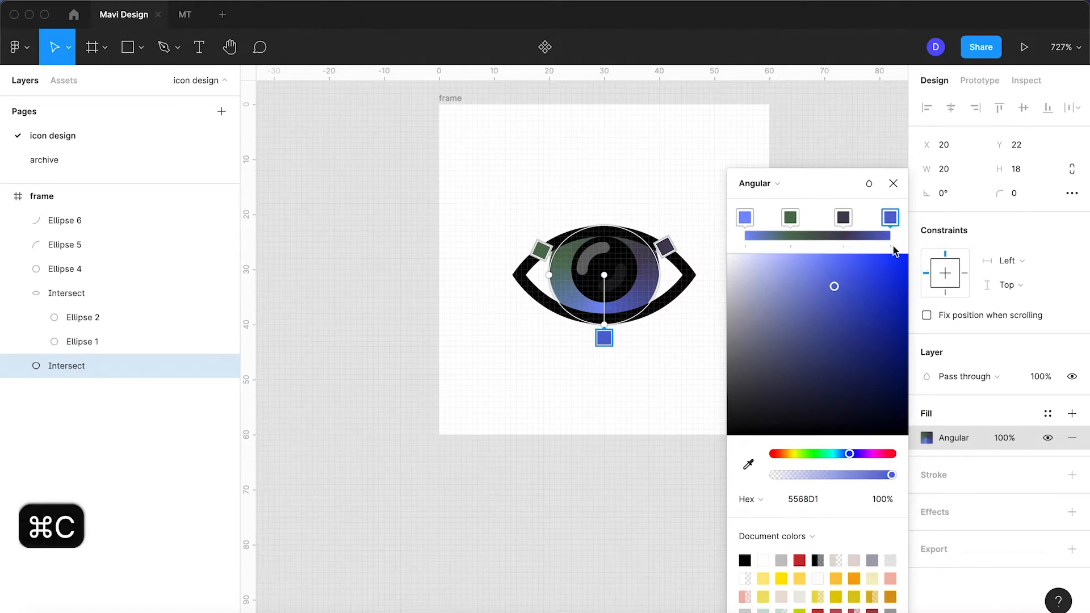
{"action": "left_click", "coordinate": [823, 492]}
{"action": "key", "text": "super+v"}
{"action": "key", "text": "Return"}
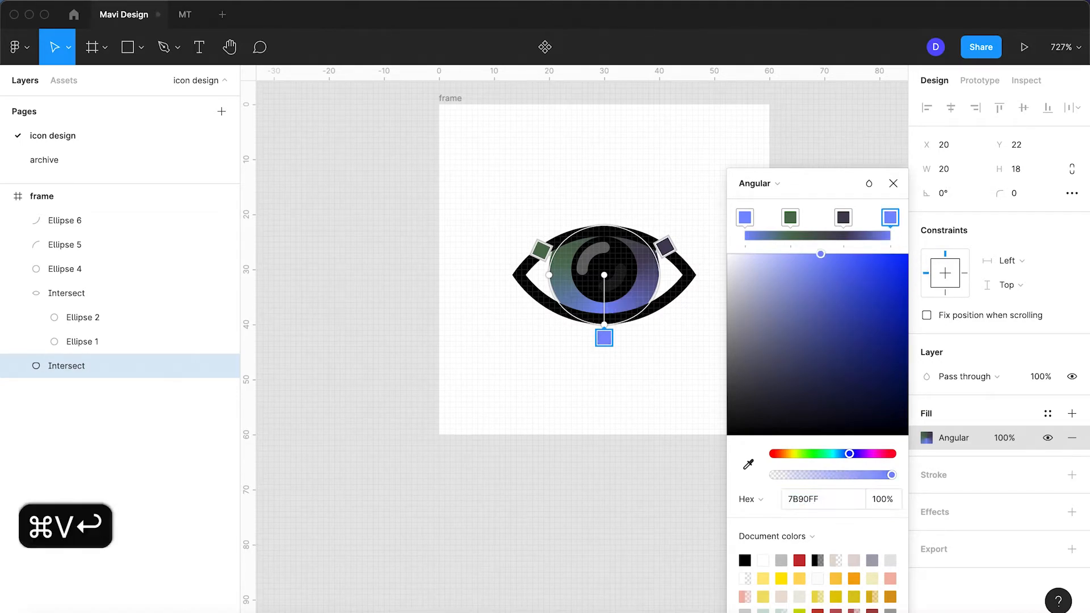
Step: Lighten the iris gradient's two intermediate stops, the dark violet one to grayish violet and the green one to A3BAA3
{"action": "left_click", "coordinate": [843, 218]}
{"action": "left_click_drag", "start_coordinate": [773, 376], "coordinate": [749, 308]}
{"action": "left_click", "coordinate": [790, 217]}
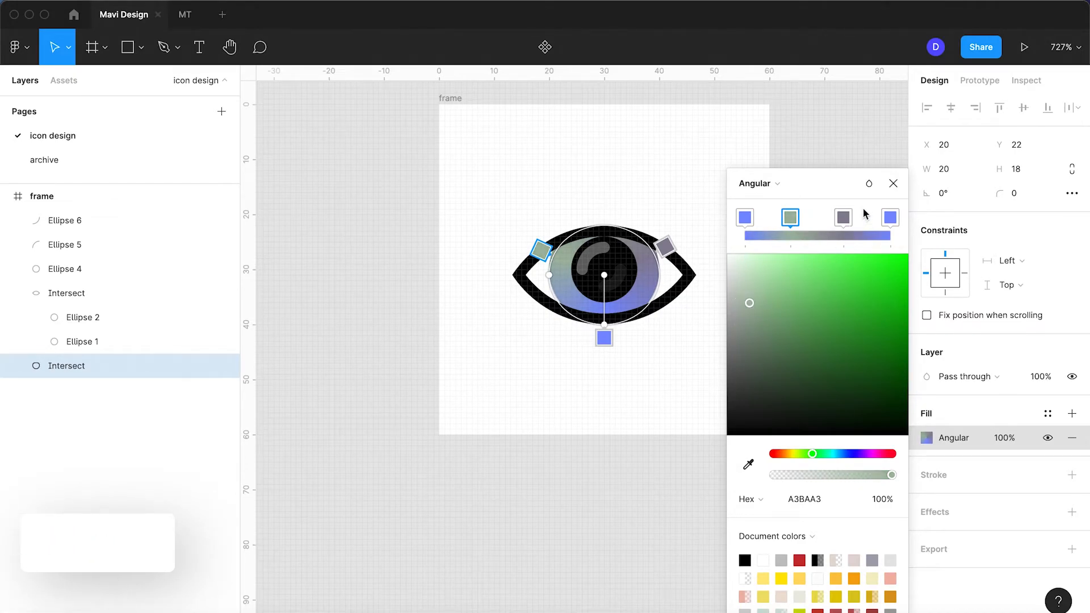
{"action": "left_click", "coordinate": [892, 182]}
{"action": "left_click", "coordinate": [674, 365]}
{"action": "left_click", "coordinate": [624, 382]}
Step: Set the layer opacity of the iris shape to 80%
{"action": "scroll", "coordinate": [613, 360], "scroll_direction": "up", "scroll_amount": 2}
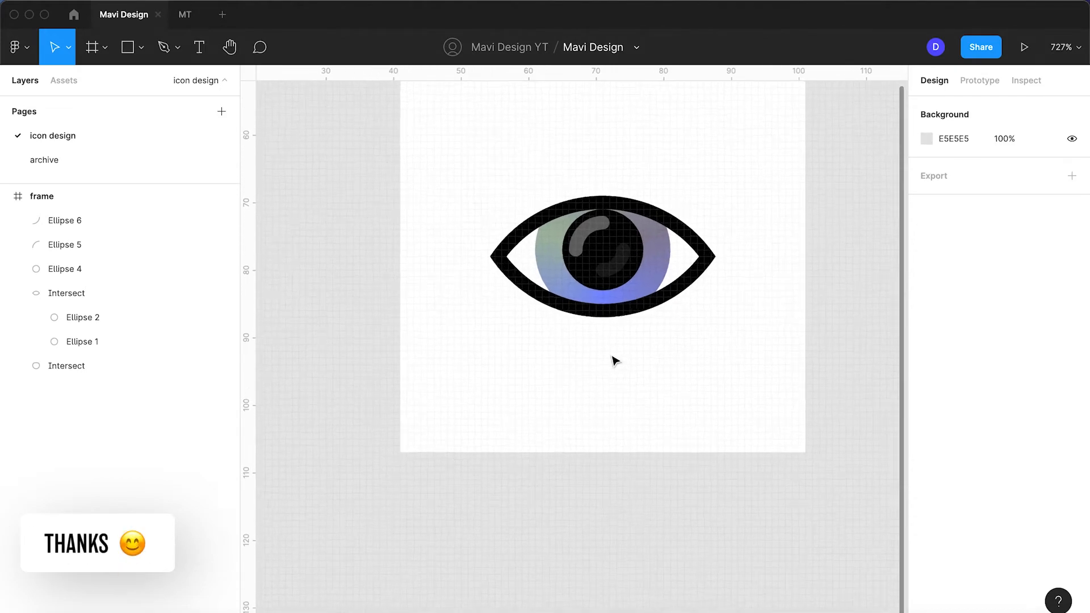
{"action": "scroll", "coordinate": [613, 359], "scroll_direction": "up", "scroll_amount": 3}
{"action": "left_click", "coordinate": [714, 258]}
{"action": "left_click", "coordinate": [652, 384]}
{"action": "scroll", "coordinate": [701, 308], "scroll_direction": "up", "scroll_amount": 2}
{"action": "left_click", "coordinate": [709, 268]}
{"action": "left_click", "coordinate": [1040, 379]}
{"action": "type", "text": "80"}
{"action": "key", "text": "Return"}
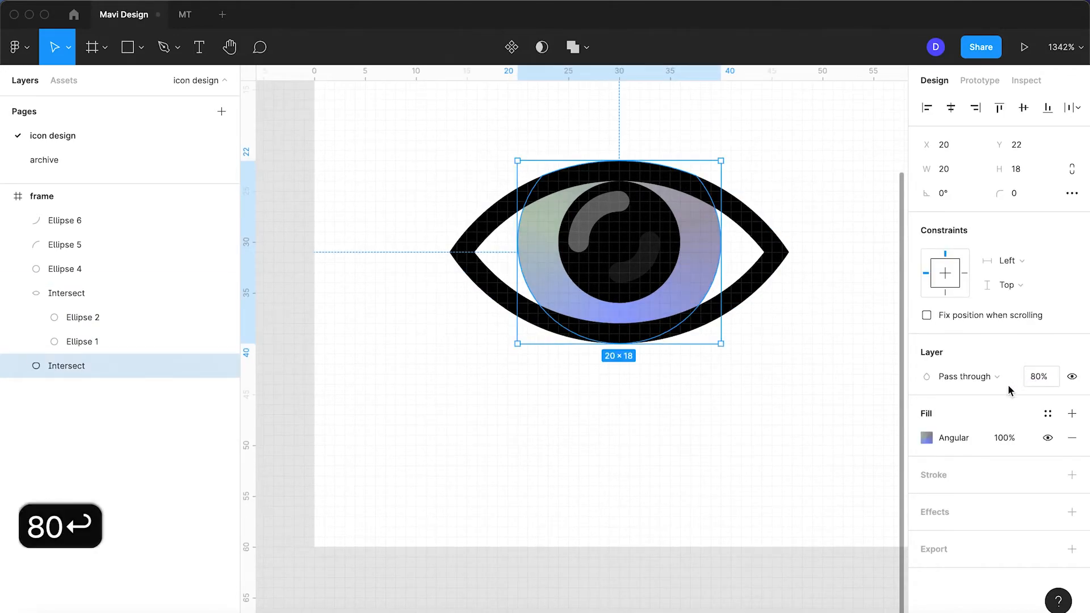
Step: Set the iris shape's layer opacity back to 100%
{"action": "left_click", "coordinate": [752, 407]}
{"action": "left_click", "coordinate": [715, 289]}
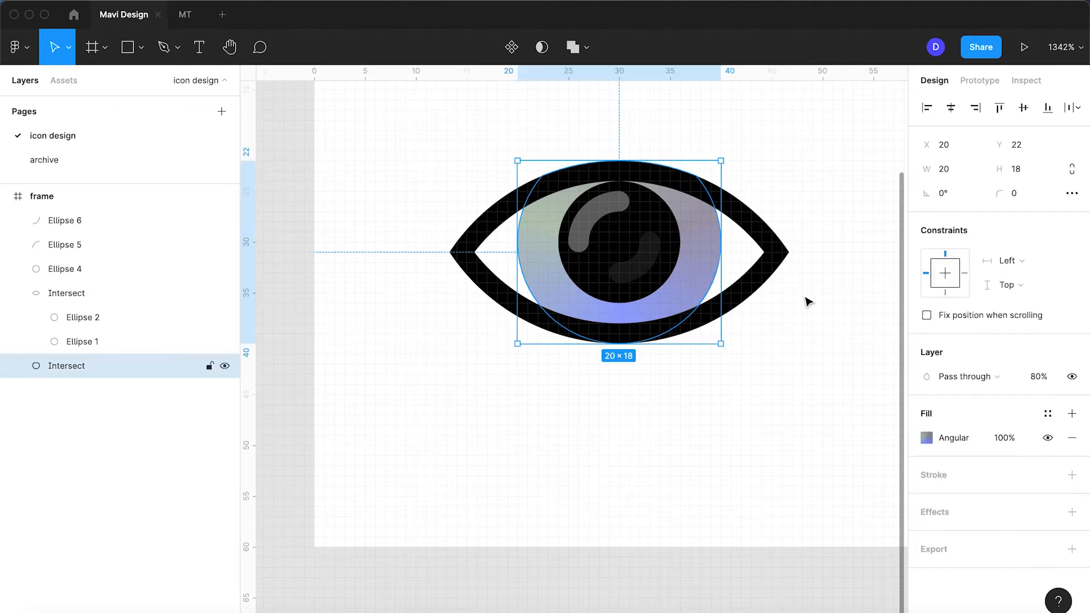
{"action": "left_click", "coordinate": [1032, 384]}
{"action": "type", "text": "100"}
{"action": "key", "text": "Return"}
{"action": "left_click", "coordinate": [676, 414]}
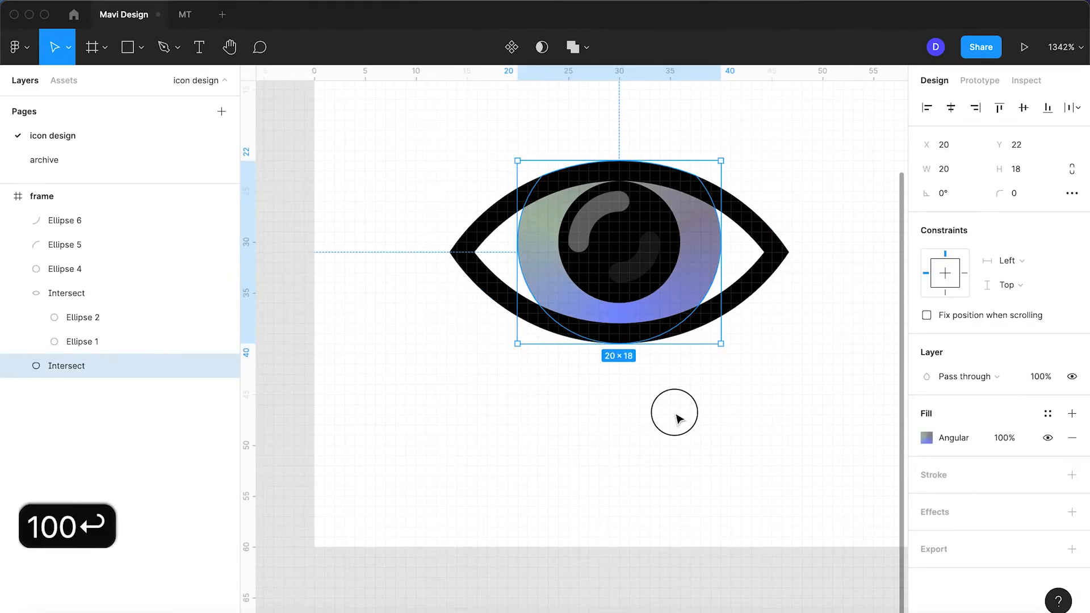
Step: Subtract the larger, brighter highlight arc from the pupil circle
{"action": "left_click", "coordinate": [603, 224]}
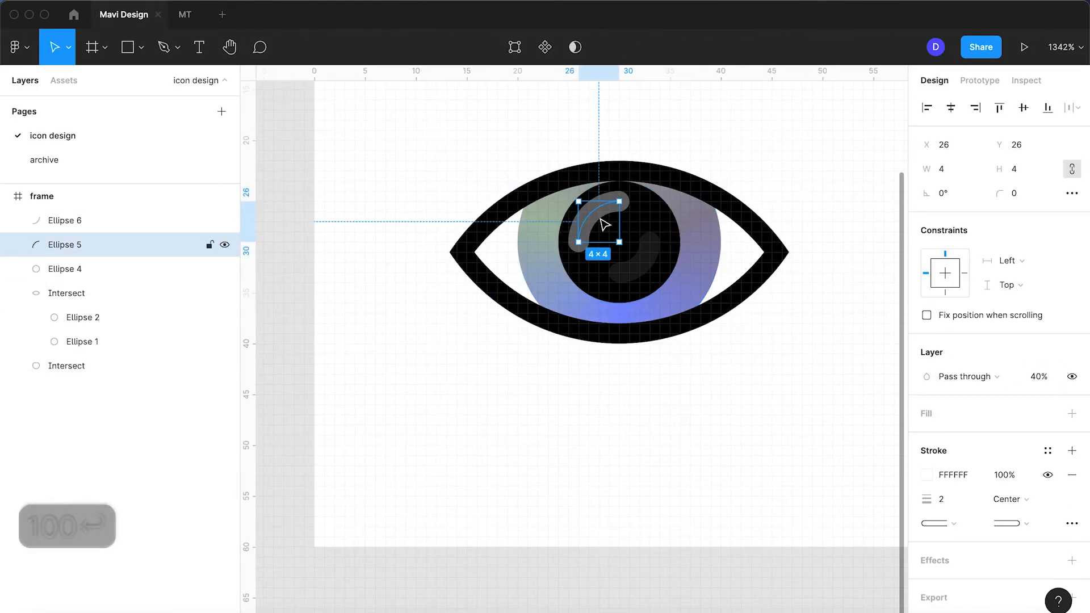
{"action": "scroll", "coordinate": [603, 226], "scroll_direction": "up", "scroll_amount": 3}
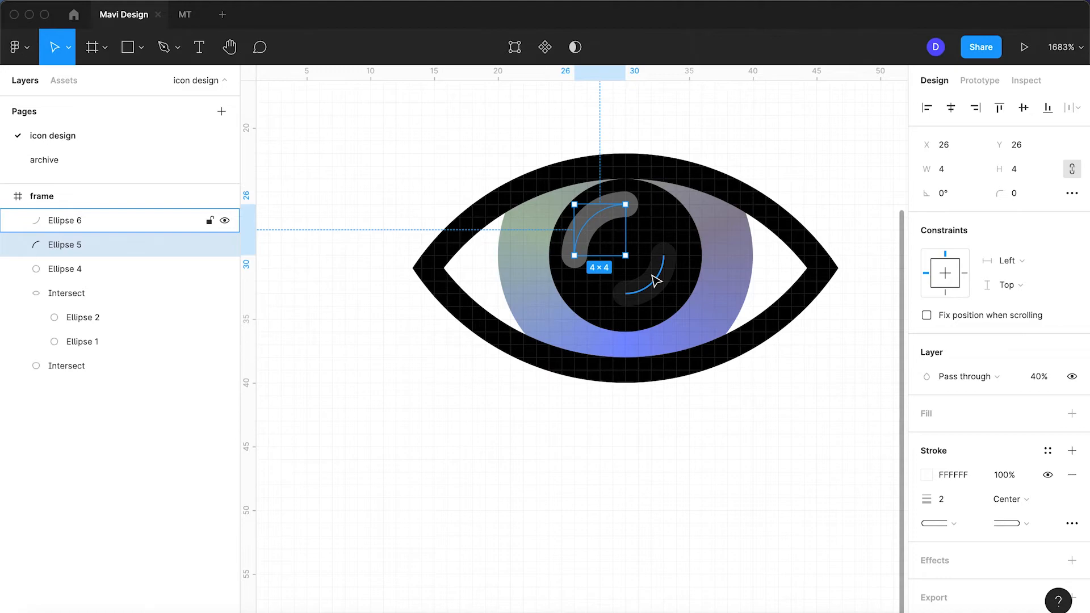
{"action": "left_click", "coordinate": [669, 227], "text": "shift"}
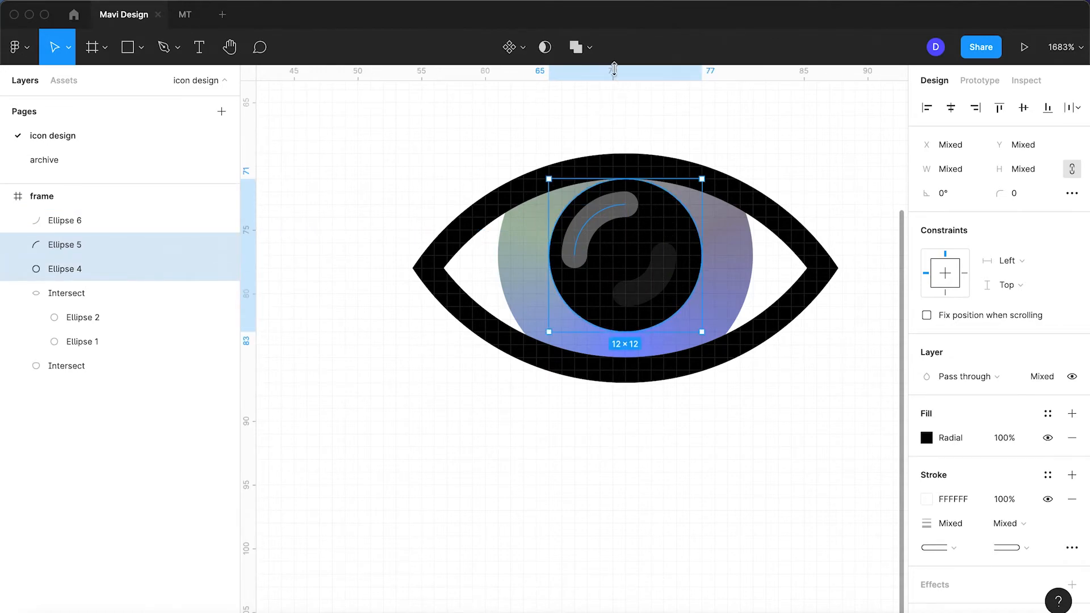
{"action": "left_click", "coordinate": [591, 52]}
{"action": "left_click", "coordinate": [582, 102]}
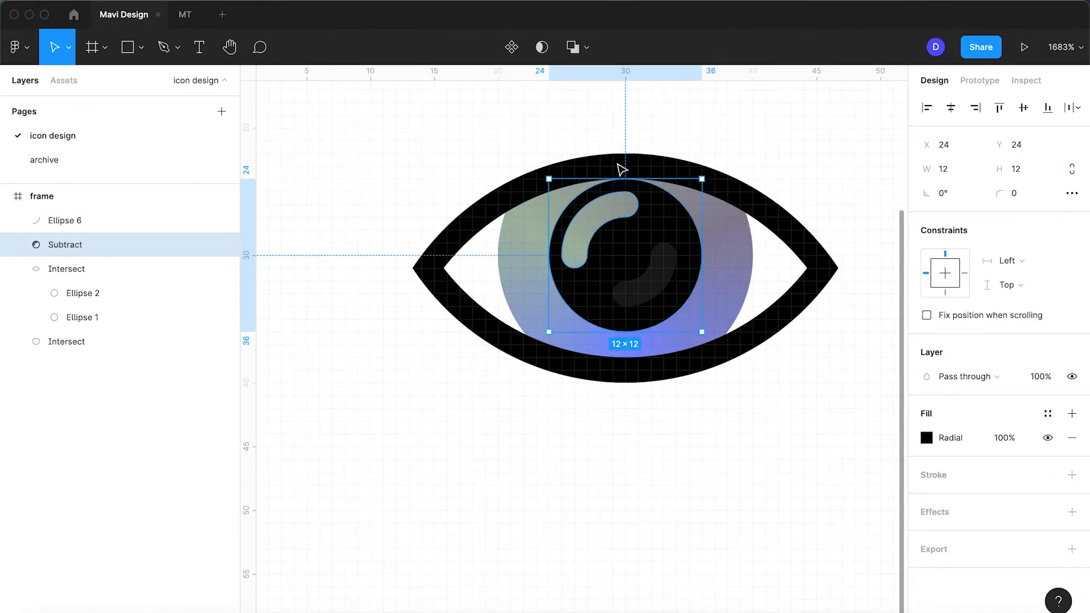
{"action": "left_click", "coordinate": [719, 400]}
Step: Subtract the fainter lower highlight arc from the pupil shape as well
{"action": "scroll", "coordinate": [657, 344], "scroll_direction": "down", "scroll_amount": 5}
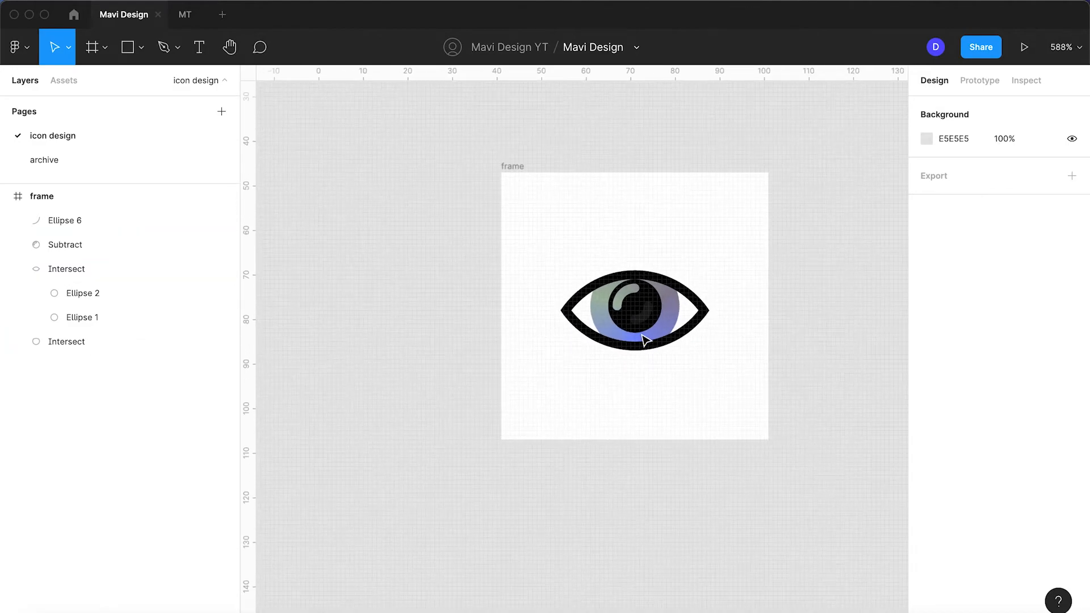
{"action": "left_click", "coordinate": [643, 313]}
{"action": "scroll", "coordinate": [644, 313], "scroll_direction": "up", "scroll_amount": 5}
{"action": "left_click", "coordinate": [672, 270], "text": "shift"}
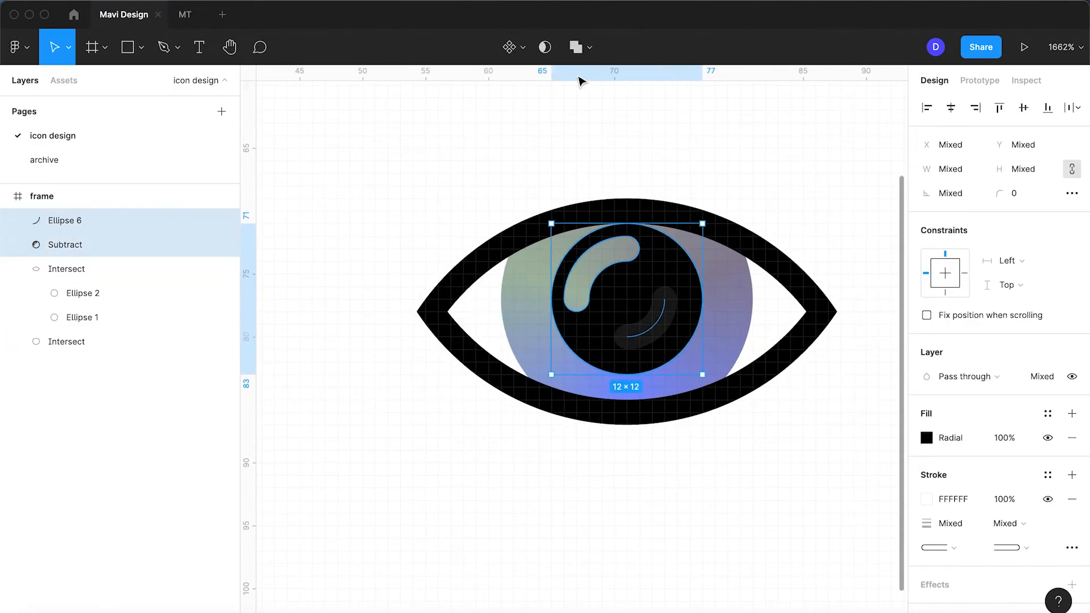
{"action": "left_click", "coordinate": [589, 48]}
{"action": "left_click", "coordinate": [584, 102]}
{"action": "left_click", "coordinate": [792, 161]}
Step: Undo both subtractions of the highlight arcs from the pupil
{"action": "scroll", "coordinate": [806, 165], "scroll_direction": "down", "scroll_amount": 5}
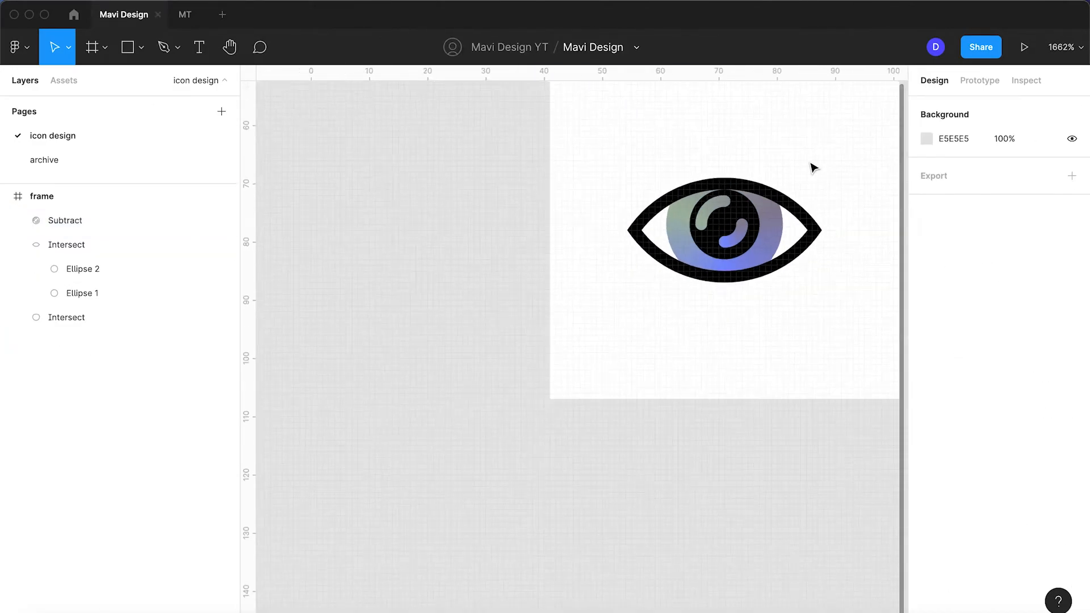
{"action": "scroll", "coordinate": [812, 167], "scroll_direction": "up", "scroll_amount": 1}
{"action": "key", "text": "super+z"}
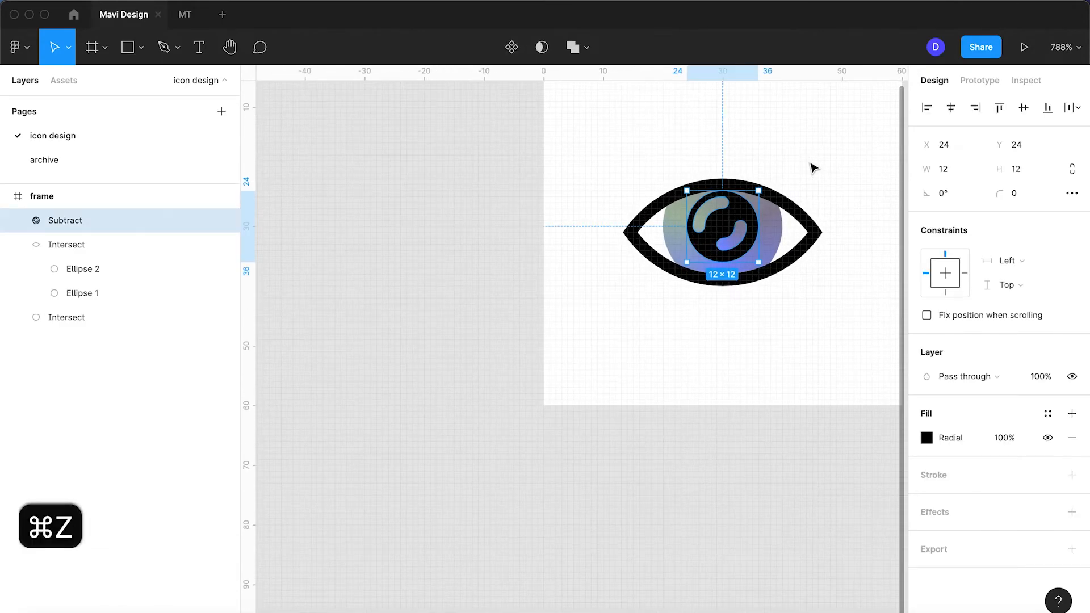
{"action": "key", "text": "super+z"}
{"action": "key", "text": "super+z"}
{"action": "key", "text": "super+z"}
{"action": "key", "text": "super+z"}
{"action": "key", "text": "super+z"}
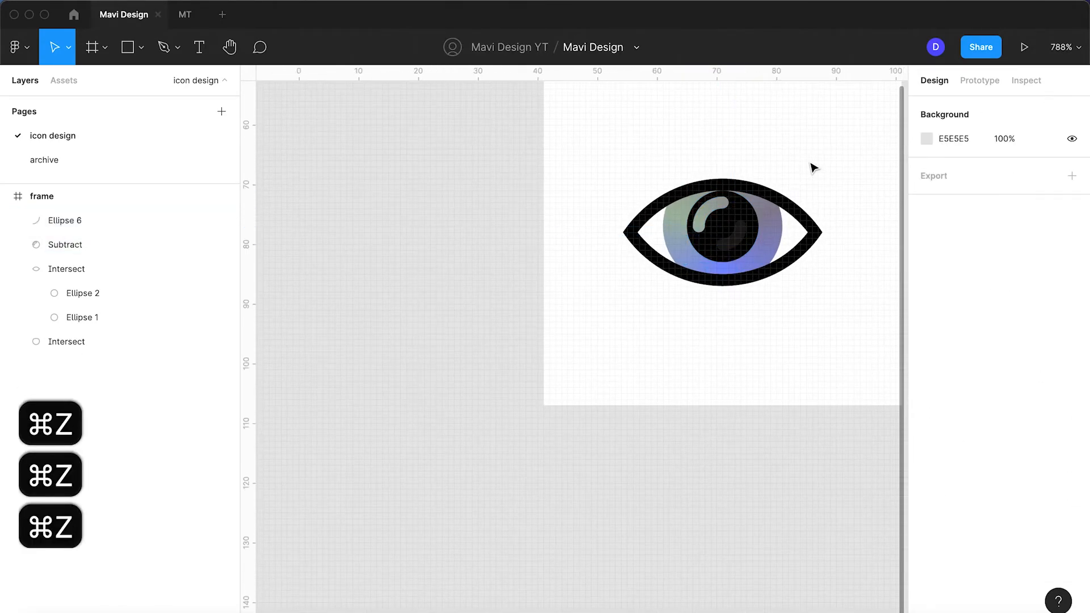
{"action": "left_click", "coordinate": [814, 168]}
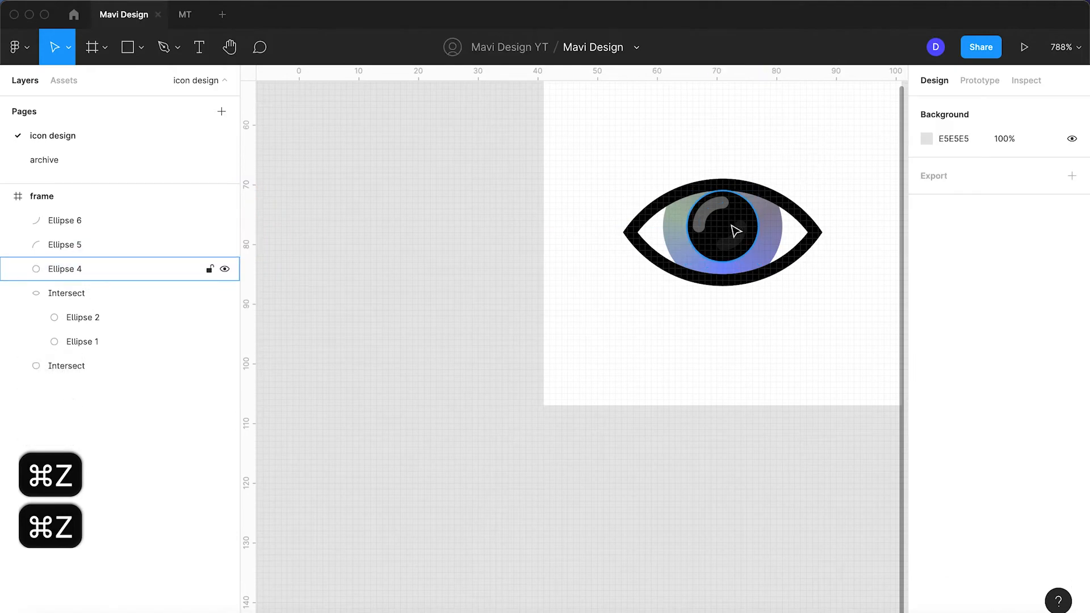
Step: Set the layer opacity of the larger upper highlight arc to 20%
{"action": "scroll", "coordinate": [729, 230], "scroll_direction": "up", "scroll_amount": 5}
{"action": "left_click", "coordinate": [688, 196]}
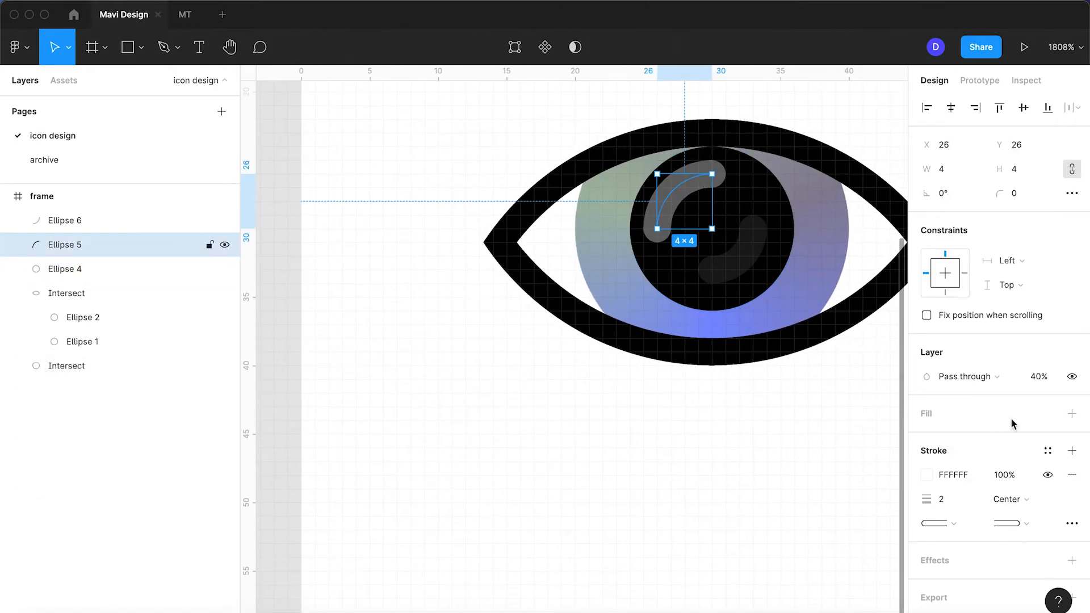
{"action": "left_click", "coordinate": [1042, 379]}
{"action": "type", "text": "20"}
{"action": "key", "text": "Return"}
{"action": "left_click", "coordinate": [786, 410]}
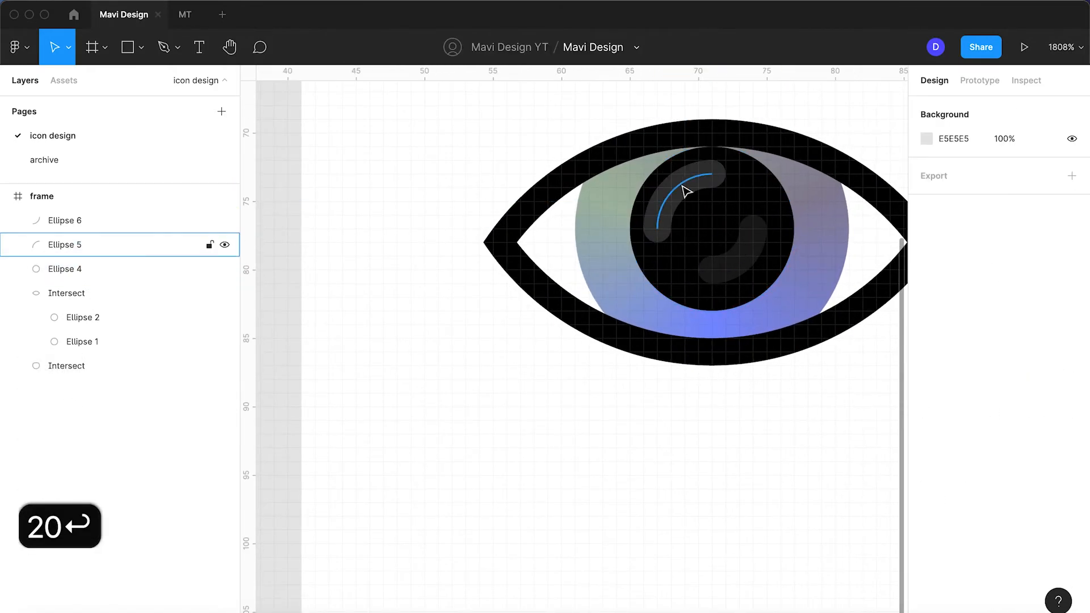
Step: Return the upper highlight arc's layer opacity to 40%
{"action": "left_click", "coordinate": [684, 181]}
{"action": "scroll", "coordinate": [686, 187], "scroll_direction": "up", "scroll_amount": 3}
{"action": "scroll", "coordinate": [686, 191], "scroll_direction": "up", "scroll_amount": 2}
{"action": "left_click", "coordinate": [1038, 376]}
{"action": "type", "text": "40"}
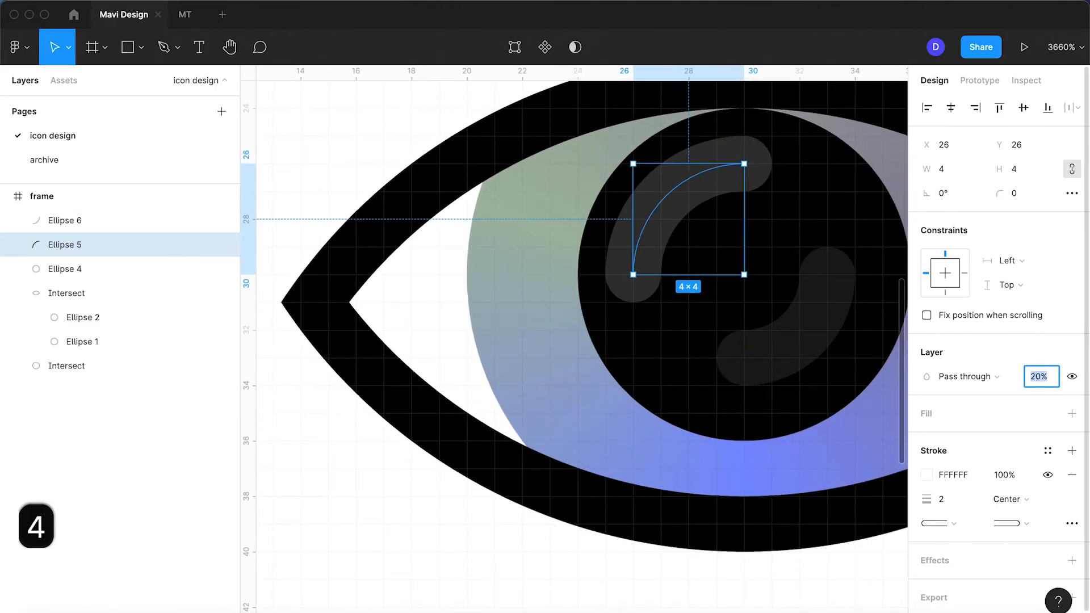
{"action": "key", "text": "Return"}
{"action": "scroll", "coordinate": [793, 355], "scroll_direction": "down", "scroll_amount": 4}
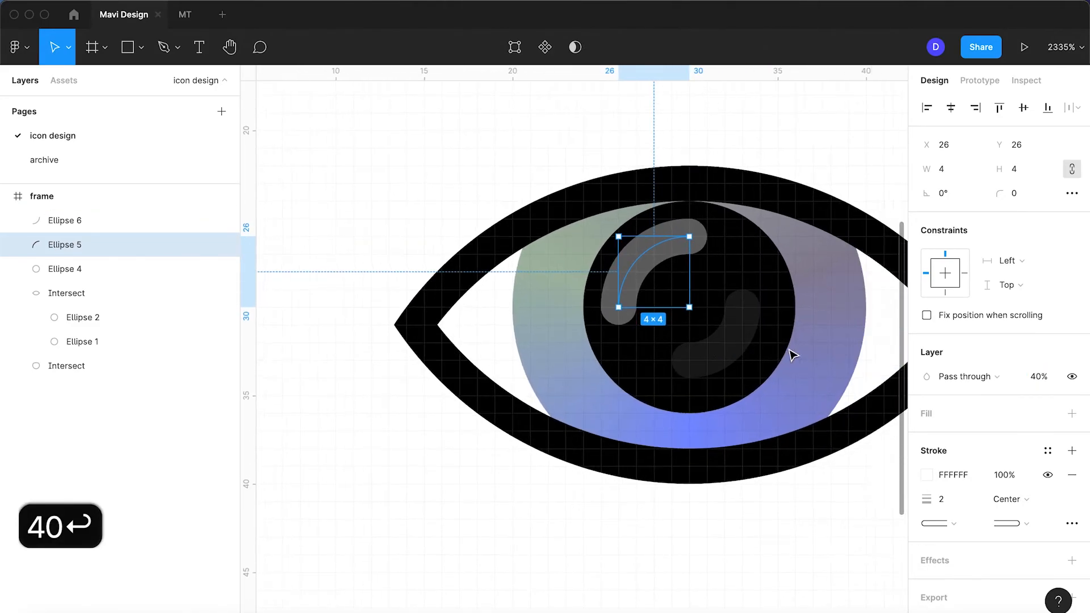
Step: Draw a 2 × 2 circle over the upper highlight arc at X 28, Y 26
{"action": "key", "text": "o"}
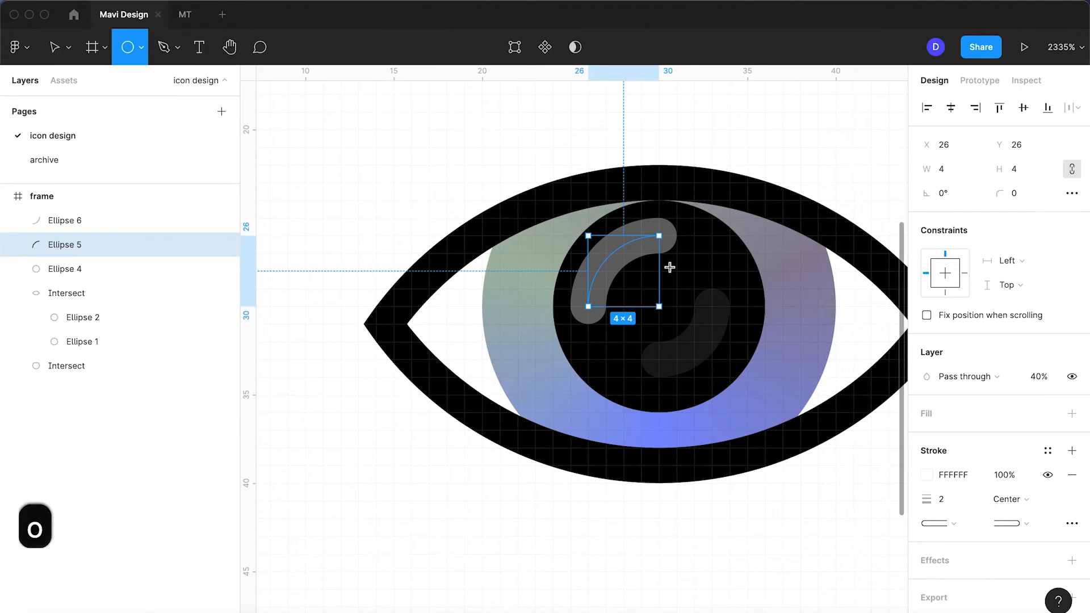
{"action": "scroll", "coordinate": [670, 267], "scroll_direction": "up", "scroll_amount": 3}
{"action": "mouse_move", "coordinate": [640, 232]}
{"action": "left_mouse_down"}
{"action": "mouse_move", "coordinate": [630, 253]}
{"action": "mouse_move", "coordinate": [604, 262]}
{"action": "mouse_move", "coordinate": [629, 302]}
{"action": "mouse_move", "coordinate": [621, 250]}
{"action": "left_mouse_up"}
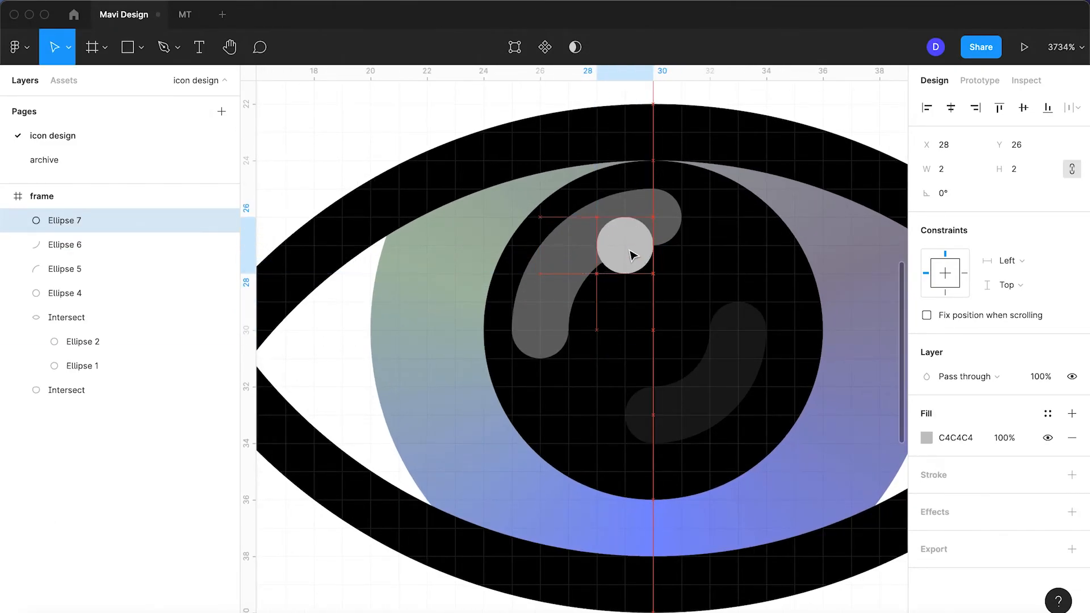
{"action": "scroll", "coordinate": [645, 265], "scroll_direction": "down", "scroll_amount": 10}
{"action": "left_click", "coordinate": [788, 184]}
{"action": "scroll", "coordinate": [636, 272], "scroll_direction": "up", "scroll_amount": 10}
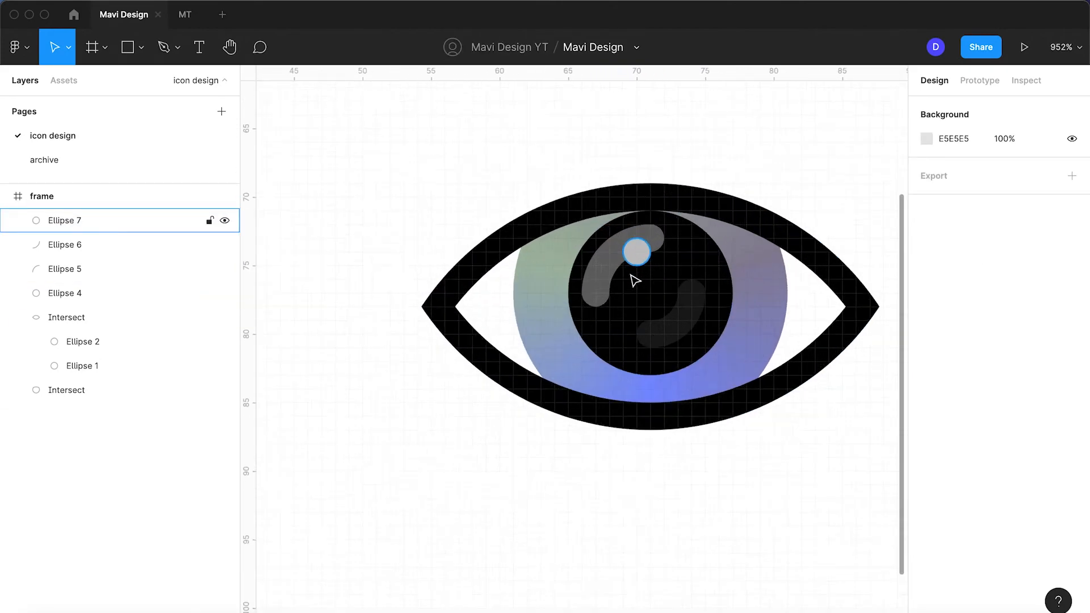
Step: Enlarge the small highlight circle to 3 × 3 at X 27, Y 26
{"action": "left_click", "coordinate": [640, 239]}
{"action": "left_click_drag", "start_coordinate": [643, 243], "coordinate": [665, 289]}
{"action": "scroll", "coordinate": [714, 202], "scroll_direction": "down", "scroll_amount": 10}
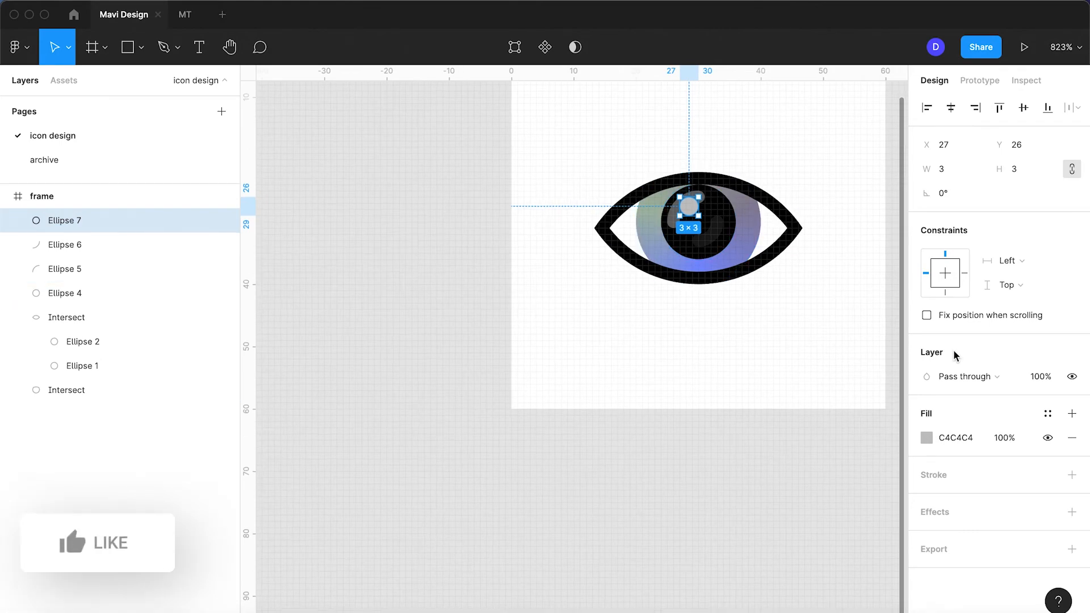
Step: Fill the small highlight circle with white, FFFFFF
{"action": "left_click", "coordinate": [949, 438]}
{"action": "type", "text": "FFFFFF"}
{"action": "key", "text": "Return"}
{"action": "left_click", "coordinate": [657, 331]}
{"action": "scroll", "coordinate": [756, 319], "scroll_direction": "down", "scroll_amount": 7}
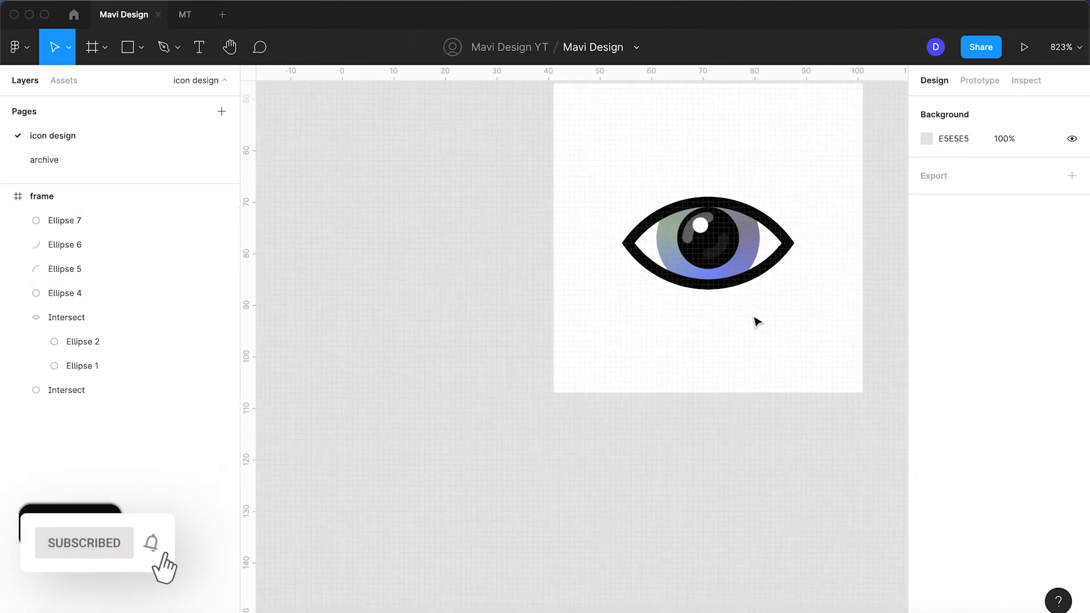
Step: Make the green and violet stops of the iris's angular gradient more saturated
{"action": "scroll", "coordinate": [755, 319], "scroll_direction": "up", "scroll_amount": 10}
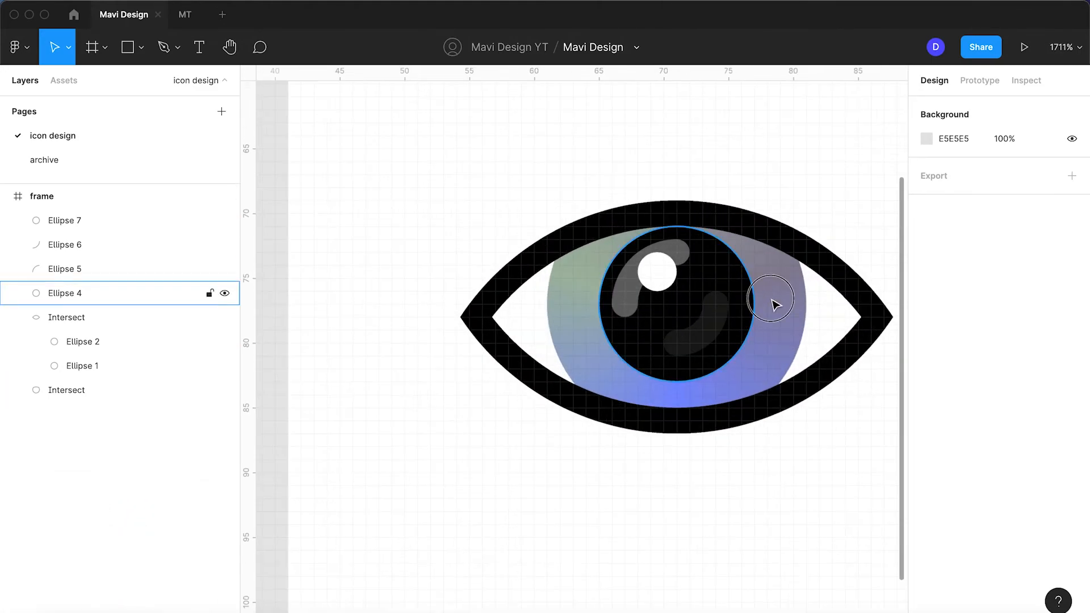
{"action": "left_click", "coordinate": [775, 304]}
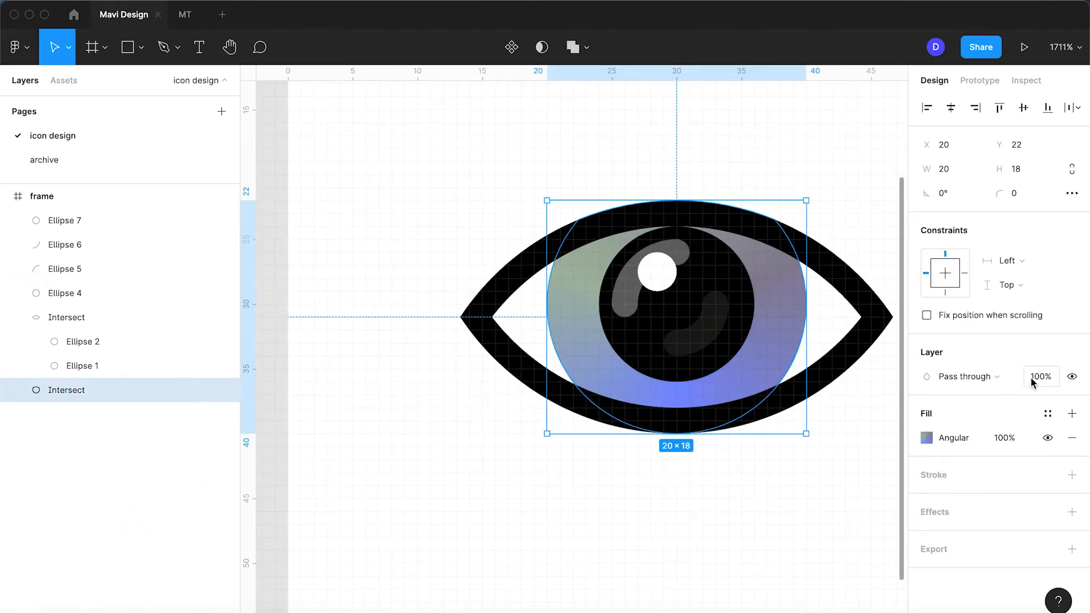
{"action": "left_click", "coordinate": [927, 440]}
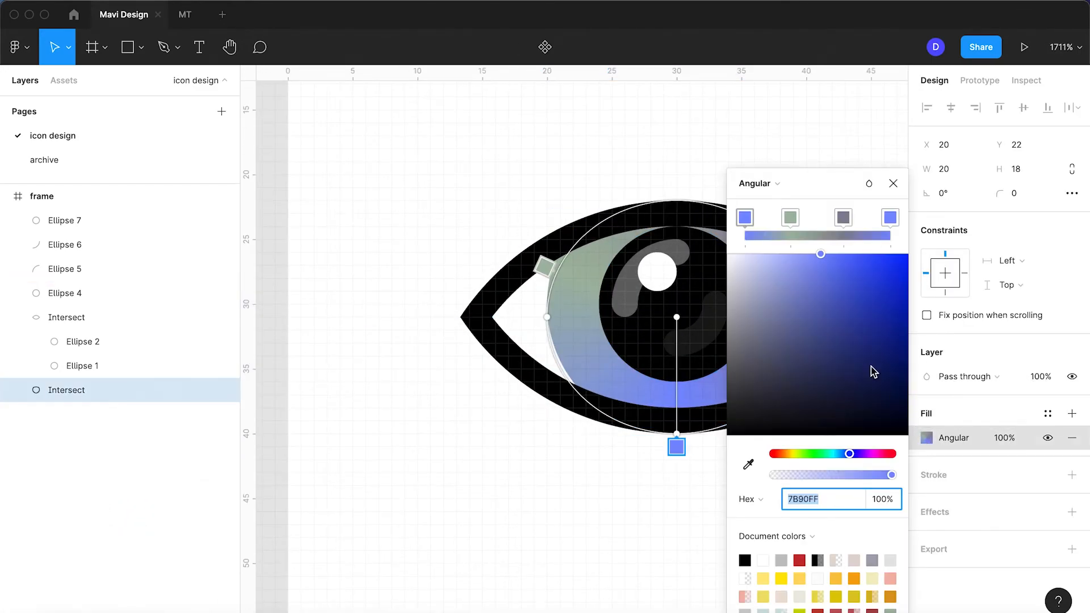
{"action": "left_click", "coordinate": [790, 218]}
{"action": "left_click_drag", "start_coordinate": [755, 307], "coordinate": [786, 309]}
{"action": "left_click", "coordinate": [842, 218]}
{"action": "scroll", "coordinate": [625, 323], "scroll_direction": "right", "scroll_amount": 3}
Step: Set the last blue stop of the iris gradient to 6A82FF and copy that colour to the first stop
{"action": "left_click", "coordinate": [893, 225]}
{"action": "left_click_drag", "start_coordinate": [838, 259], "coordinate": [834, 257]}
{"action": "left_click", "coordinate": [800, 499]}
{"action": "key", "text": "super+c"}
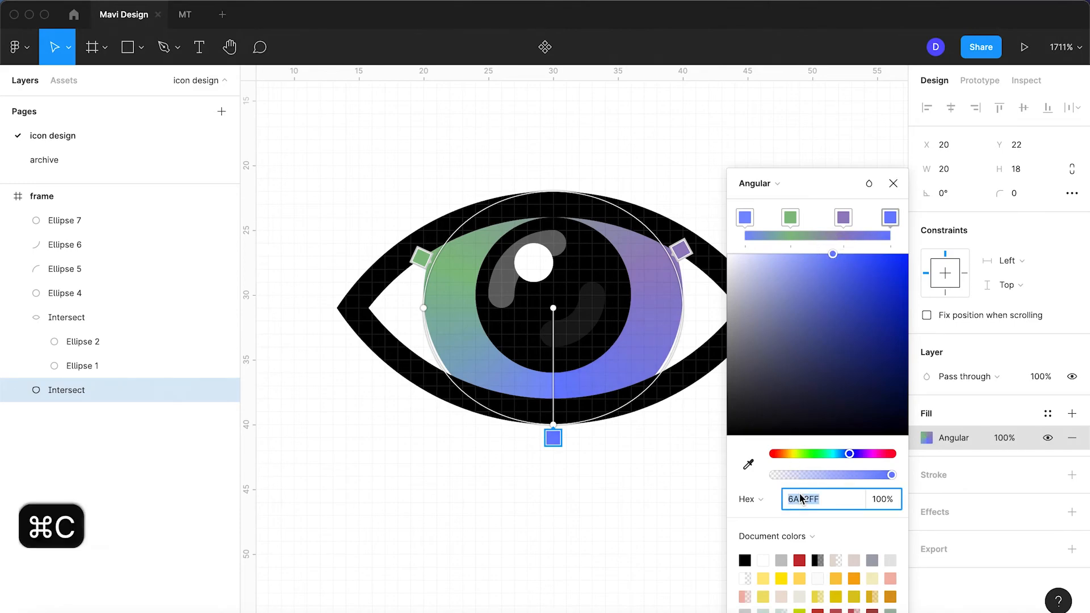
{"action": "left_click", "coordinate": [748, 221]}
{"action": "left_click", "coordinate": [806, 499]}
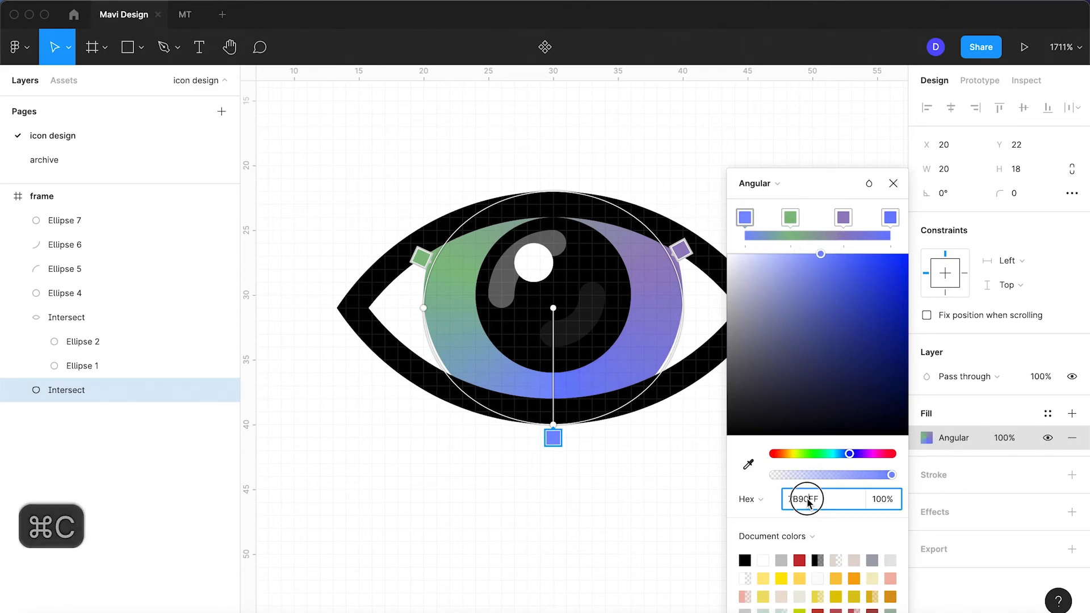
{"action": "key", "text": "super+v"}
{"action": "key", "text": "Return"}
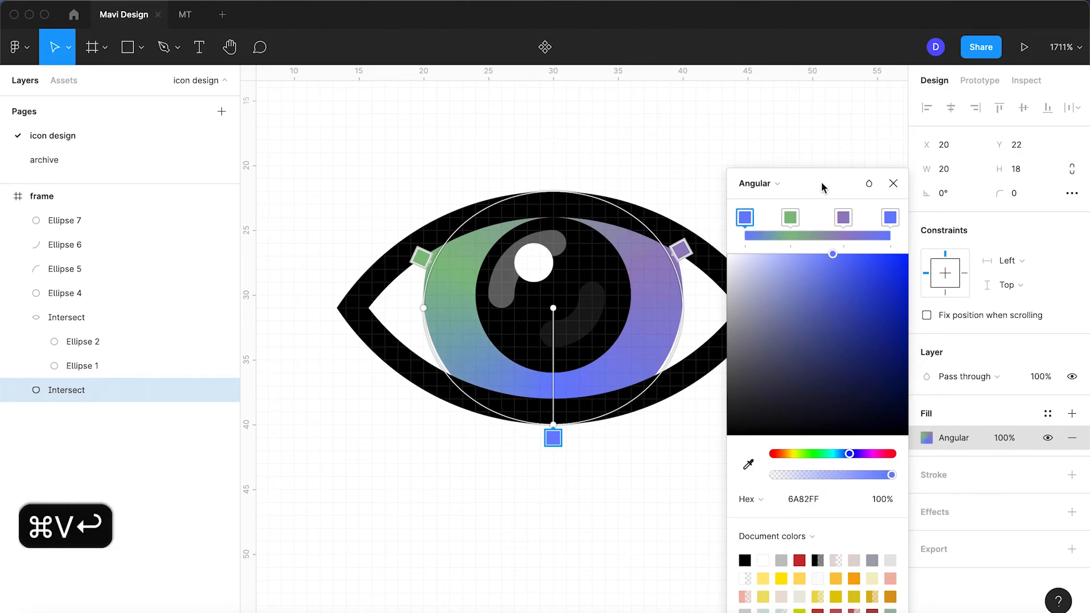
{"action": "left_click", "coordinate": [893, 185]}
{"action": "left_click", "coordinate": [789, 163]}
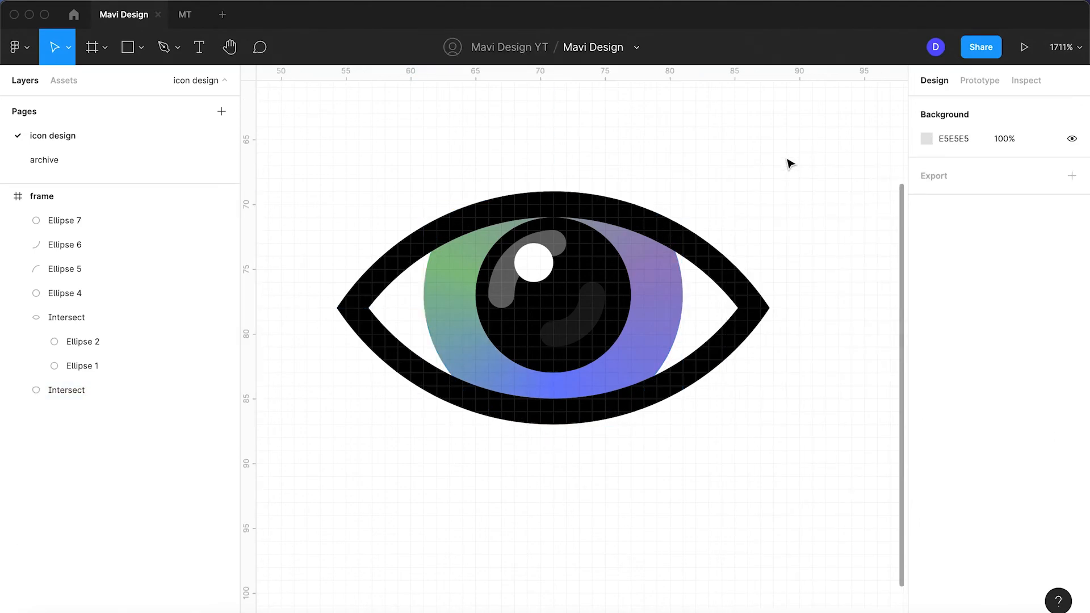
Step: Sample the iris blue into the pupil's radial gradient and make it the outer stop, with black as the centre stop
{"action": "left_click", "coordinate": [601, 261]}
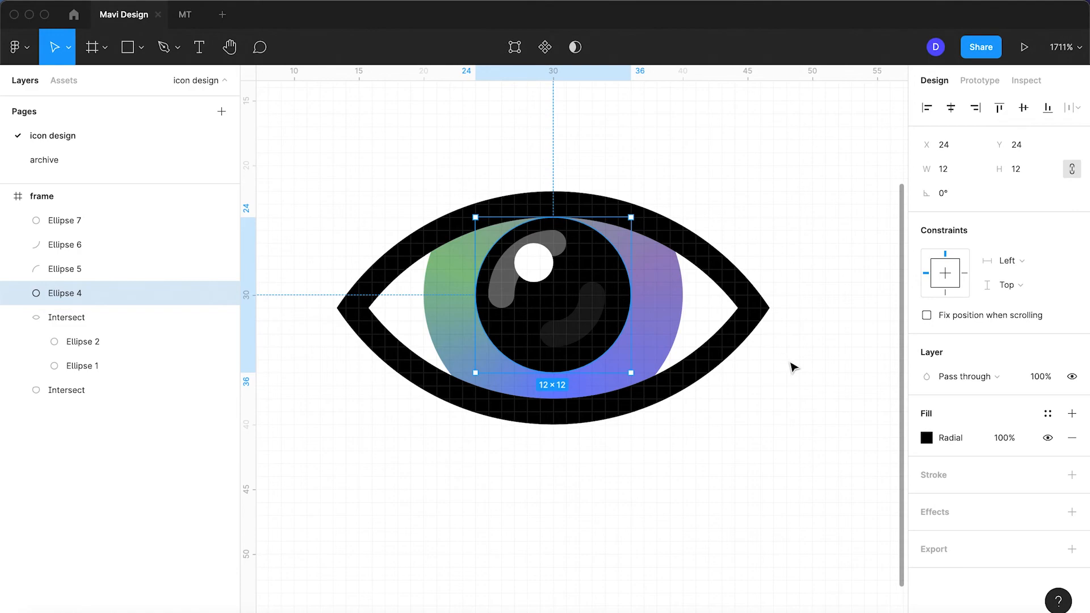
{"action": "left_click", "coordinate": [926, 437]}
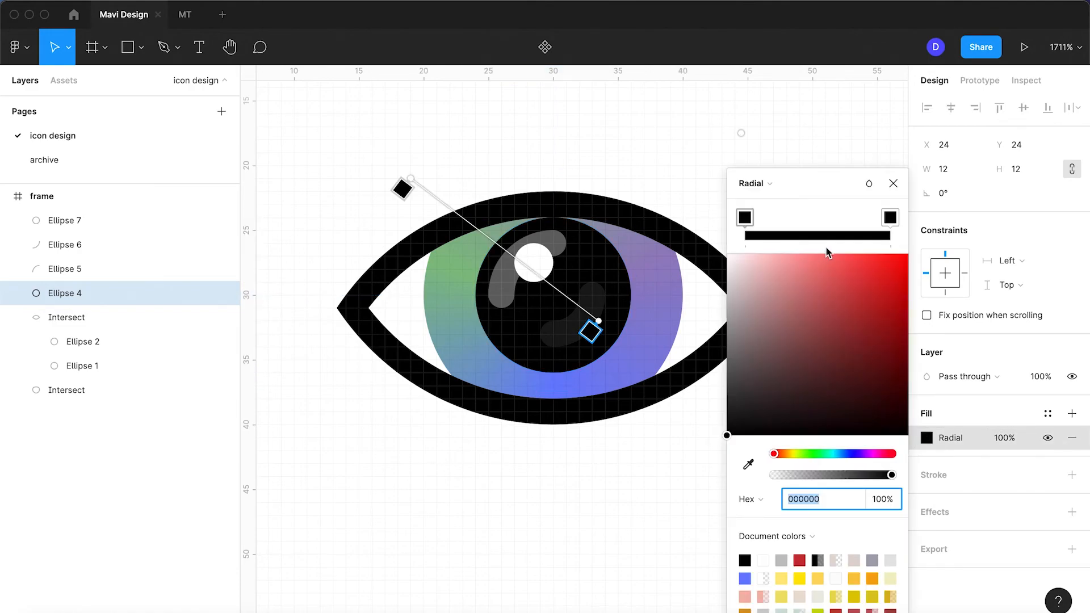
{"action": "left_click", "coordinate": [745, 219]}
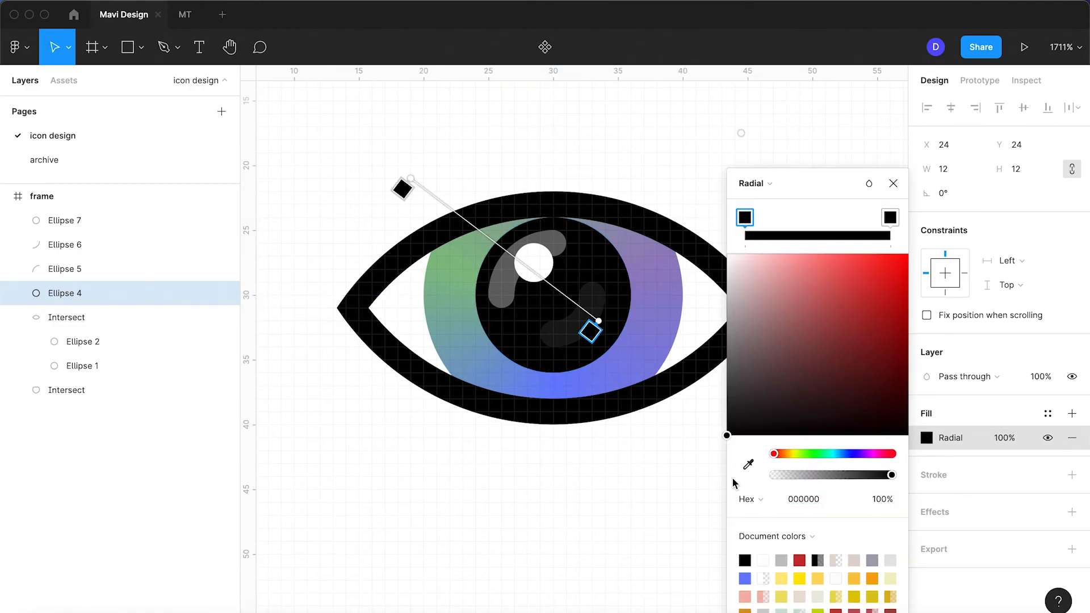
{"action": "left_click", "coordinate": [748, 464]}
{"action": "left_click", "coordinate": [548, 391]}
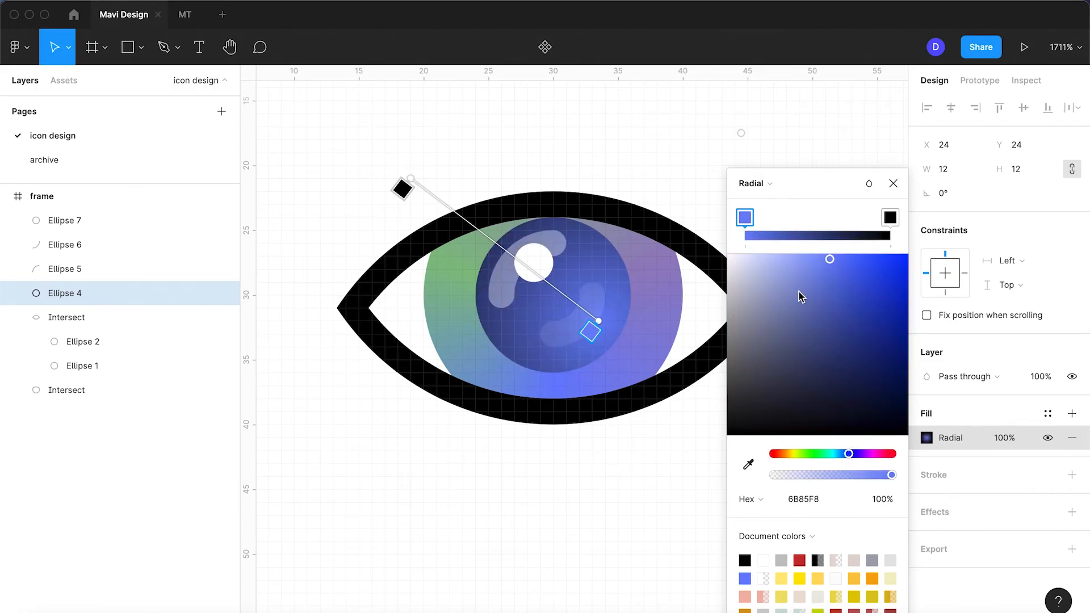
{"action": "left_click_drag", "start_coordinate": [783, 222], "coordinate": [735, 220]}
{"action": "left_click_drag", "start_coordinate": [850, 218], "coordinate": [951, 221]}
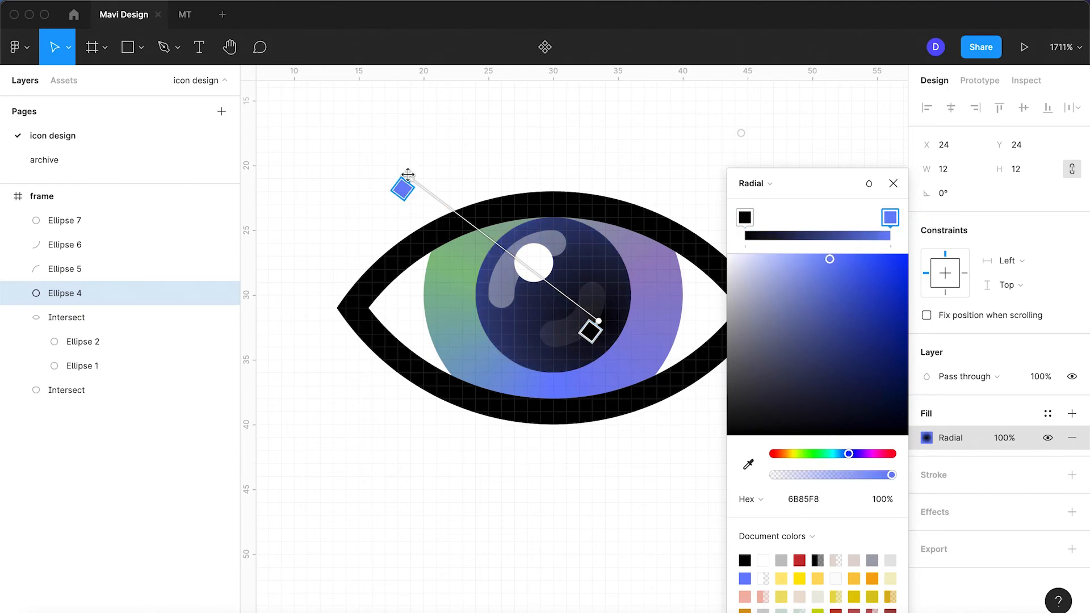
Step: Reposition the pupil gradient so it runs vertically from the pupil's lower edge to well above the eye
{"action": "left_click_drag", "start_coordinate": [408, 174], "coordinate": [549, 107]}
{"action": "left_click_drag", "start_coordinate": [600, 320], "coordinate": [553, 366]}
{"action": "left_click_drag", "start_coordinate": [543, 109], "coordinate": [547, 342]}
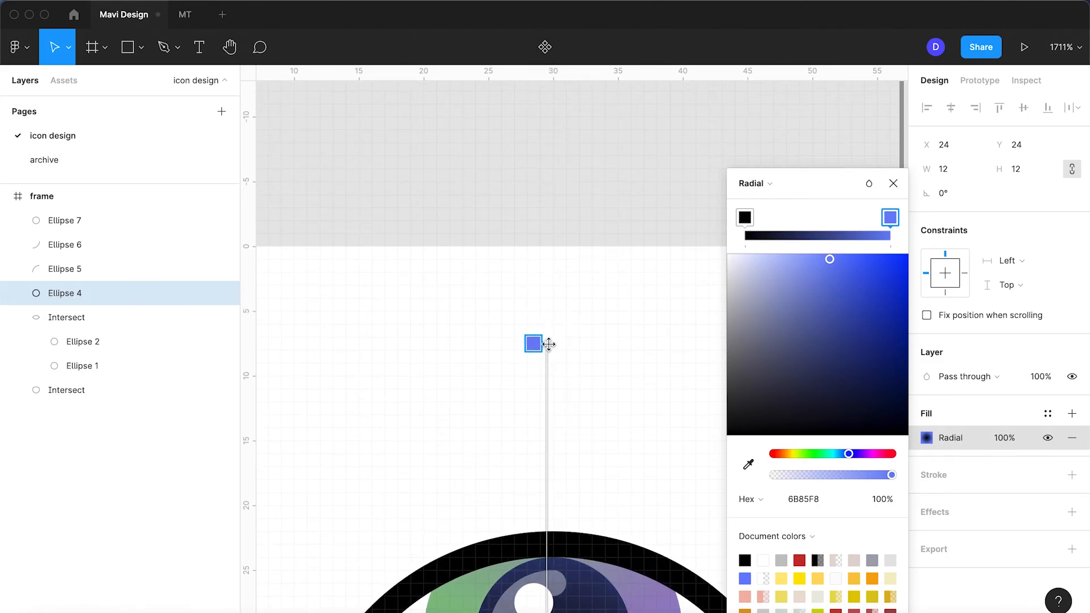
{"action": "scroll", "coordinate": [547, 342], "scroll_direction": "down", "scroll_amount": 5}
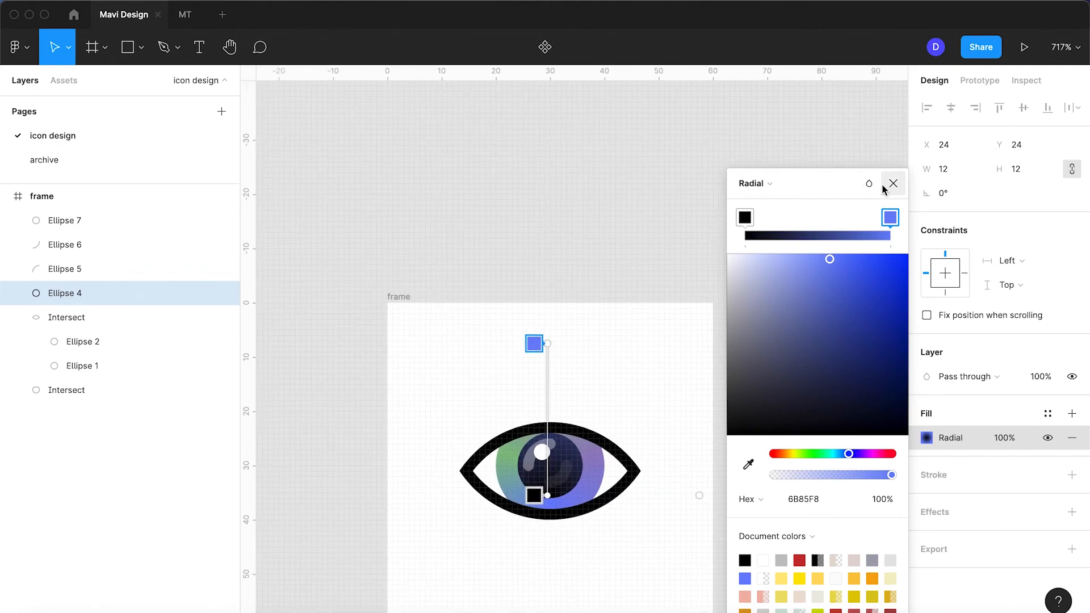
Step: Change the pupil gradient's outer stop to grey 474747 and run the gradient diagonally from the pupil's lower right toward the upper left
{"action": "left_click_drag", "start_coordinate": [780, 322], "coordinate": [682, 396]}
{"action": "left_click_drag", "start_coordinate": [550, 343], "coordinate": [492, 359]}
{"action": "left_click_drag", "start_coordinate": [548, 492], "coordinate": [569, 481]}
{"action": "left_click_drag", "start_coordinate": [490, 355], "coordinate": [491, 371]}
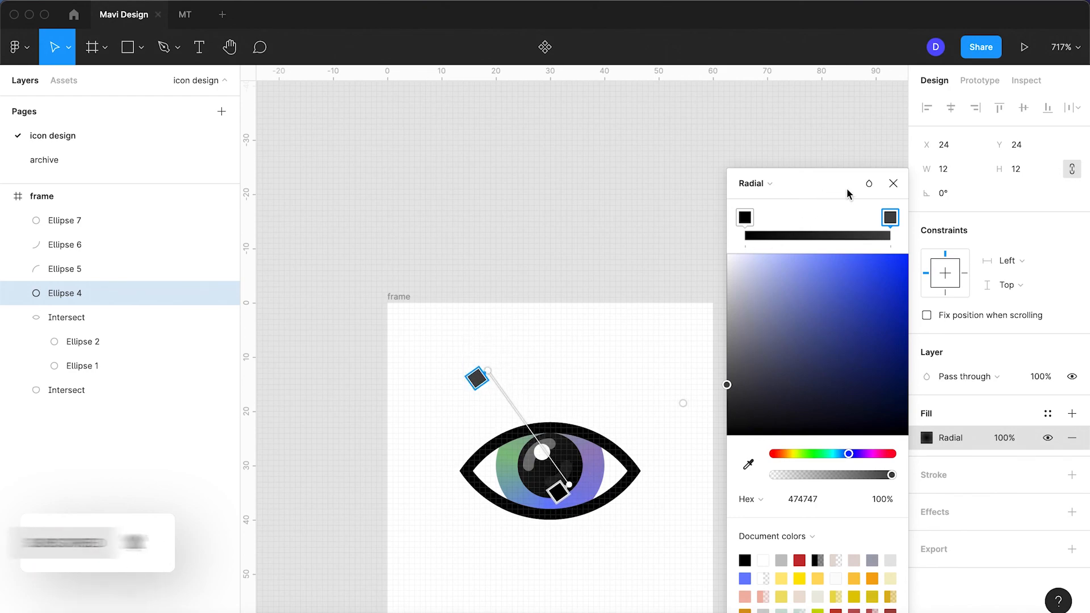
{"action": "left_click", "coordinate": [893, 183]}
{"action": "left_click", "coordinate": [659, 350]}
Step: Select all the eye's shapes in the frame and group them
{"action": "scroll", "coordinate": [660, 351], "scroll_direction": "down", "scroll_amount": 1}
{"action": "scroll", "coordinate": [661, 353], "scroll_direction": "down", "scroll_amount": 2}
{"action": "left_click_drag", "start_coordinate": [709, 462], "coordinate": [437, 314]}
{"action": "key", "text": "super+g"}
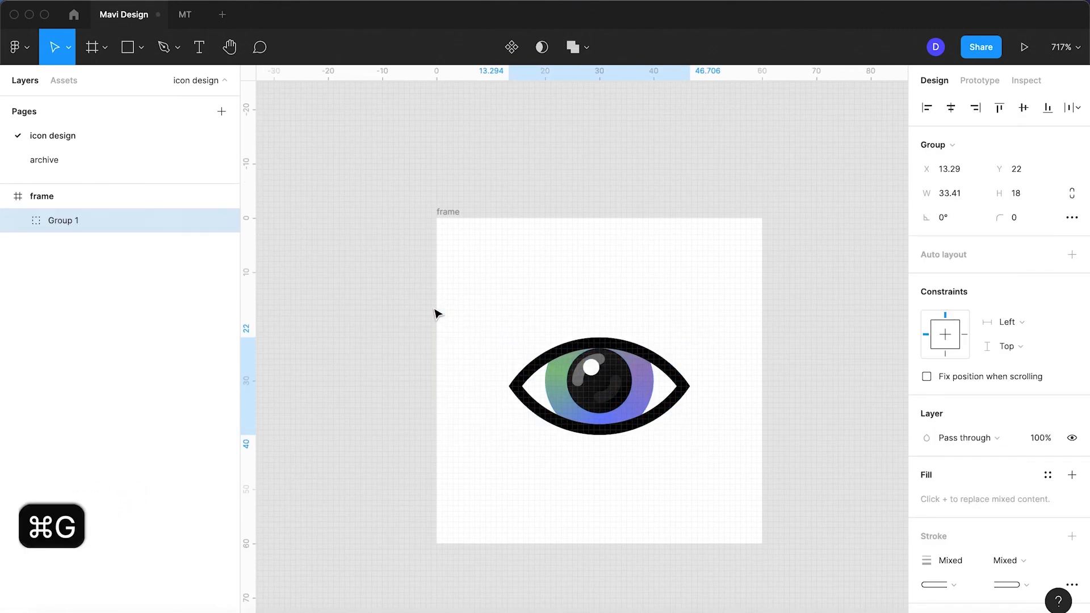
Step: Rename the new group as eye
{"action": "double_click", "coordinate": [59, 220]}
{"action": "type", "text": "eze"}
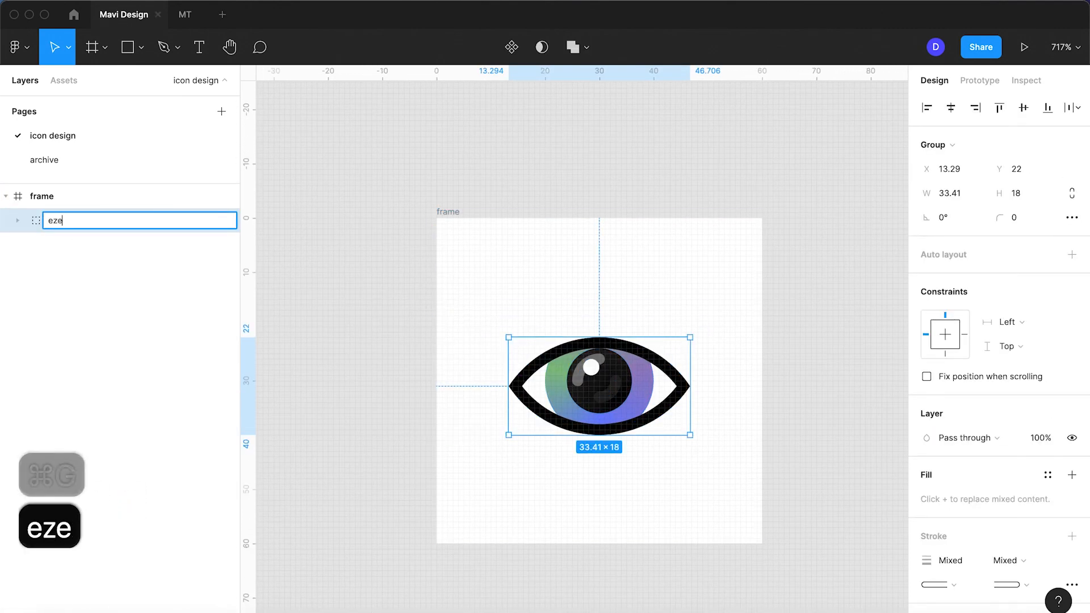
{"action": "key", "text": "BackSpace"}
{"action": "key", "text": "BackSpace"}
{"action": "type", "text": "ye"}
{"action": "key", "text": "Return"}
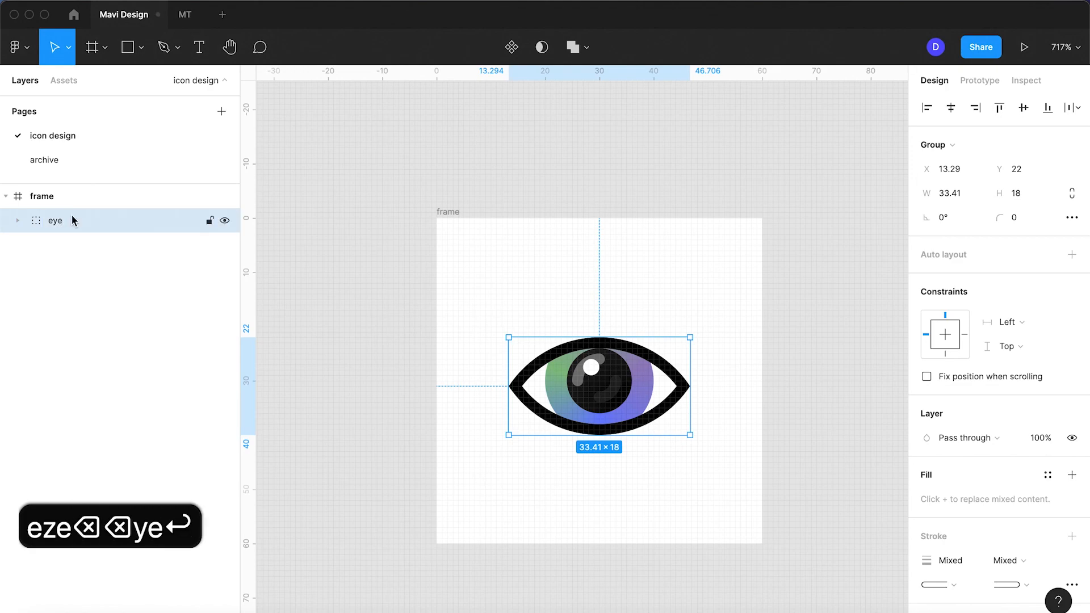
Step: Align the eye group to the frame's horizontal and vertical centres
{"action": "key", "text": "alt+h"}
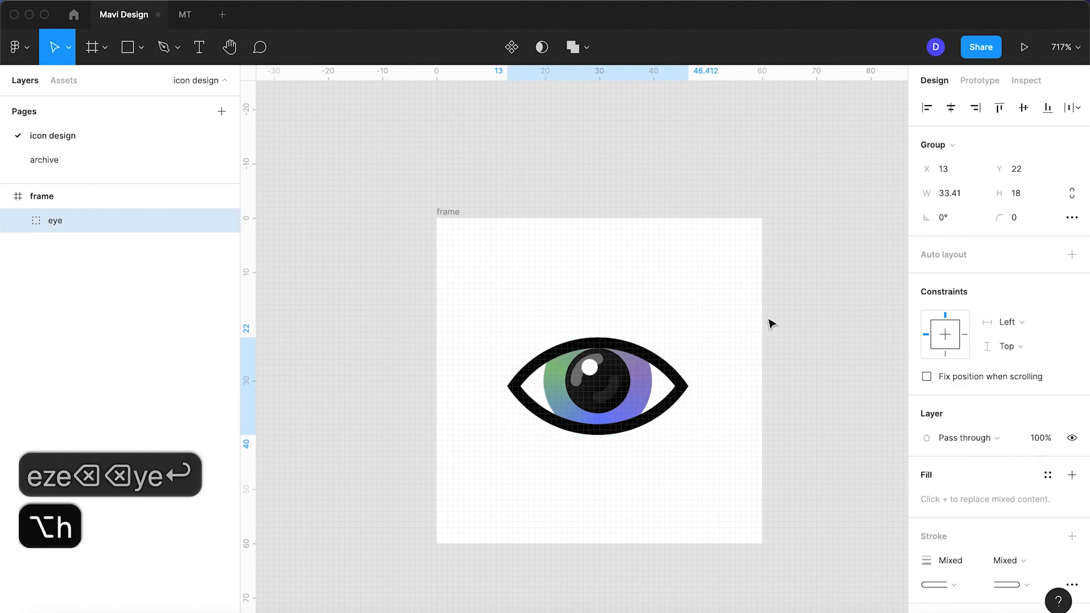
{"action": "key", "text": "alt+v"}
{"action": "left_click", "coordinate": [667, 475]}
{"action": "left_click", "coordinate": [599, 384]}
{"action": "scroll", "coordinate": [600, 385], "scroll_direction": "up", "scroll_amount": 3}
{"action": "left_click", "coordinate": [620, 248]}
{"action": "scroll", "coordinate": [620, 248], "scroll_direction": "down", "scroll_amount": 2}
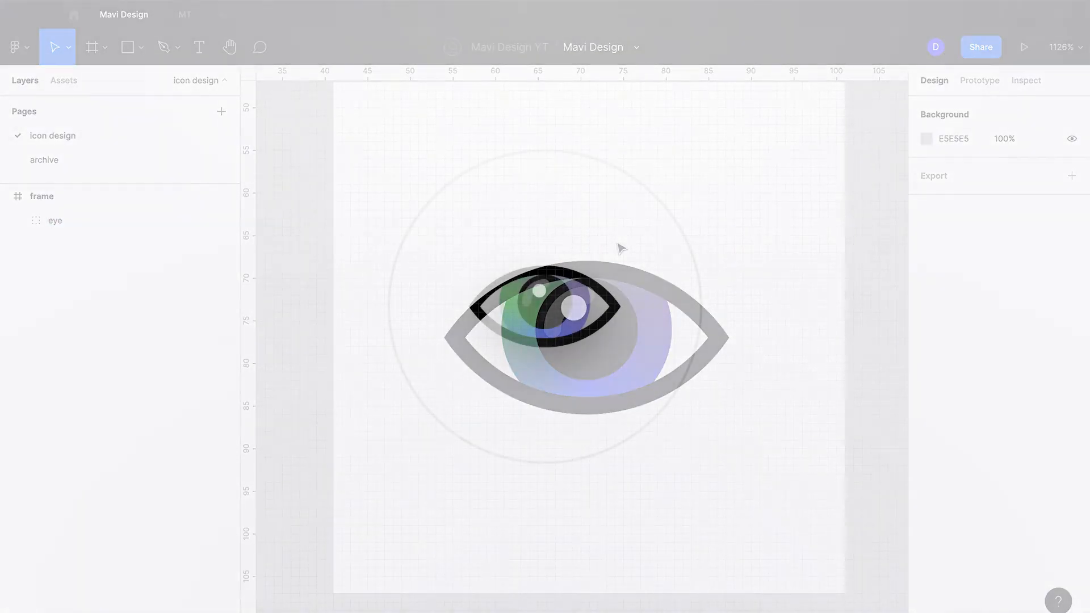